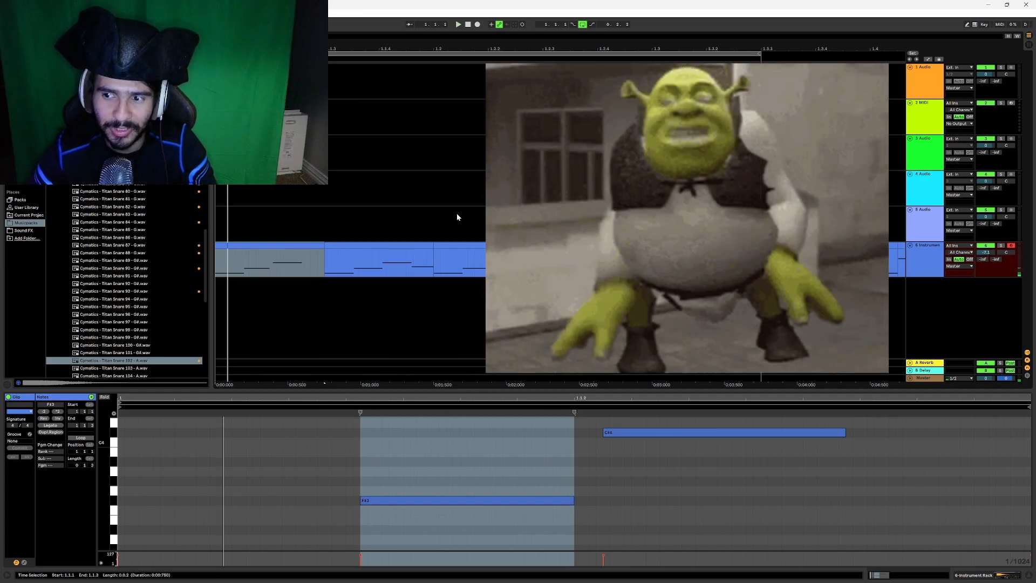
- Delete the MIDI clips that follow the gap after 1.3.3 on the instrument track
{"action": "left_click", "coordinate": [455, 216]}
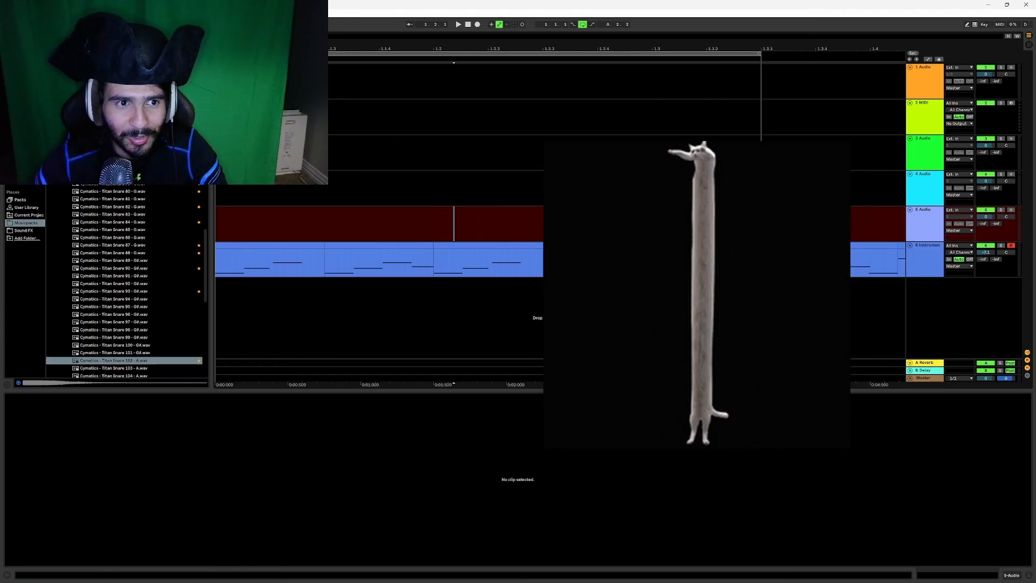
{"action": "scroll", "coordinate": [560, 224], "scroll_direction": "down", "scroll_amount": 4}
{"action": "left_click", "coordinate": [251, 246]}
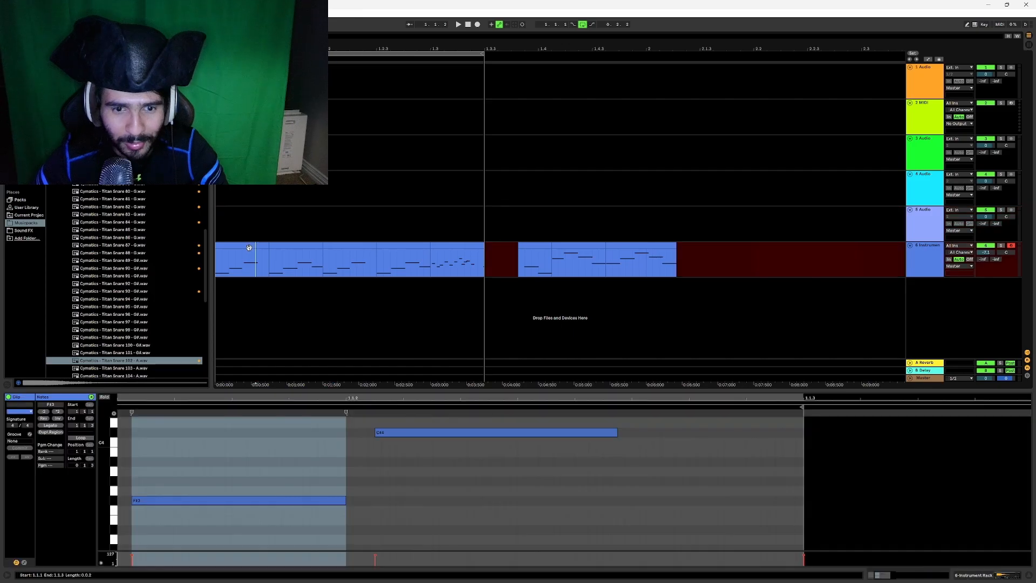
{"action": "left_click", "coordinate": [726, 265], "text": "shift"}
{"action": "left_click", "coordinate": [258, 247]}
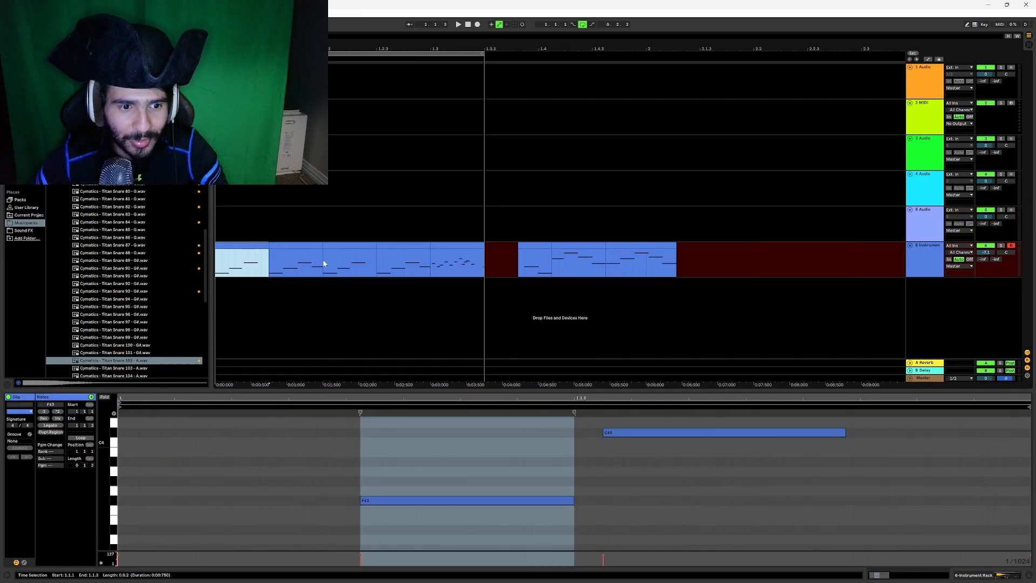
{"action": "left_click", "coordinate": [526, 247]}
{"action": "left_click", "coordinate": [695, 259], "text": "shift"}
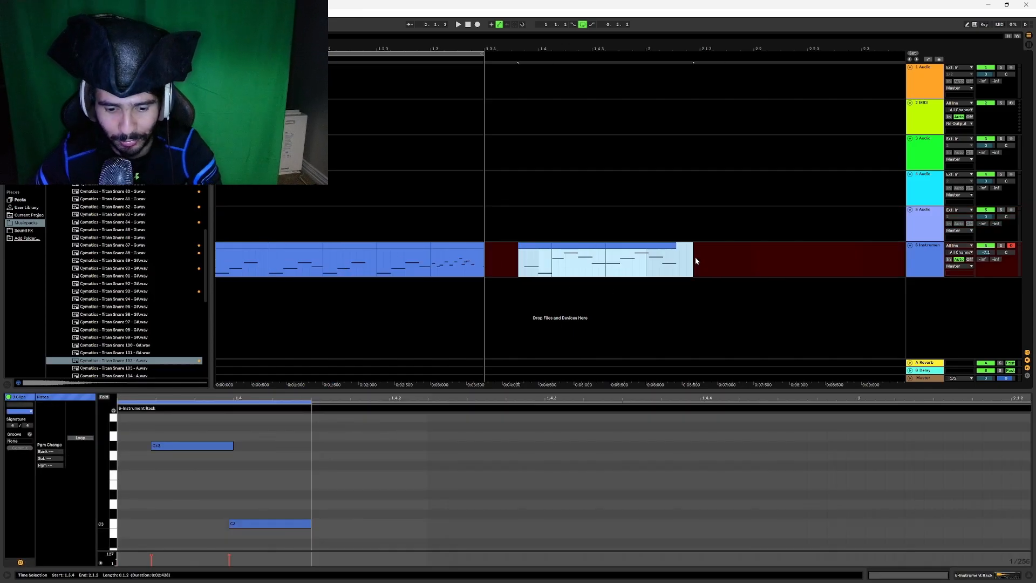
{"action": "key", "text": "Delete"}
{"action": "left_click", "coordinate": [695, 259]}
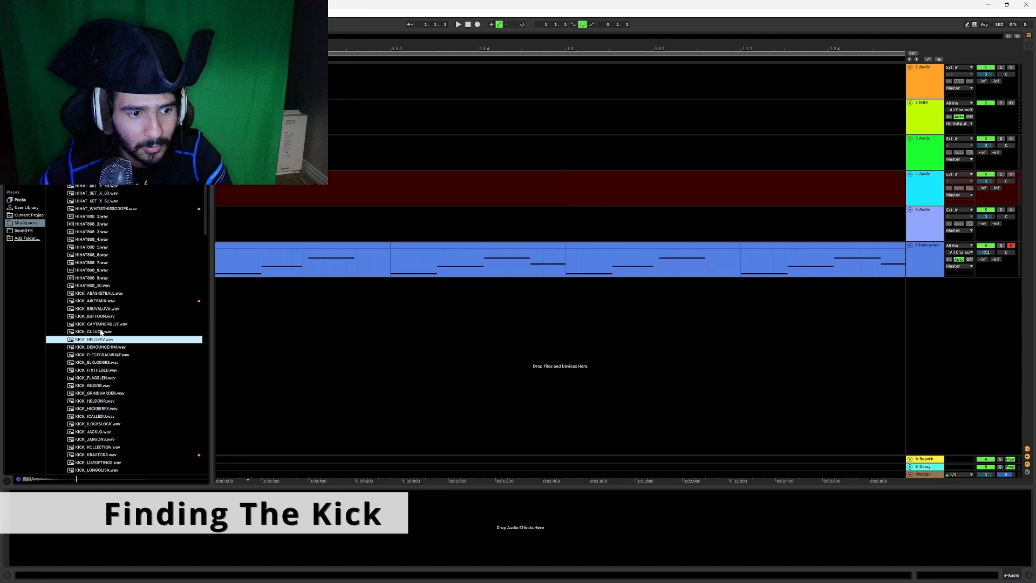
- Audition kick samples and place KICK_CAPTAINSHULLY.wav at the start of the 1 Audio track
{"action": "left_click", "coordinate": [100, 332]}
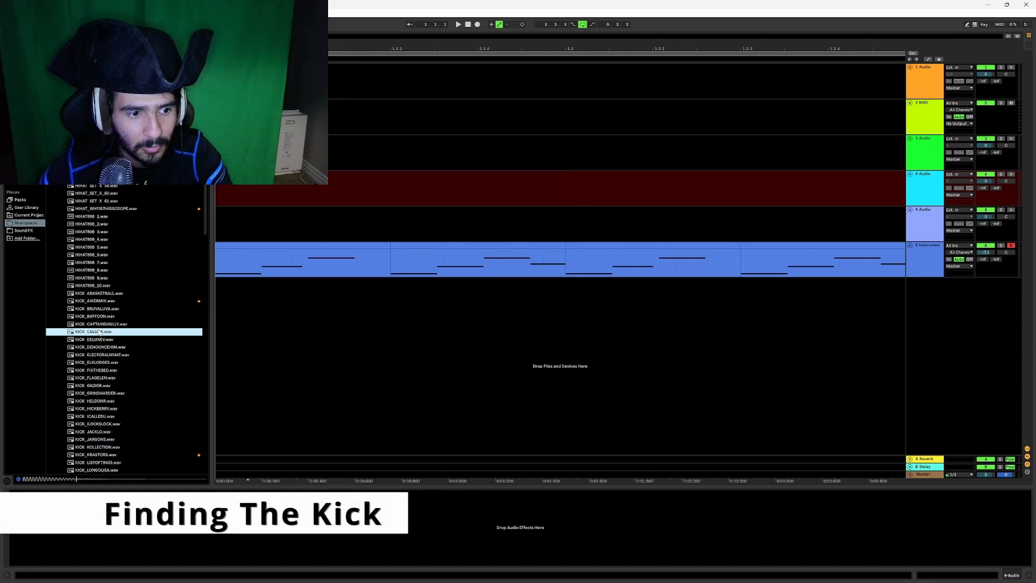
{"action": "left_click", "coordinate": [98, 326]}
{"action": "left_click_drag", "start_coordinate": [97, 331], "coordinate": [349, 82]}
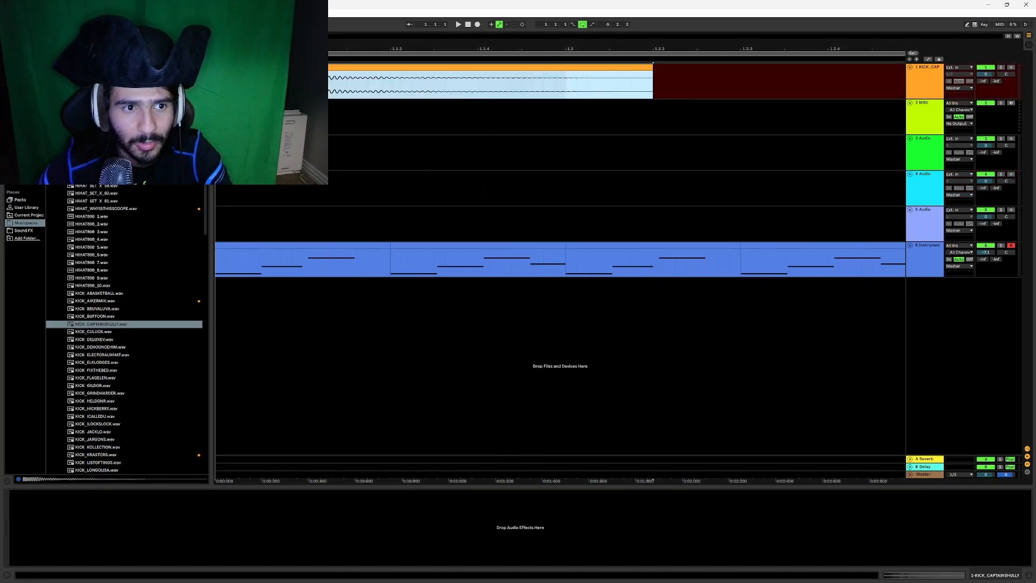
- Copy the kick clip further along its track and mute the instrument track for playback
{"action": "scroll", "coordinate": [464, 97], "scroll_direction": "down", "scroll_amount": 3}
{"action": "left_click_drag", "start_coordinate": [442, 68], "coordinate": [499, 84]}
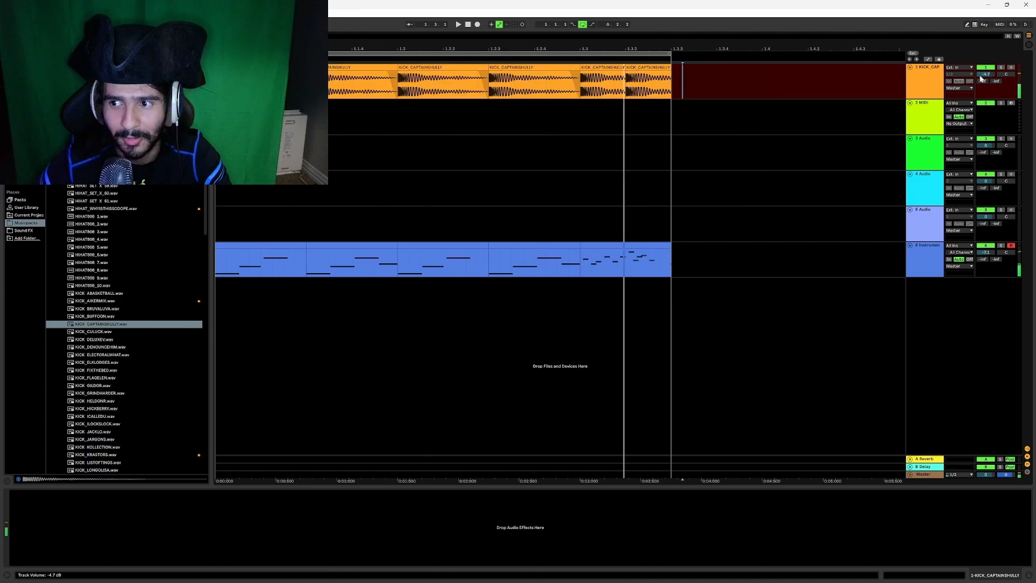
{"action": "left_click", "coordinate": [987, 246]}
{"action": "key", "text": "space"}
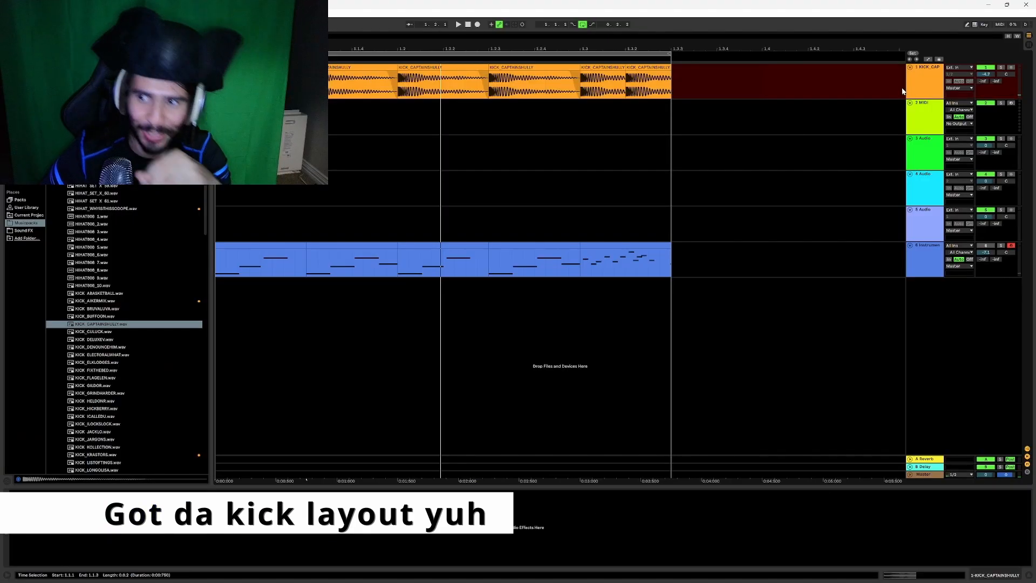
- Group the four tracks from the kick track down to the 4 Audio track
{"action": "left_click", "coordinate": [916, 92]}
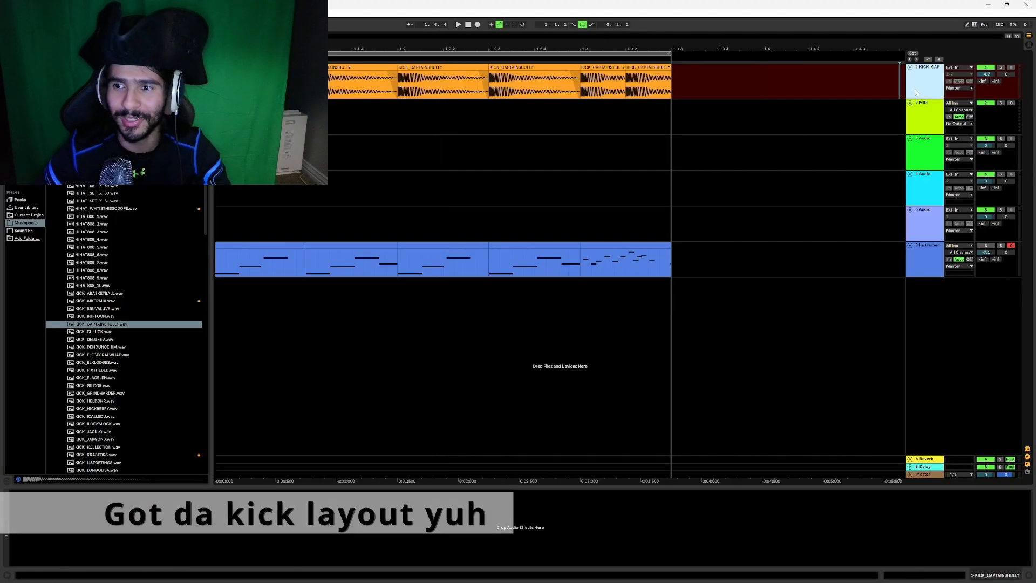
{"action": "left_click", "coordinate": [922, 195], "text": "shift"}
{"action": "key", "text": "ctrl+g"}
{"action": "left_click", "coordinate": [784, 173]}
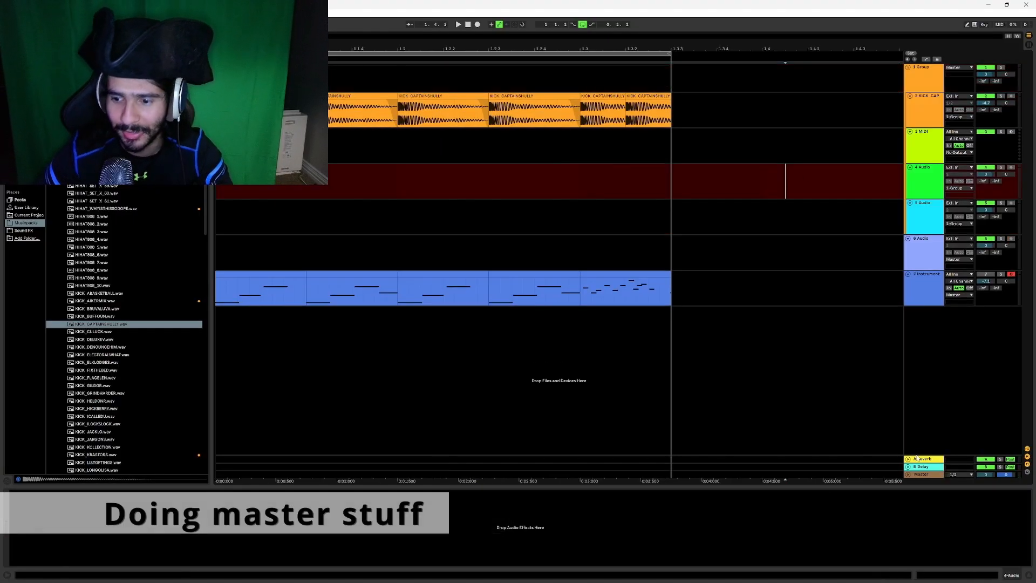
- Add the Ozone plug-in to the Master track and load its Modern Master preset
{"action": "left_click", "coordinate": [916, 475]}
{"action": "left_click", "coordinate": [22, 146]}
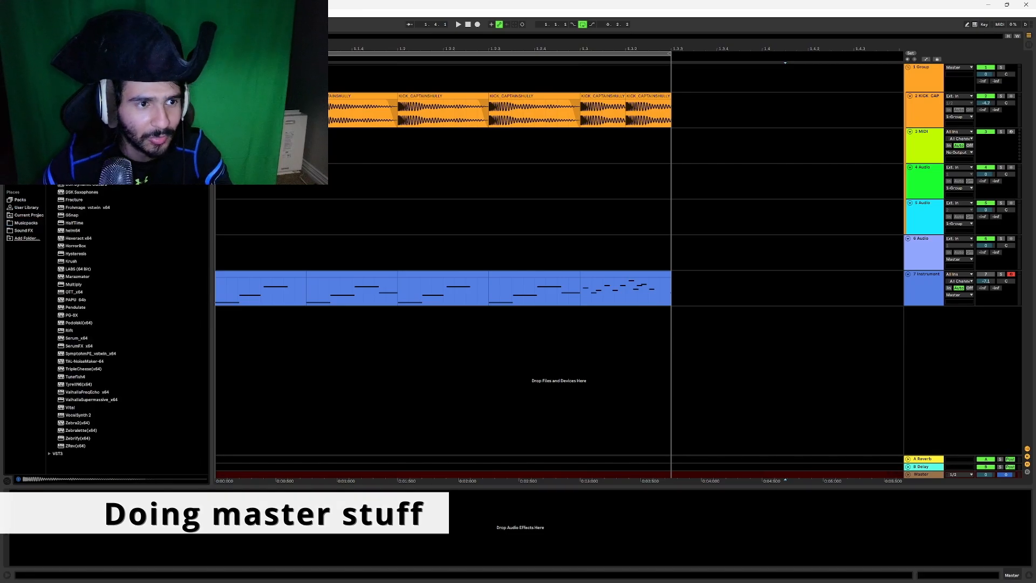
{"action": "left_click", "coordinate": [55, 78]}
{"action": "left_click", "coordinate": [50, 70]}
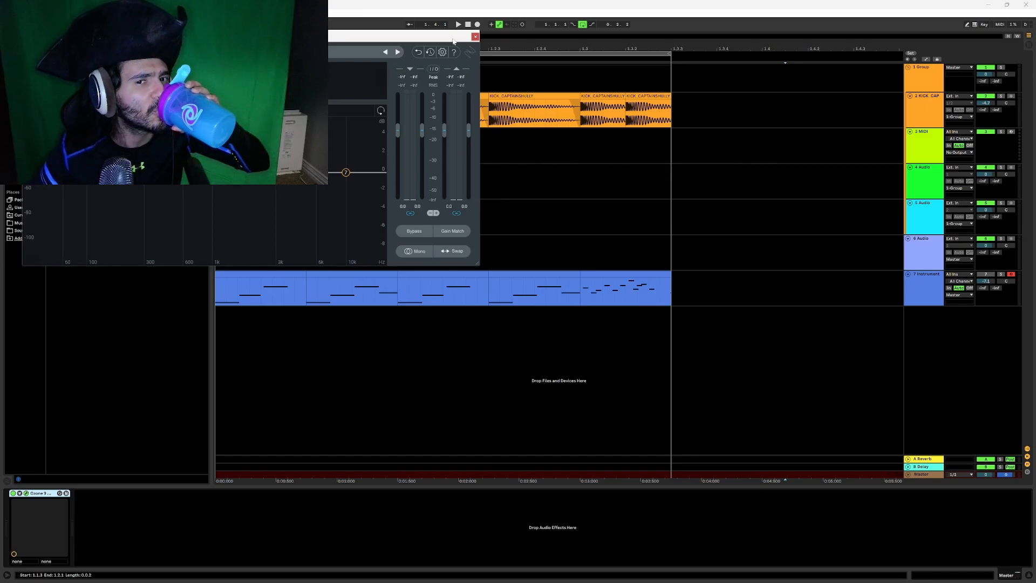
{"action": "left_click", "coordinate": [353, 51]}
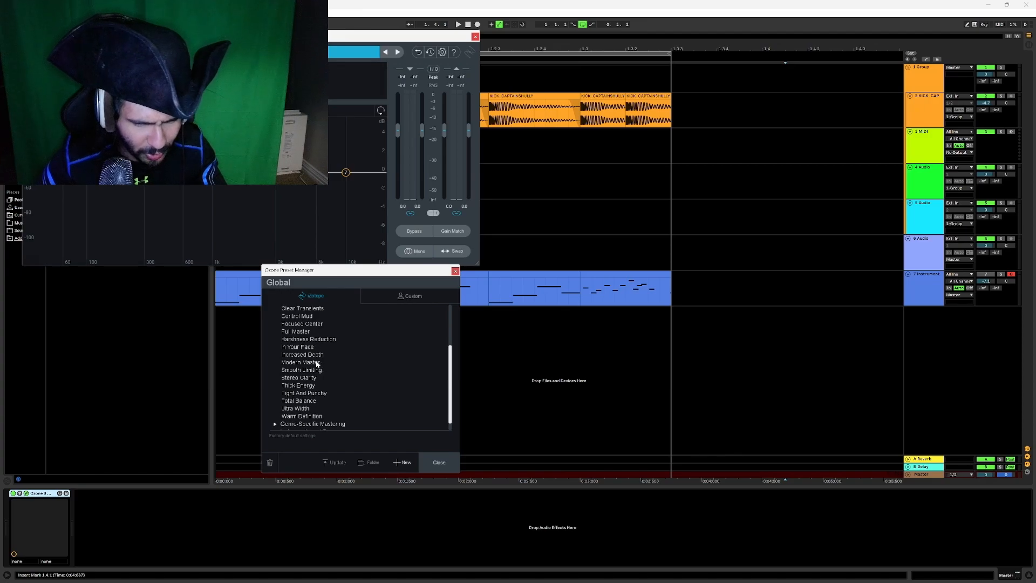
{"action": "left_click", "coordinate": [316, 362]}
{"action": "left_click", "coordinate": [455, 271]}
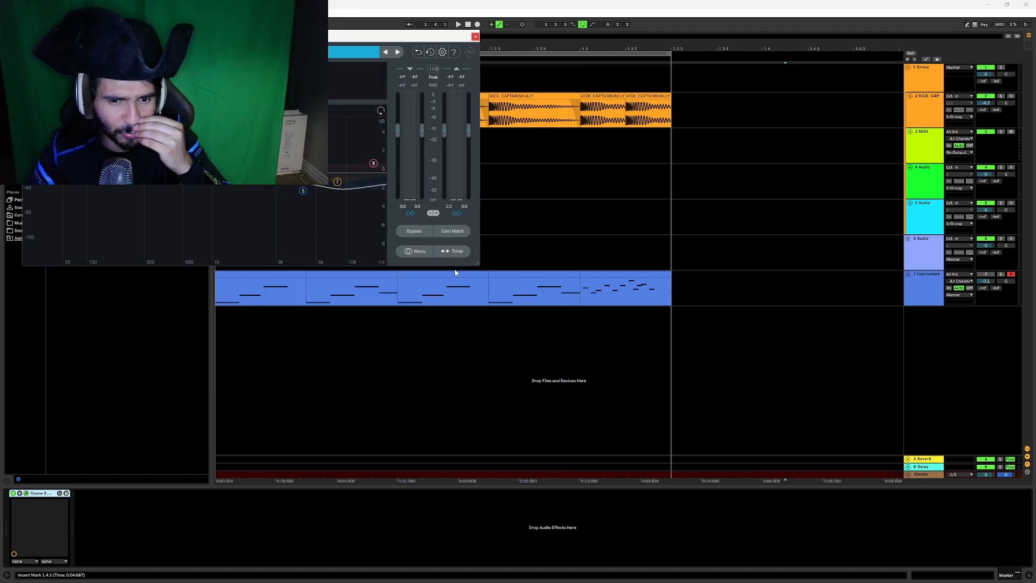
{"action": "left_click", "coordinate": [476, 38]}
- Add Neutron 3 Elements to the kick track and try its individual-drum Kick presets
{"action": "left_click", "coordinate": [472, 114]}
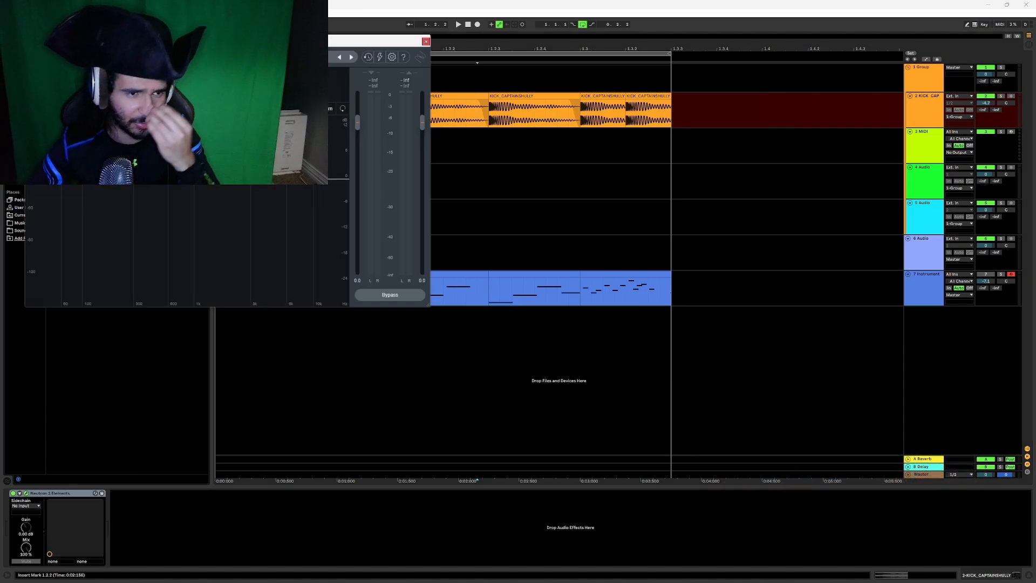
{"action": "left_click", "coordinate": [310, 56]}
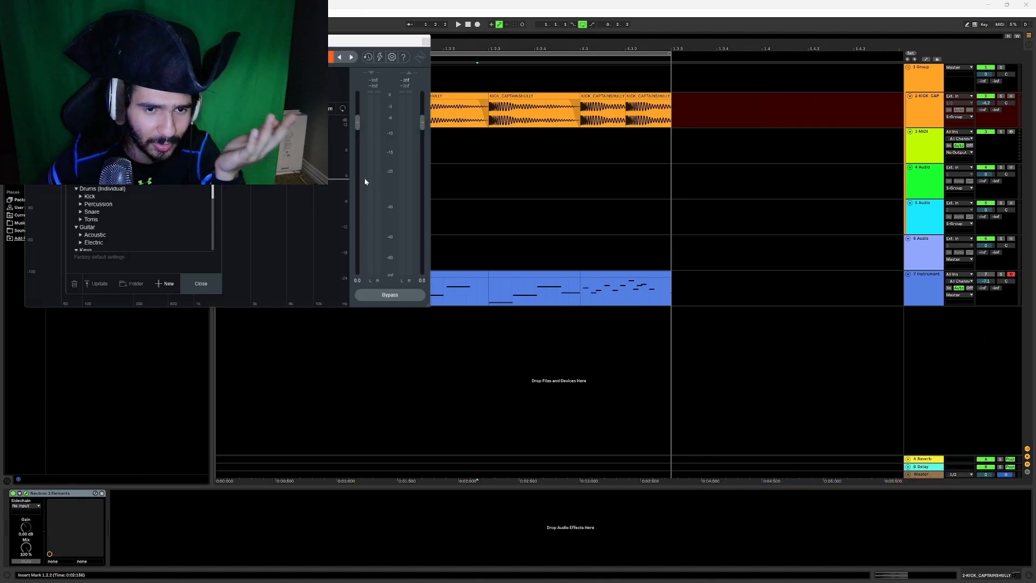
{"action": "left_click", "coordinate": [90, 197]}
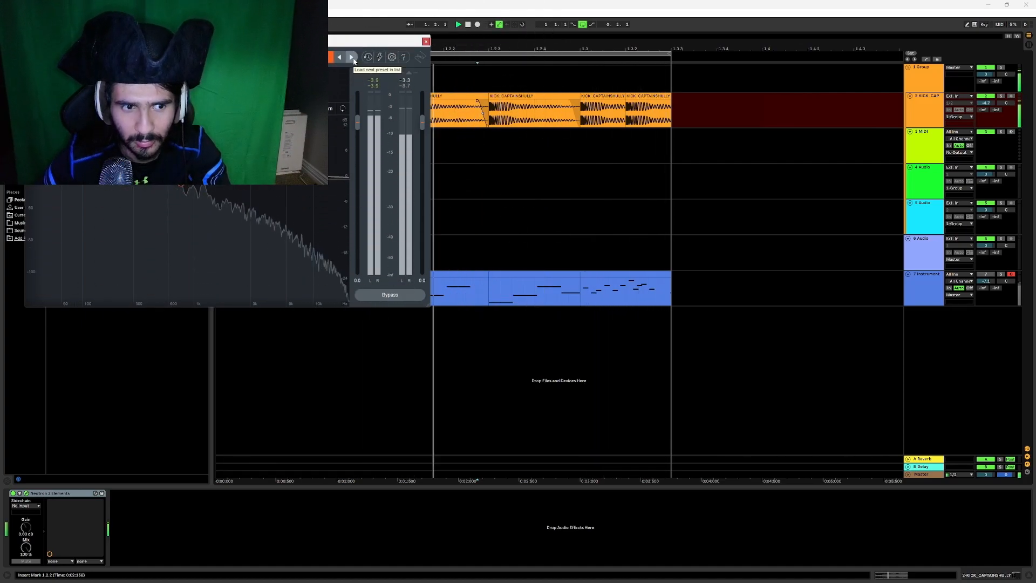
{"action": "left_click", "coordinate": [426, 42]}
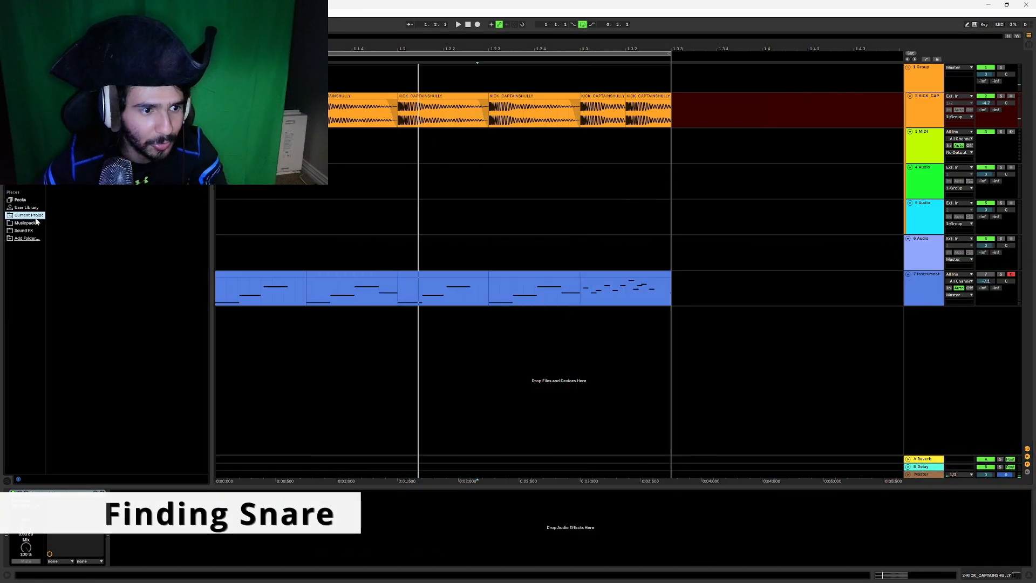
- Find PERC_HOUSEGLASS.wav in the Musicpacks folder and place it at the start of the 5 Audio track
{"action": "left_click", "coordinate": [37, 223]}
{"action": "scroll", "coordinate": [129, 351], "scroll_direction": "down", "scroll_amount": 10}
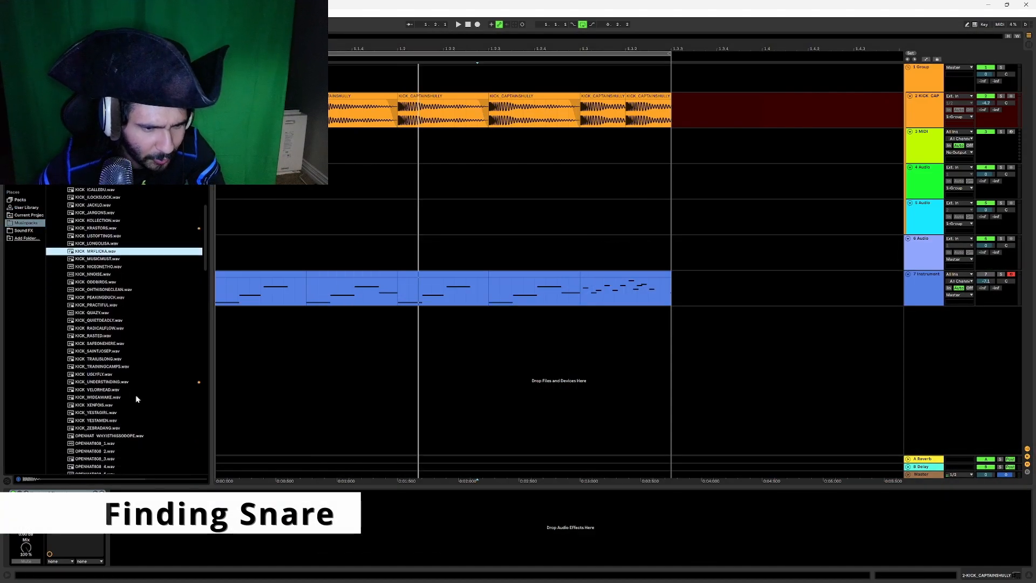
{"action": "left_click", "coordinate": [101, 414]}
{"action": "left_click_drag", "start_coordinate": [101, 415], "coordinate": [267, 210]}
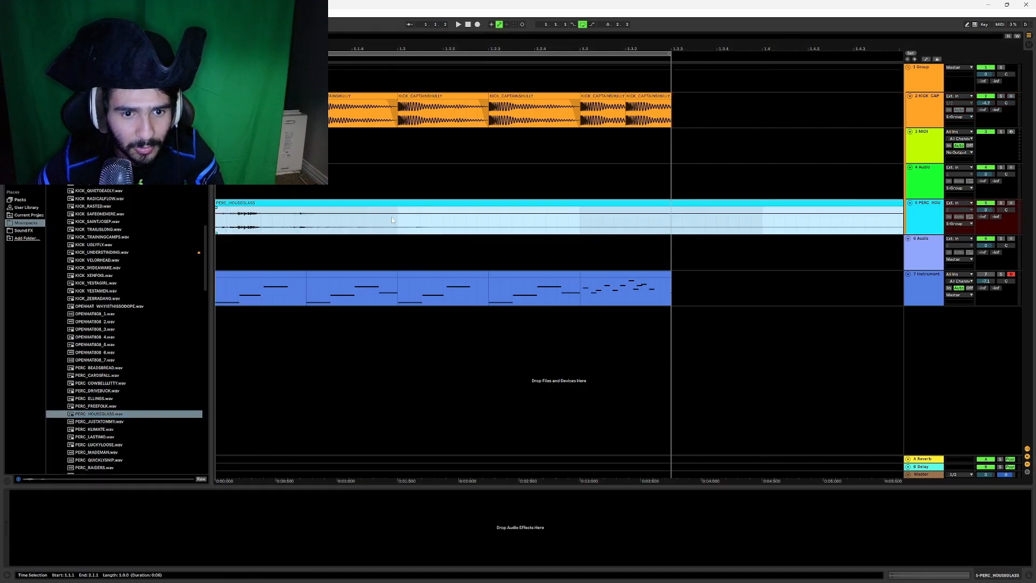
- Place PERC_QUICKLYSNIP.wav at 1.3 on the percussion track and split the clip just after its initial hit
{"action": "left_click_drag", "start_coordinate": [99, 411], "coordinate": [594, 226]}
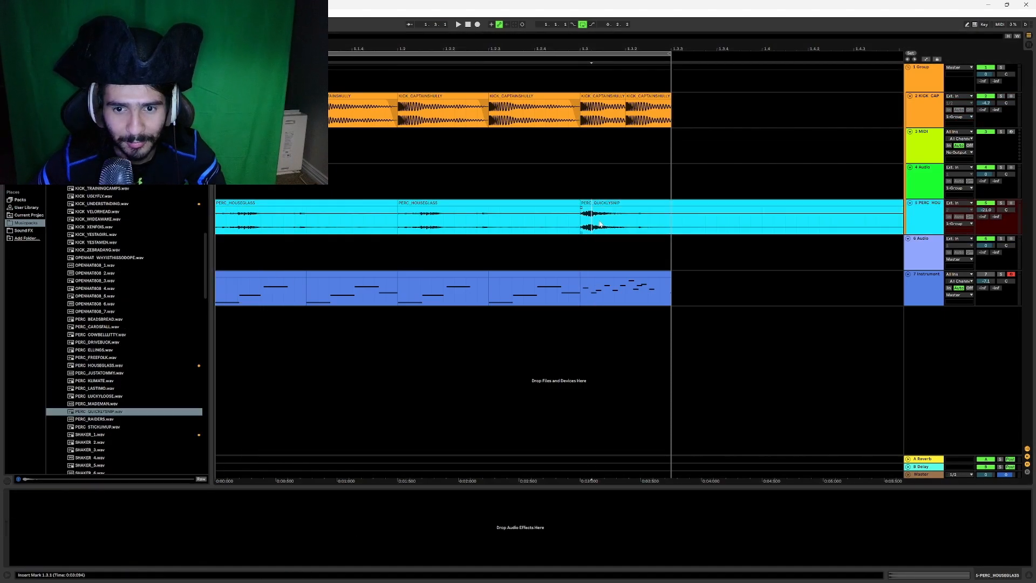
{"action": "left_click", "coordinate": [603, 223]}
{"action": "key", "text": "ctrl+e"}
{"action": "left_click", "coordinate": [594, 204]}
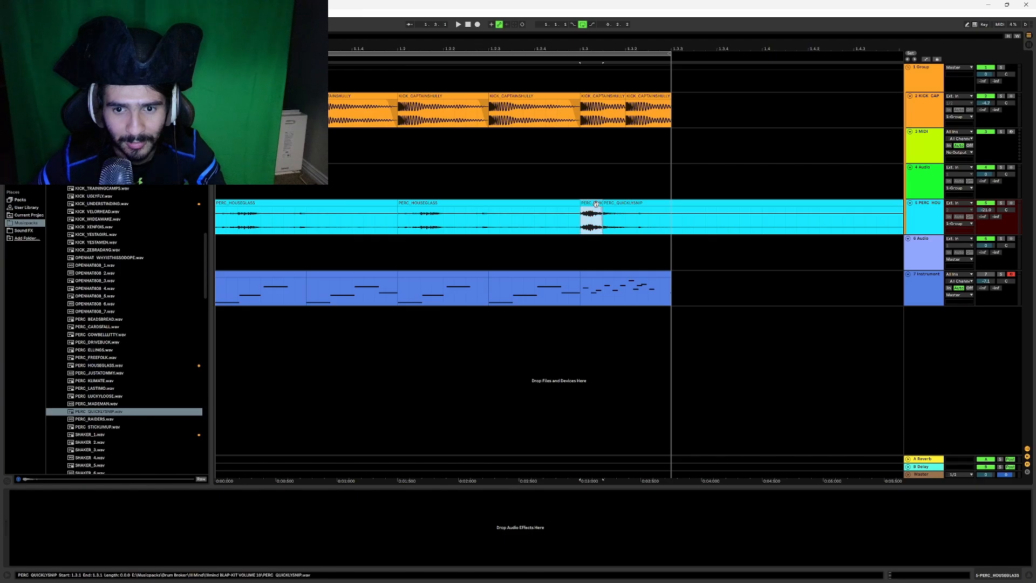
- Duplicate the short PERC_QUICKLYSNIP slice three times in a row to fill up to 1.3.3
{"action": "key", "text": "ctrl+d"}
{"action": "key", "text": "ctrl+d"}
{"action": "key", "text": "ctrl+d"}
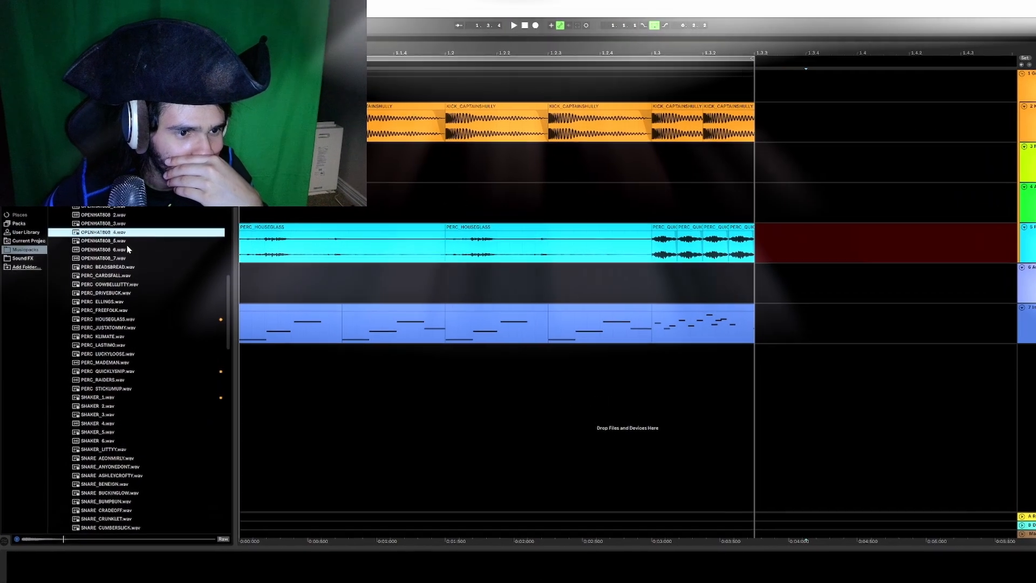
- Audition the OPENHAT808 samples and look through the sample list as far as the snares
{"action": "left_click", "coordinate": [111, 223]}
{"action": "key", "text": "Up"}
{"action": "key", "text": "Up"}
{"action": "key", "text": "Up"}
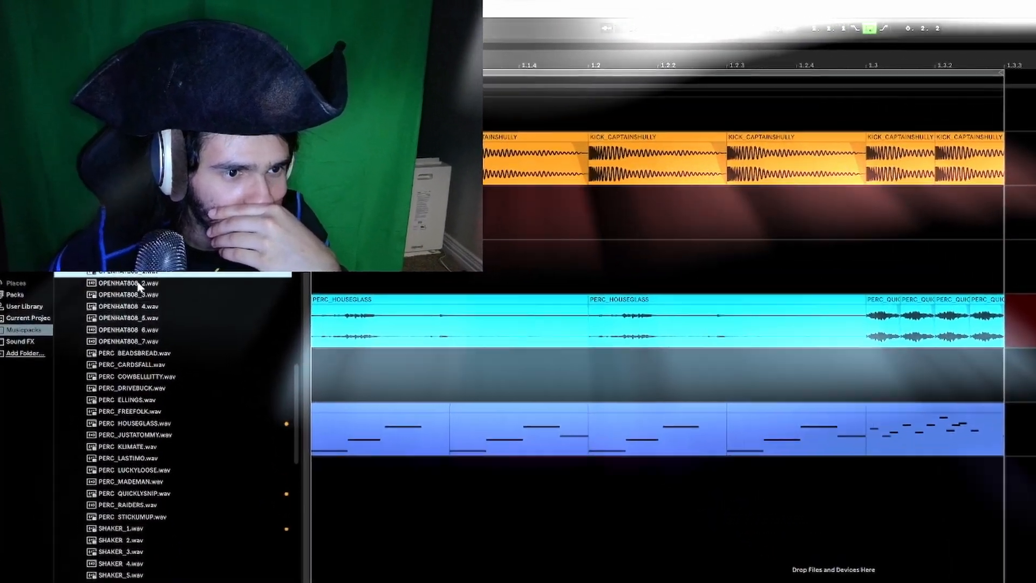
{"action": "scroll", "coordinate": [126, 240], "scroll_direction": "down", "scroll_amount": 3}
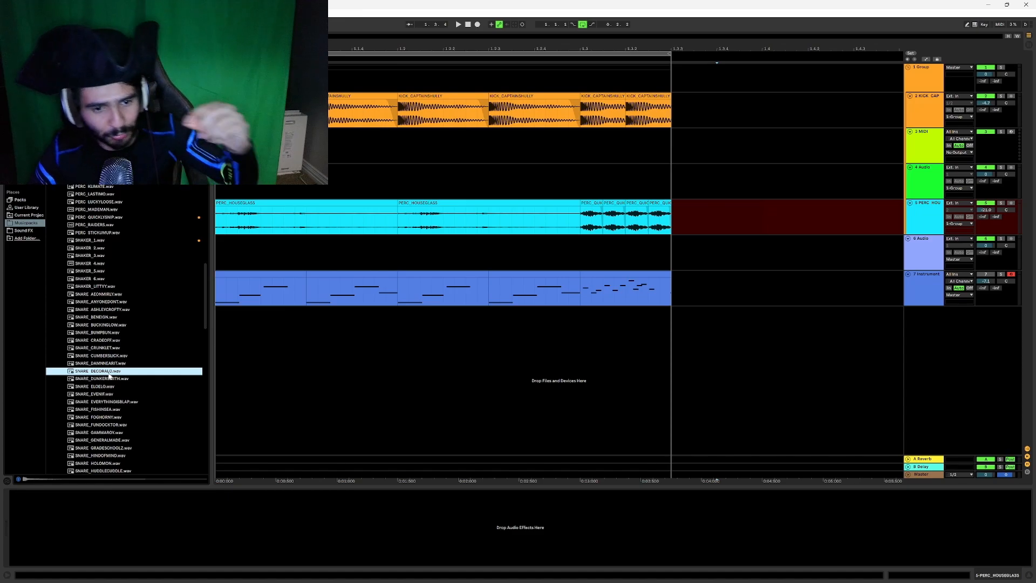
{"action": "scroll", "coordinate": [122, 378], "scroll_direction": "down", "scroll_amount": 3}
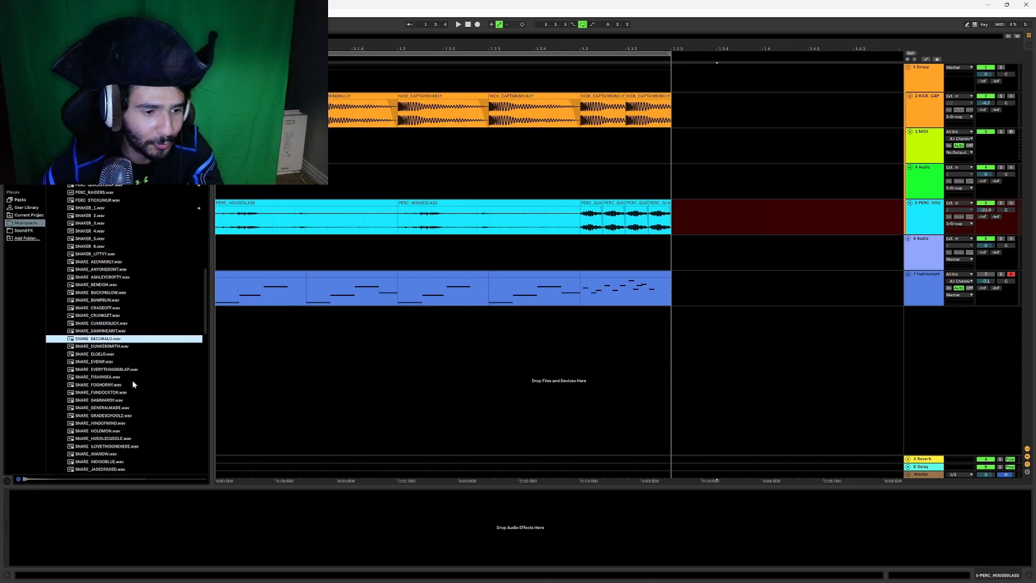
- Audition the snare samples from SNARE_IMANOW.wav onwards to compare their sounds
{"action": "left_click", "coordinate": [117, 381]}
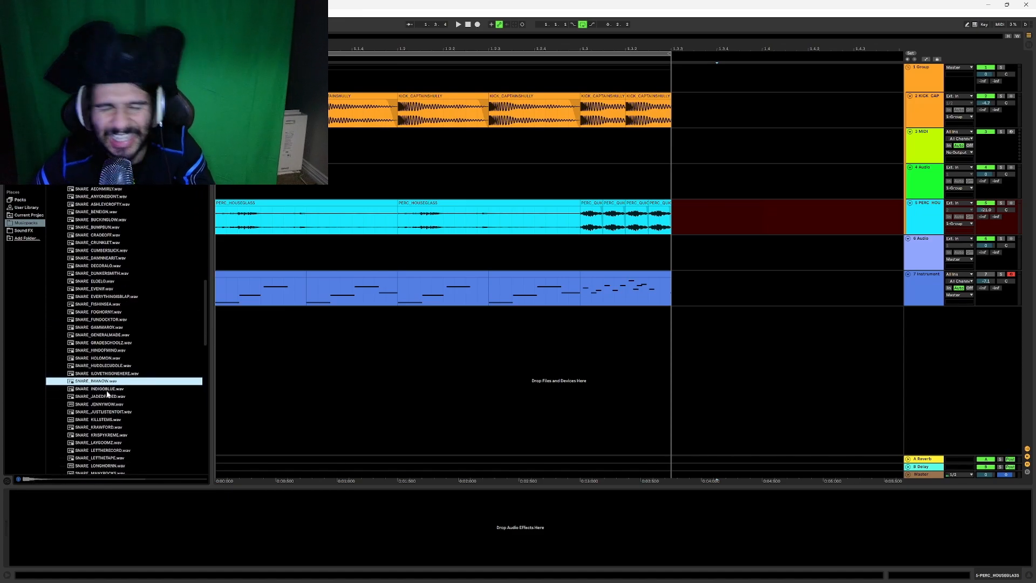
{"action": "left_click", "coordinate": [107, 392]}
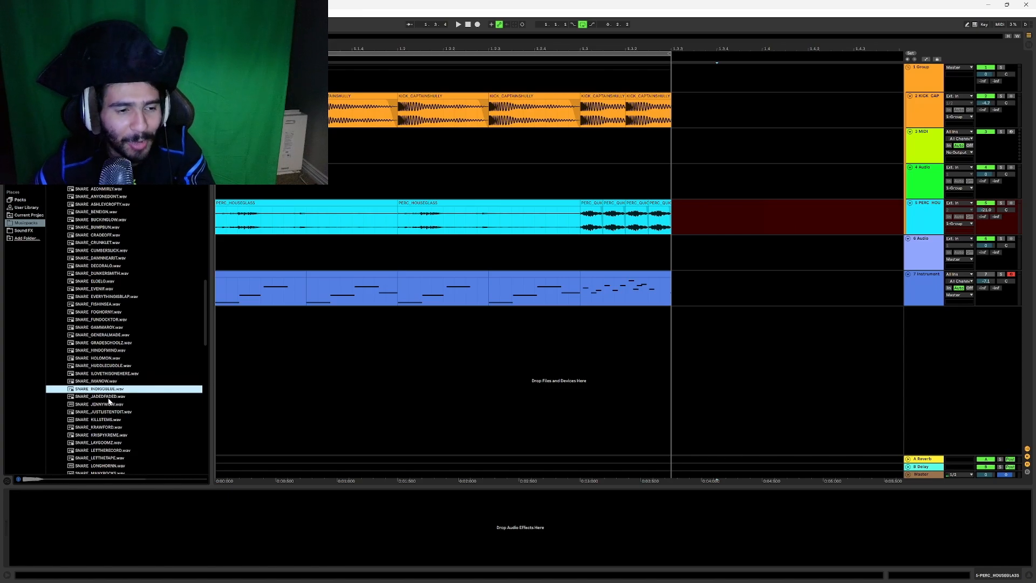
{"action": "left_click", "coordinate": [108, 398]}
{"action": "left_click", "coordinate": [108, 404]}
{"action": "left_click", "coordinate": [107, 389]}
{"action": "left_click", "coordinate": [107, 419]}
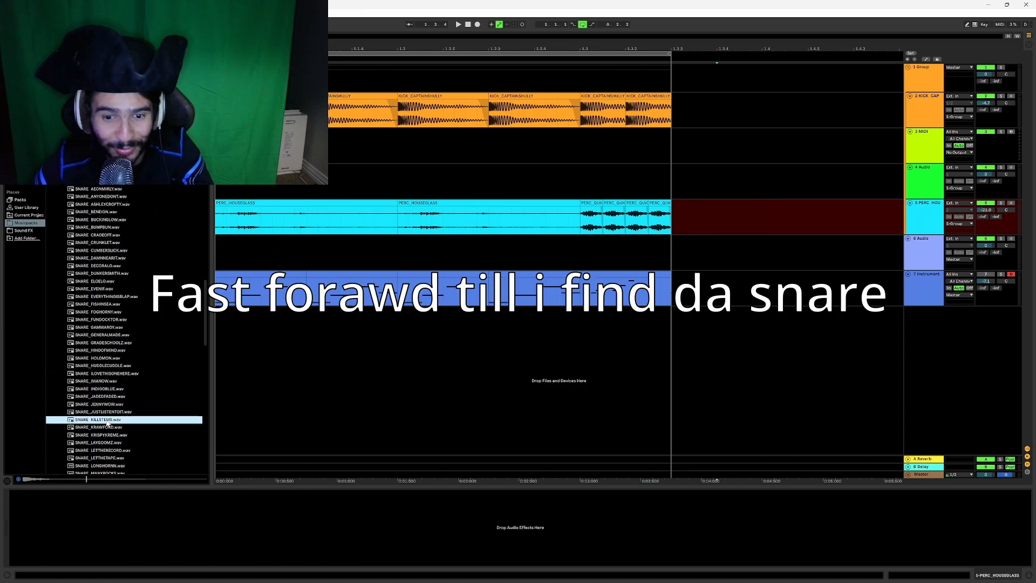
{"action": "left_click", "coordinate": [104, 436]}
{"action": "left_click", "coordinate": [103, 444]}
- Place SNARE_UNDERSTANDTHIS.wav at 1.1.3 on the empty third track of the group and lower that track's volume
{"action": "scroll", "coordinate": [104, 448], "scroll_direction": "down", "scroll_amount": 4}
{"action": "left_click", "coordinate": [106, 419]}
{"action": "scroll", "coordinate": [106, 447], "scroll_direction": "down", "scroll_amount": 4}
{"action": "left_click", "coordinate": [111, 391]}
{"action": "left_click_drag", "start_coordinate": [111, 391], "coordinate": [308, 146]}
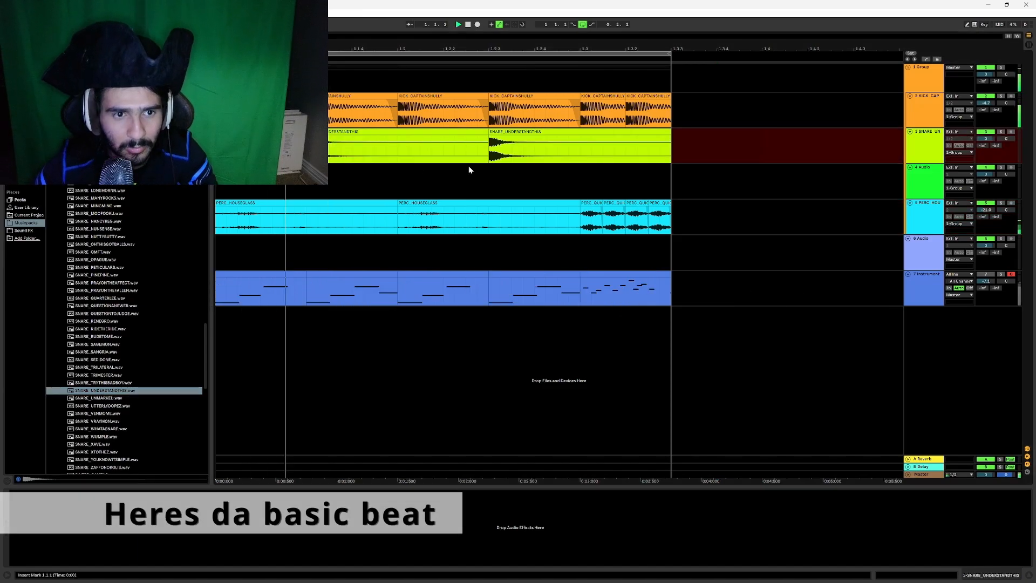
{"action": "left_click", "coordinate": [410, 148]}
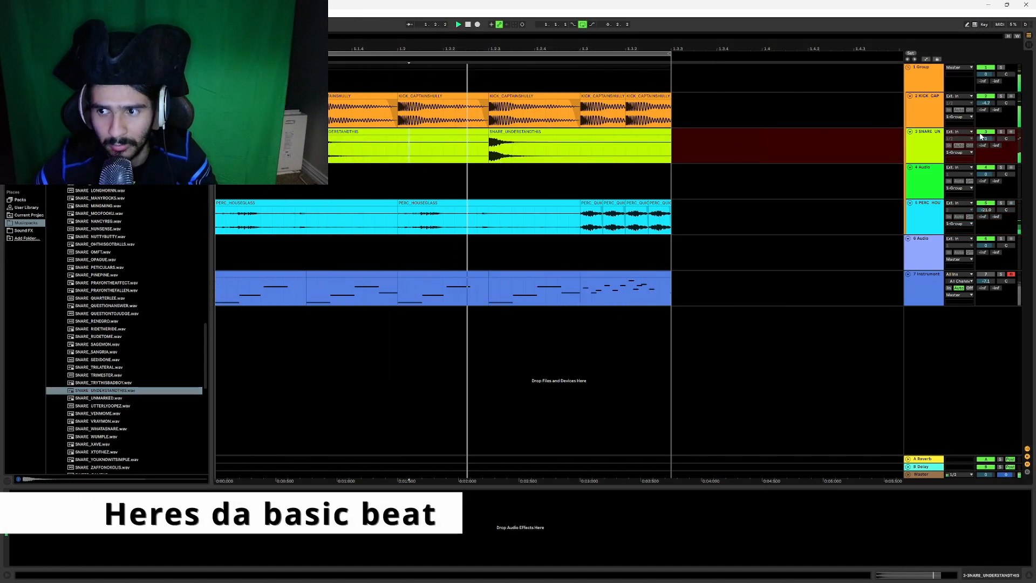
{"action": "left_click_drag", "start_coordinate": [983, 136], "coordinate": [982, 138]}
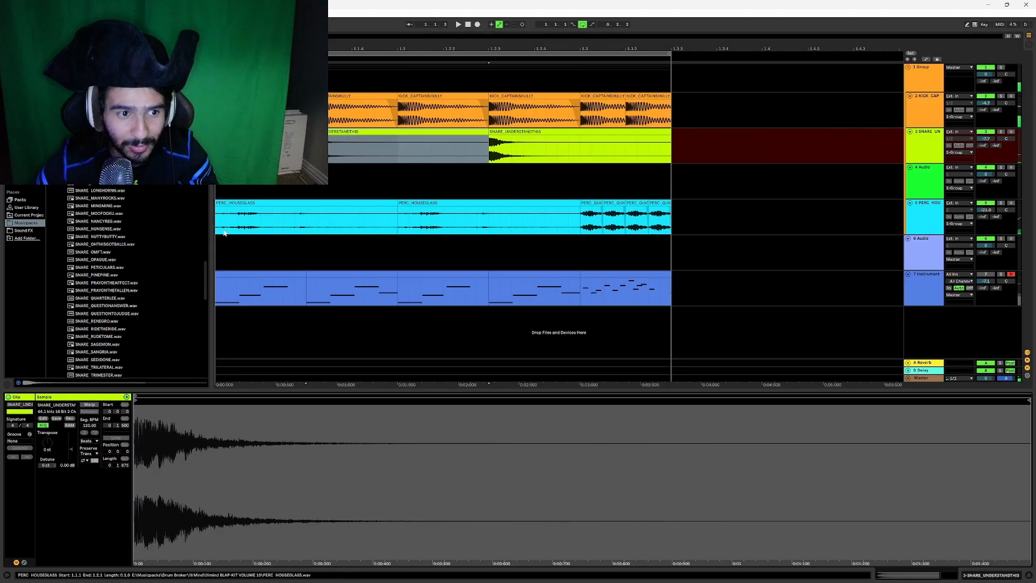
- Split a short slice out of the kick clip after 1.2 and copy it to end at 1.2.3
{"action": "left_click", "coordinate": [412, 120]}
{"action": "left_click", "coordinate": [415, 119]}
{"action": "left_click", "coordinate": [420, 102]}
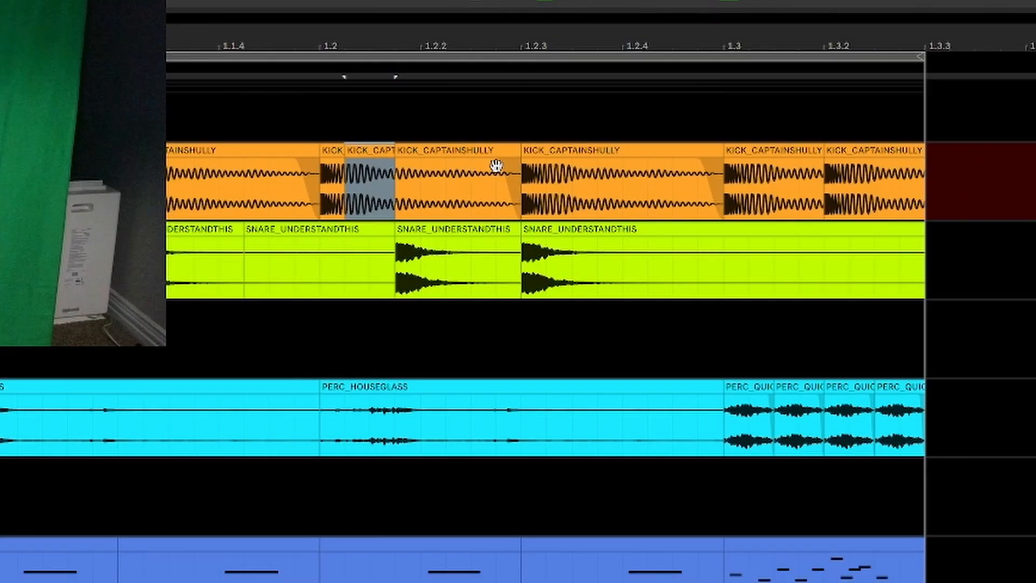
{"action": "left_click_drag", "start_coordinate": [360, 154], "coordinate": [491, 161]}
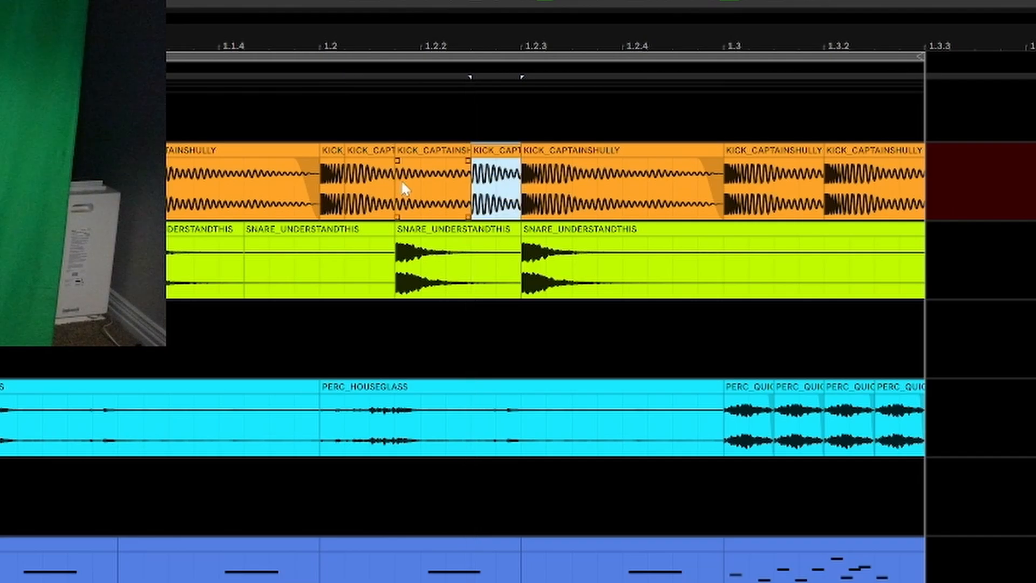
- Play back the kick edits and duplicate the kick, snare and percussion clips so the copies start at 1.3.3
{"action": "left_click", "coordinate": [81, 151]}
{"action": "key", "text": "space"}
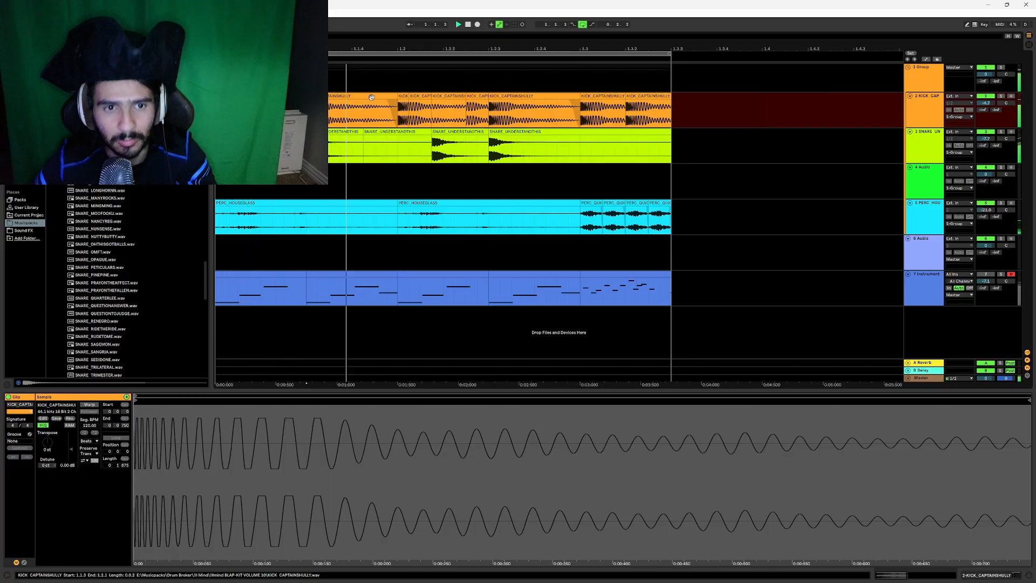
{"action": "left_click", "coordinate": [391, 105]}
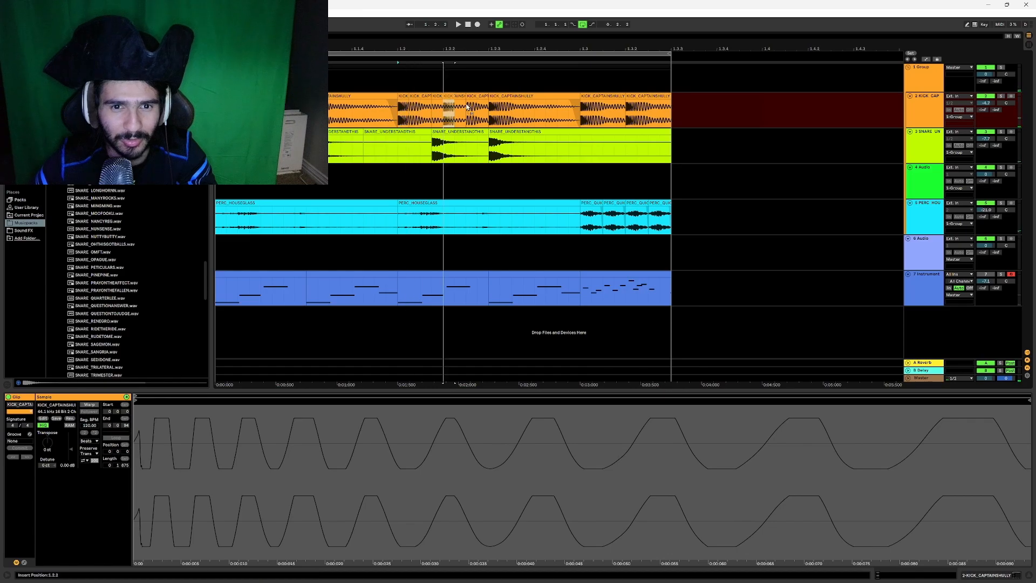
{"action": "left_click", "coordinate": [664, 203], "text": "shift"}
{"action": "key", "text": "ctrl+d"}
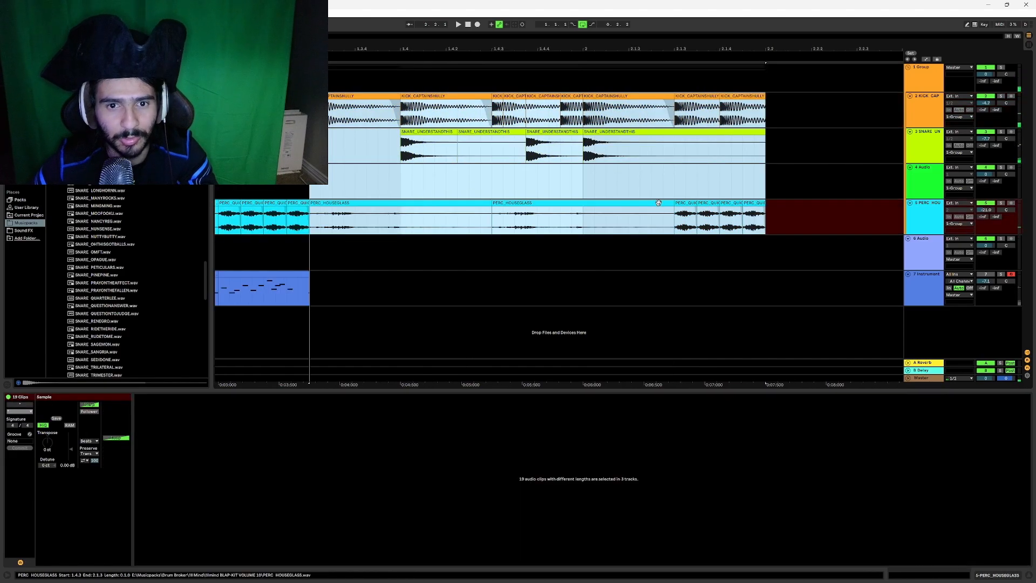
- Extend the loop region so it covers the duplicated drum section up to 2.2
{"action": "left_click", "coordinate": [446, 181]}
{"action": "left_click_drag", "start_coordinate": [309, 53], "coordinate": [770, 100]}
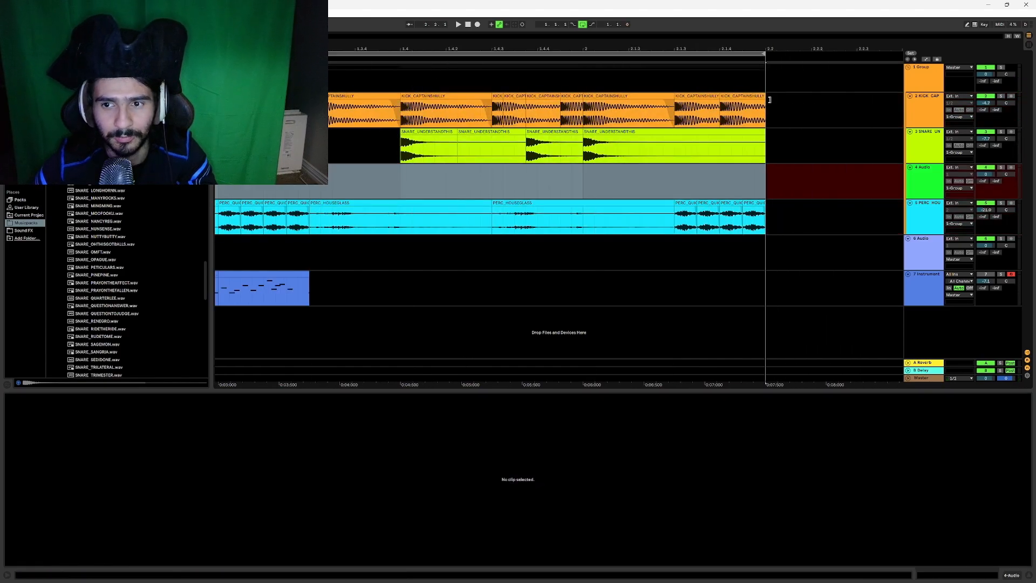
{"action": "key", "text": "z"}
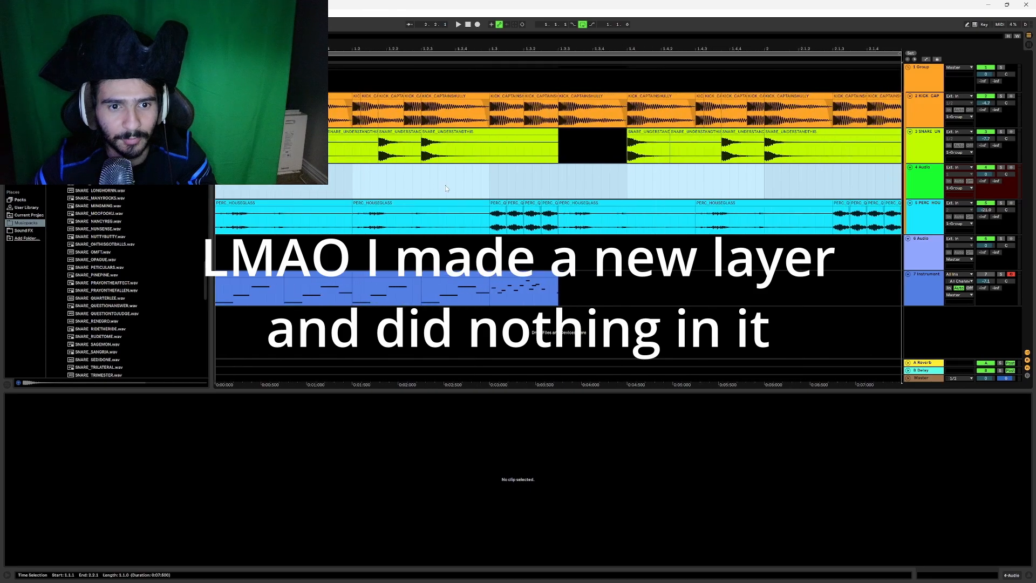
- Delete the snare clip just before 1.2.3 and the short kick slices between 1.2 and 1.2.3
{"action": "left_click", "coordinate": [400, 133]}
{"action": "key", "text": "Delete"}
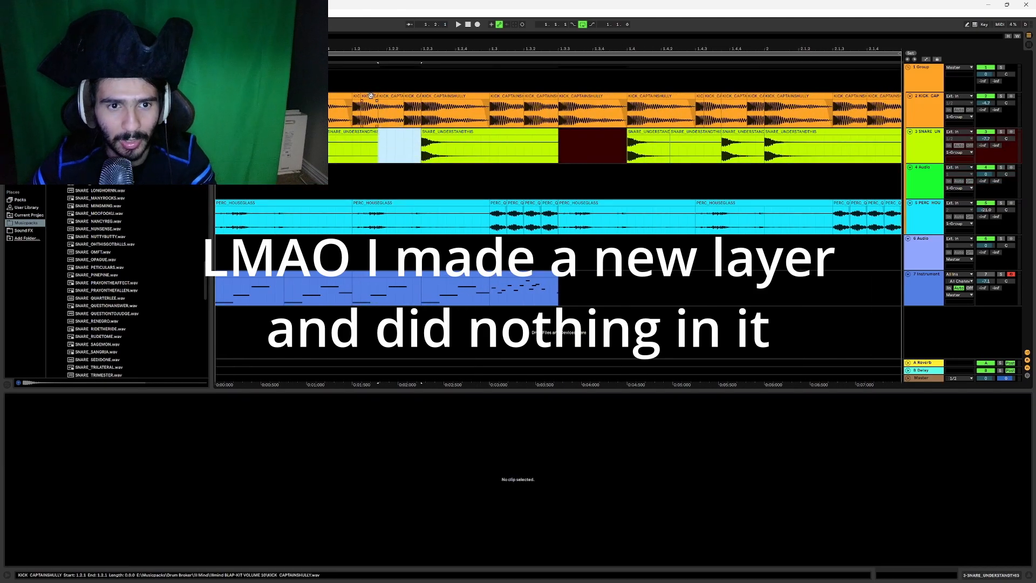
{"action": "left_click", "coordinate": [369, 96]}
{"action": "key", "text": "Delete"}
{"action": "left_click", "coordinate": [388, 96]}
{"action": "key", "text": "Delete"}
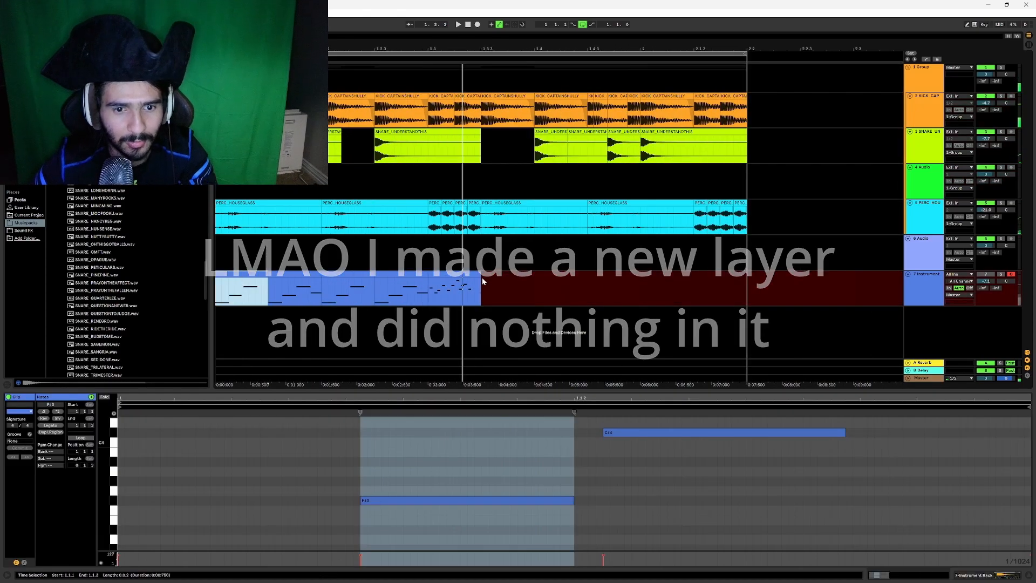
- Duplicate the melody's MIDI clips so they fill the instrument track up to 2.2
{"action": "left_click", "coordinate": [238, 277]}
{"action": "key", "text": "ctrl+d"}
{"action": "left_click", "coordinate": [222, 266]}
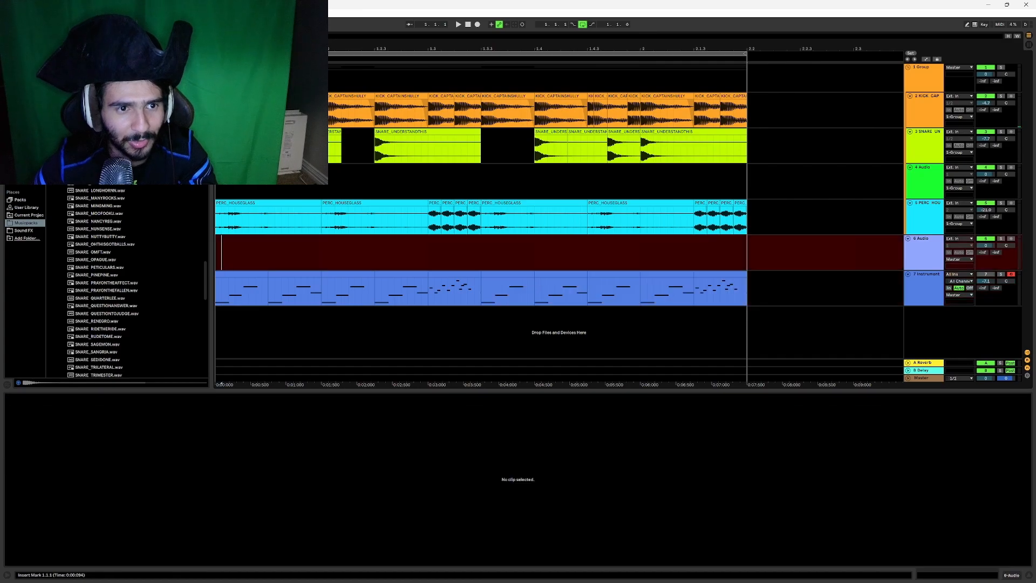
{"action": "key", "text": "plus"}
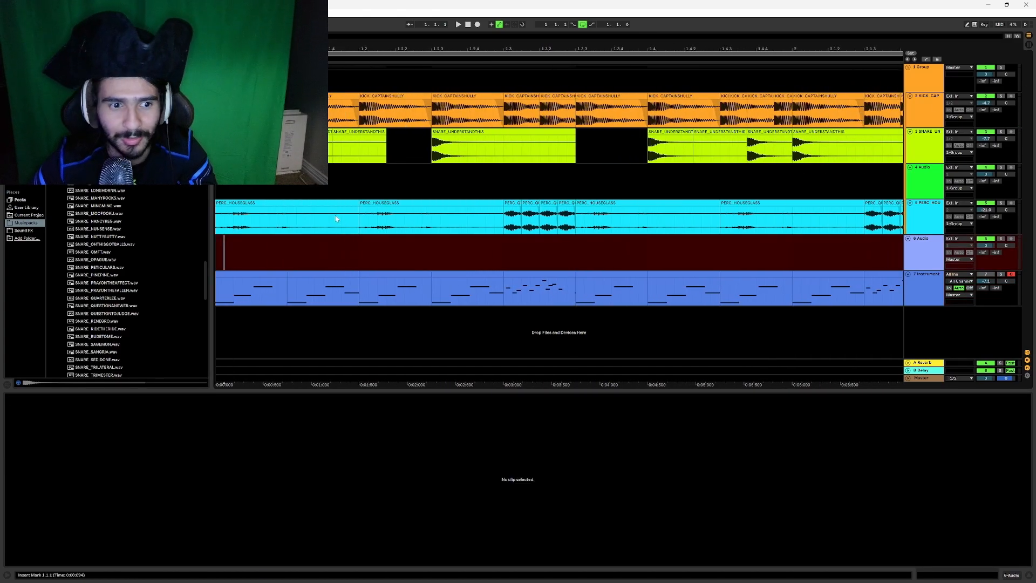
- Play back the extended beat and look further up the sample list
{"action": "key", "text": "space"}
{"action": "left_click", "coordinate": [620, 247]}
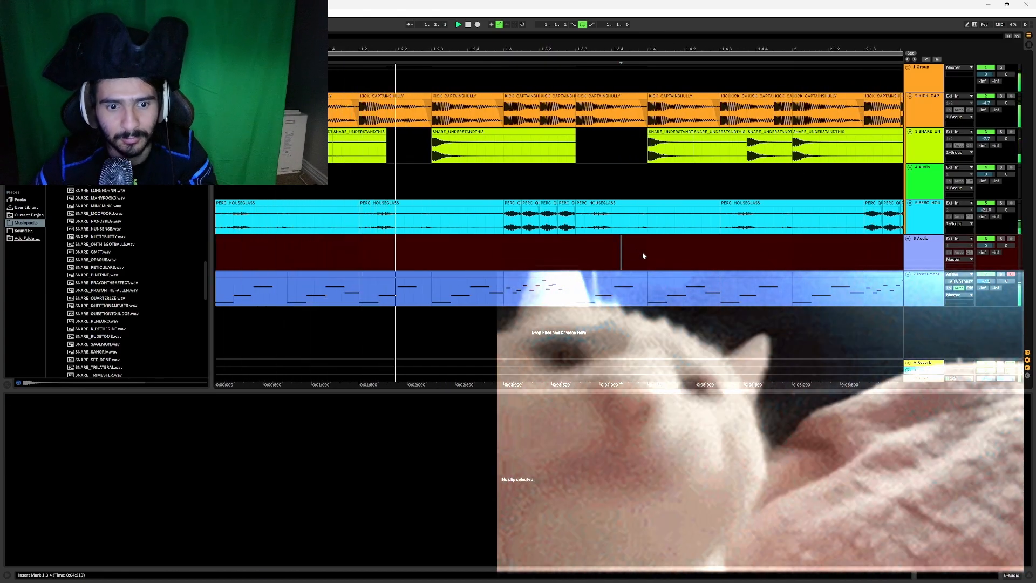
{"action": "left_click", "coordinate": [647, 255]}
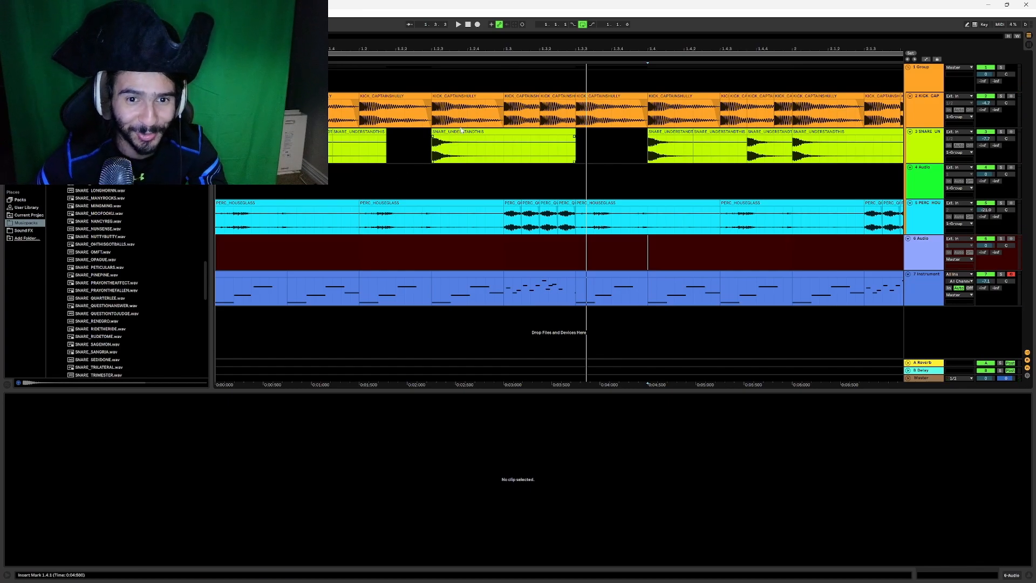
{"action": "scroll", "coordinate": [204, 275], "scroll_direction": "up", "scroll_amount": 2}
{"action": "left_click_drag", "start_coordinate": [204, 280], "coordinate": [205, 211]}
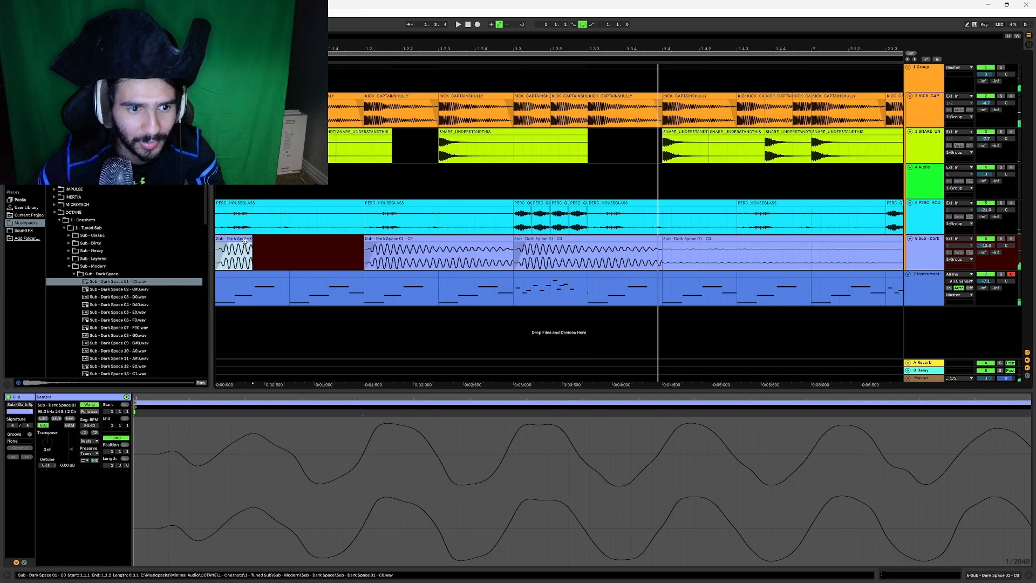
- Repeat the short Sub - Dark Space 01 - C0 slice back to back from 1.1.1 up to 1.3.4
{"action": "key", "text": "space"}
{"action": "key", "text": "ctrl+d"}
{"action": "key", "text": "ctrl+d"}
{"action": "key", "text": "ctrl+d"}
{"action": "key", "text": "ctrl+d"}
{"action": "key", "text": "ctrl+d"}
{"action": "key", "text": "ctrl+d"}
{"action": "key", "text": "ctrl+d"}
{"action": "key", "text": "ctrl+d"}
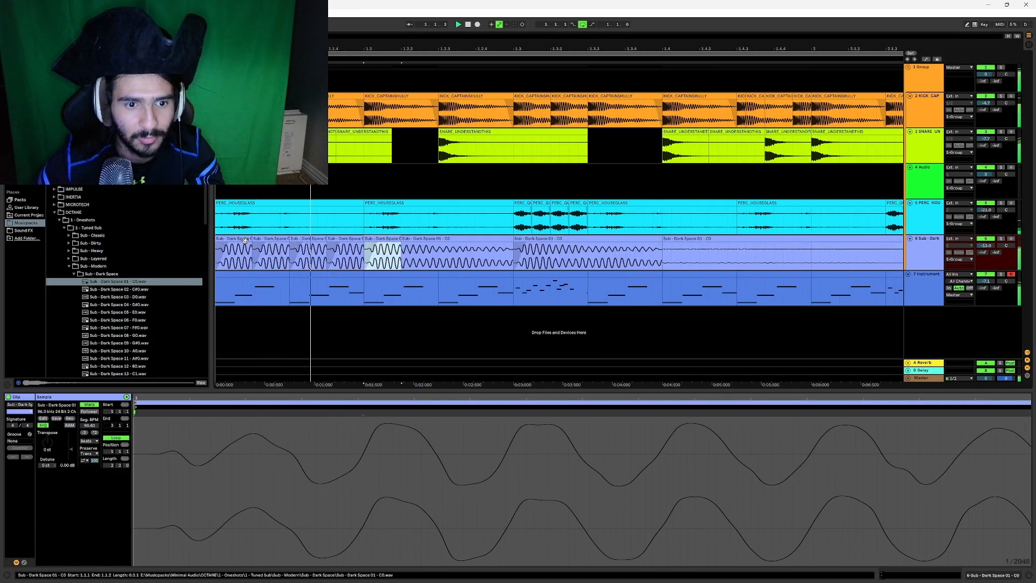
{"action": "key", "text": "ctrl+d"}
{"action": "key", "text": "ctrl+d"}
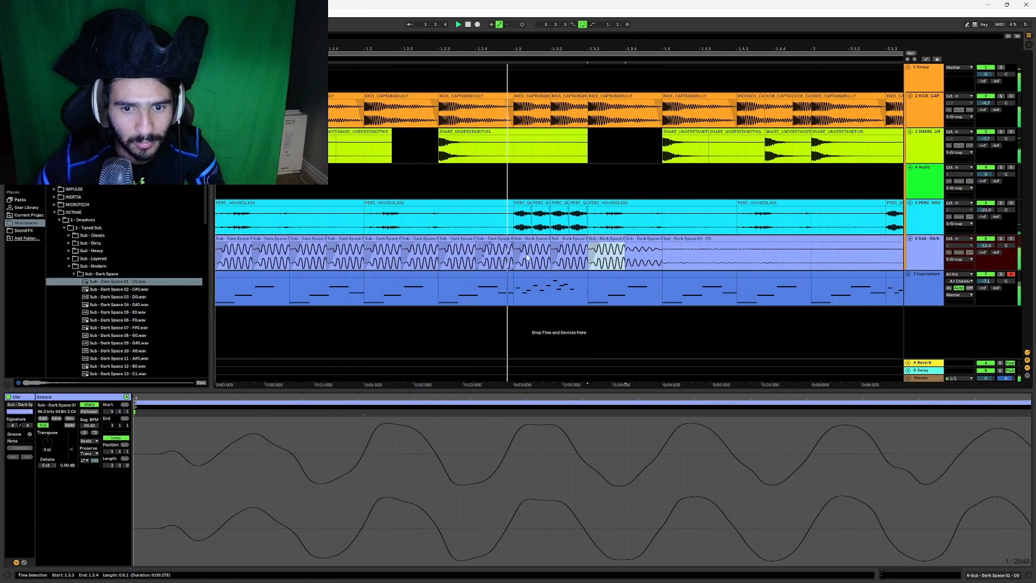
- Play the beat from the first sub clip and adjust that clip's transposition
{"action": "left_click", "coordinate": [232, 238]}
{"action": "key", "text": "space"}
{"action": "key", "text": "space"}
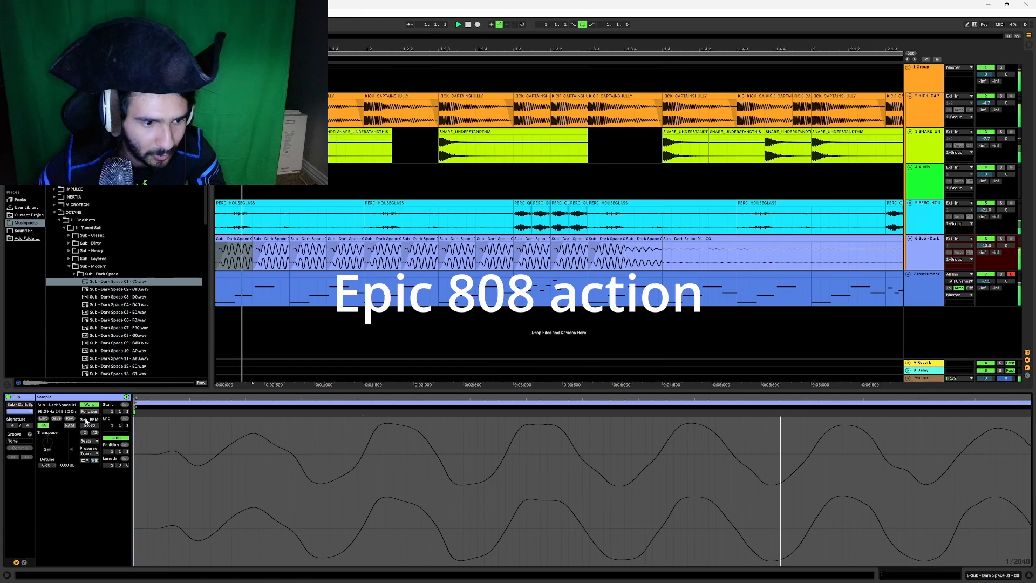
{"action": "left_click_drag", "start_coordinate": [53, 444], "coordinate": [52, 447]}
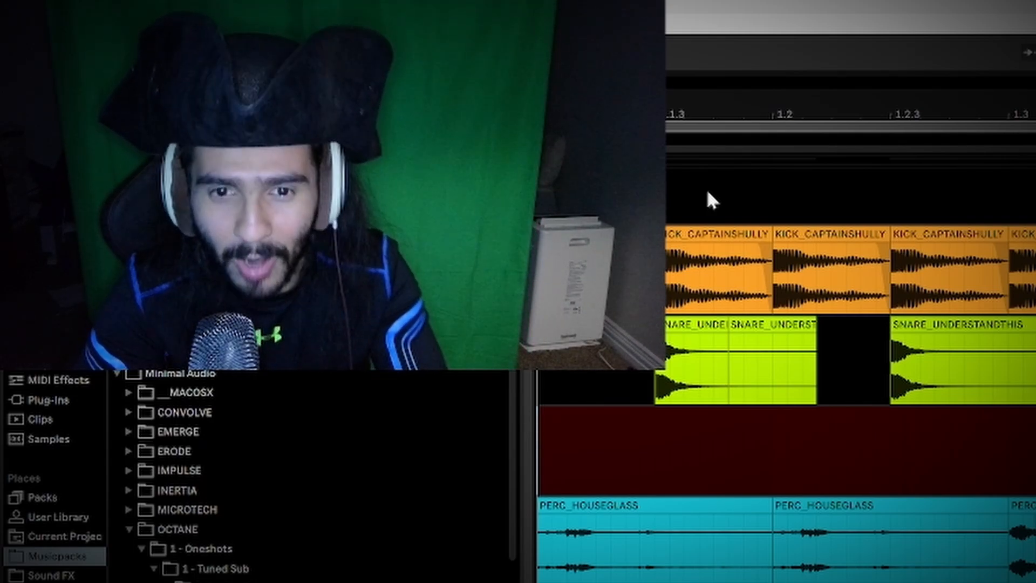
- Move all the clips on every track later so they start at 2.3.4, leaving room for an intro
{"action": "left_click", "coordinate": [713, 470]}
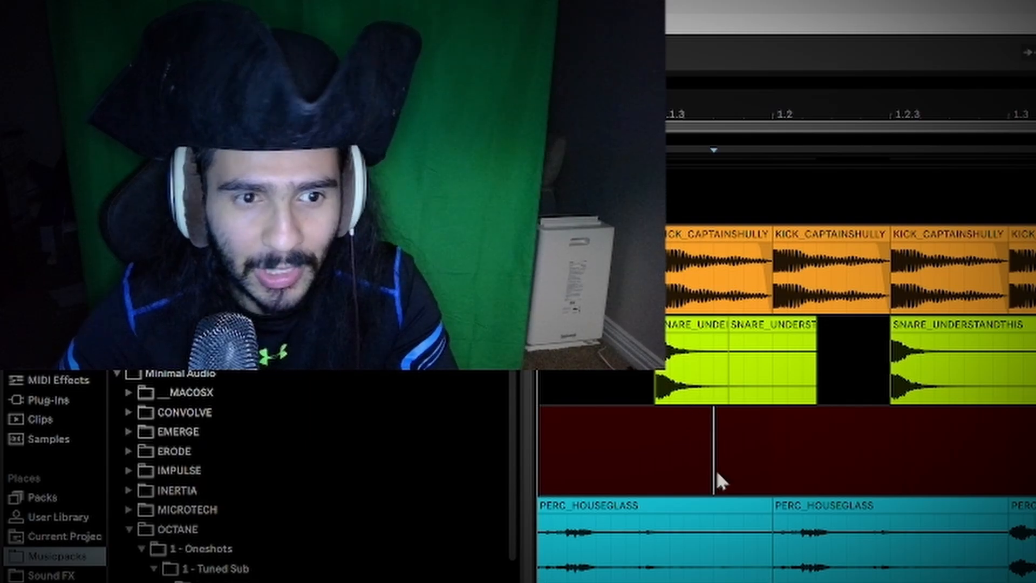
{"action": "left_click", "coordinate": [757, 470]}
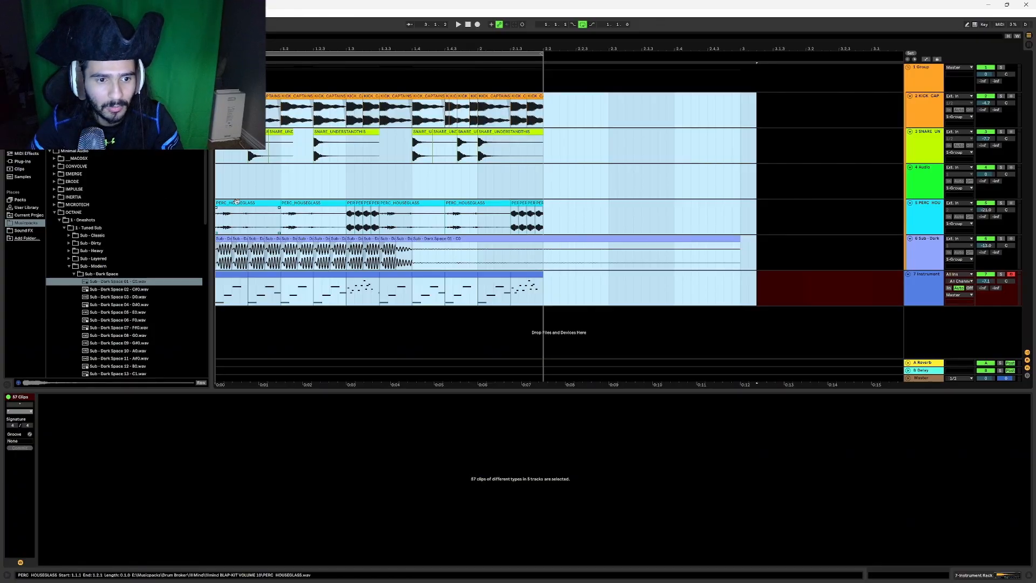
{"action": "left_click_drag", "start_coordinate": [236, 200], "coordinate": [567, 213], "text": "ctrl"}
{"action": "scroll", "coordinate": [566, 214], "scroll_direction": "down", "scroll_amount": 3}
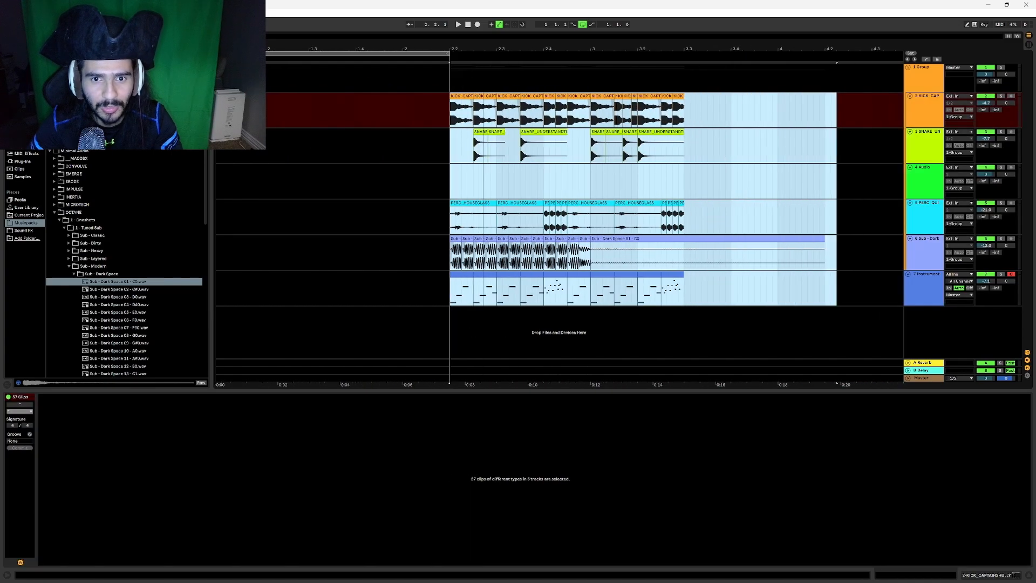
{"action": "left_click_drag", "start_coordinate": [462, 96], "coordinate": [789, 96]}
{"action": "left_click_drag", "start_coordinate": [271, 43], "coordinate": [271, 59]}
{"action": "left_click", "coordinate": [485, 181]}
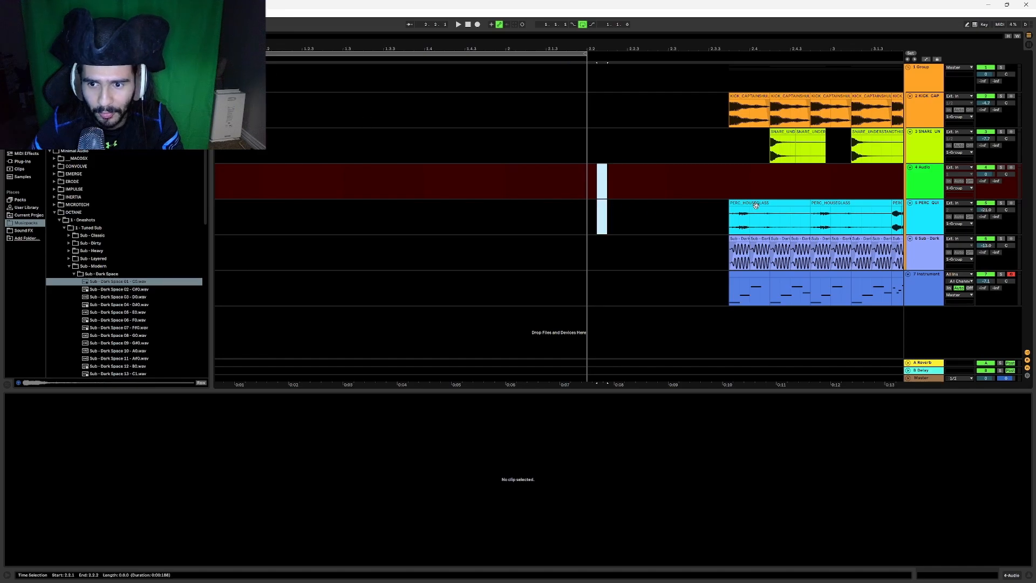
- Rename the first three tracks in the group Kick, Snare and Clap, and lower the Clap track's volume to about -12 dB
{"action": "right_click", "coordinate": [918, 116]}
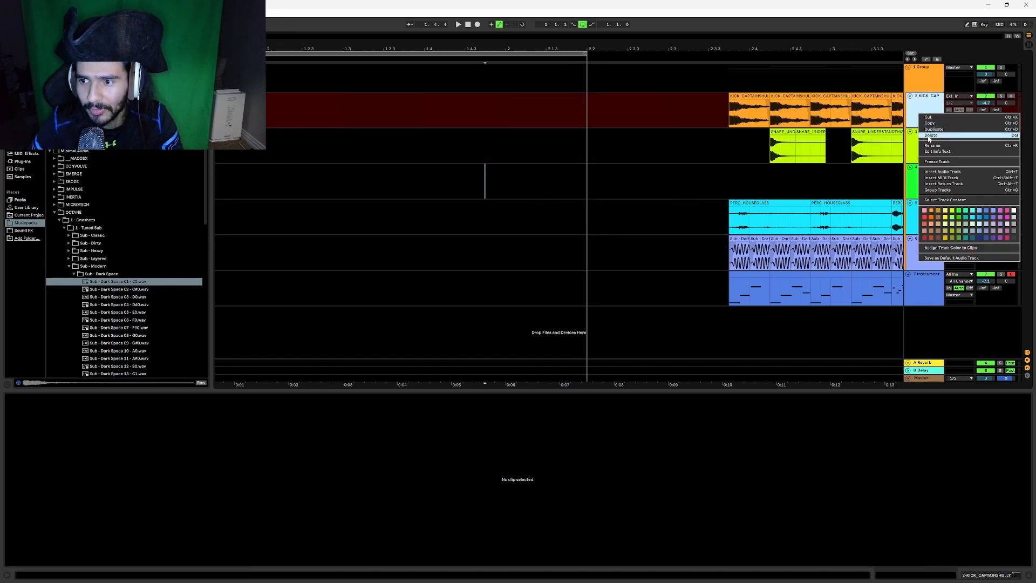
{"action": "left_click", "coordinate": [932, 145]}
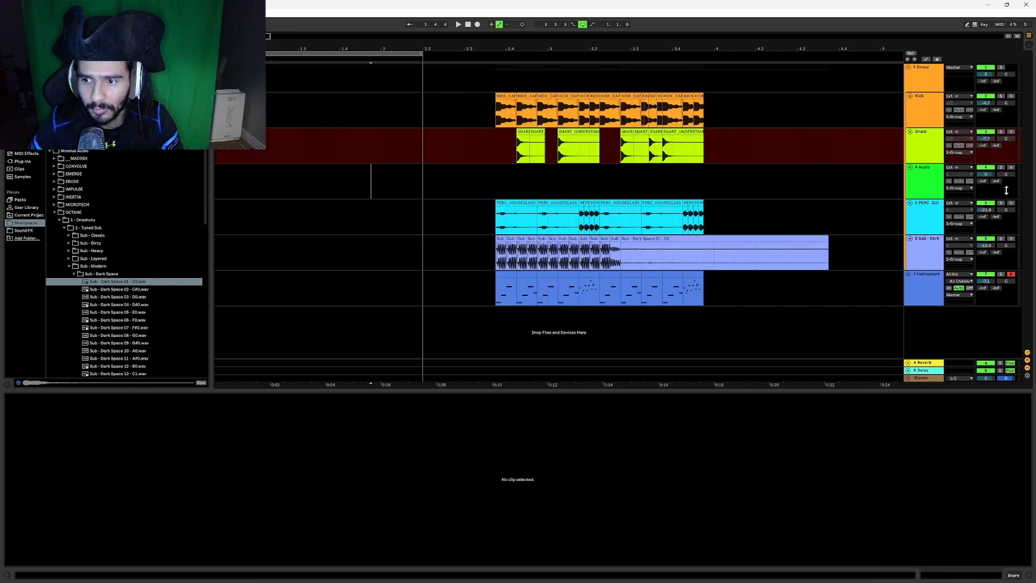
{"action": "left_click", "coordinate": [920, 182]}
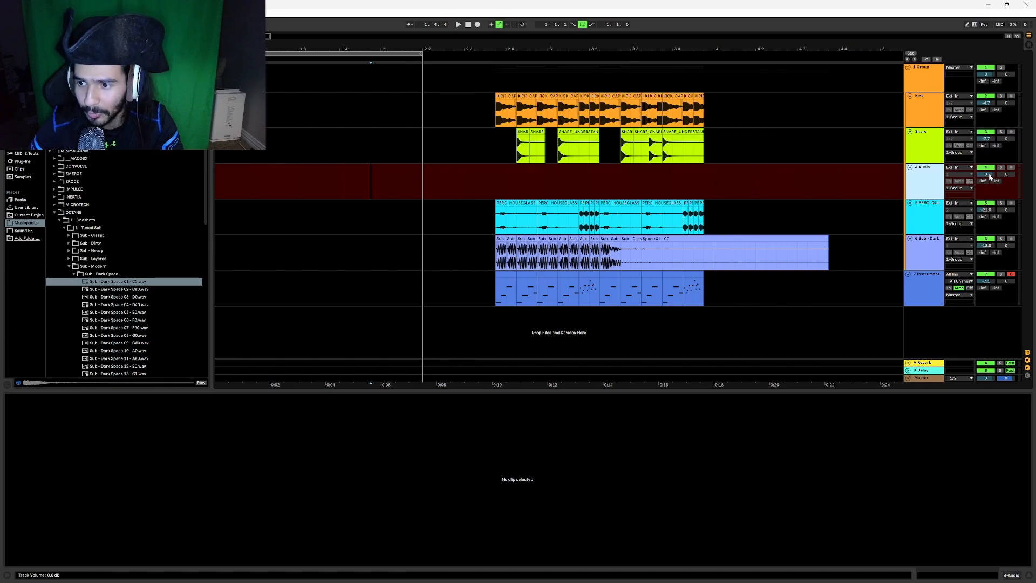
{"action": "left_click_drag", "start_coordinate": [989, 176], "coordinate": [989, 213]}
{"action": "left_click", "coordinate": [926, 185]}
{"action": "key", "text": "ctrl+r"}
{"action": "type", "text": "Clapo"}
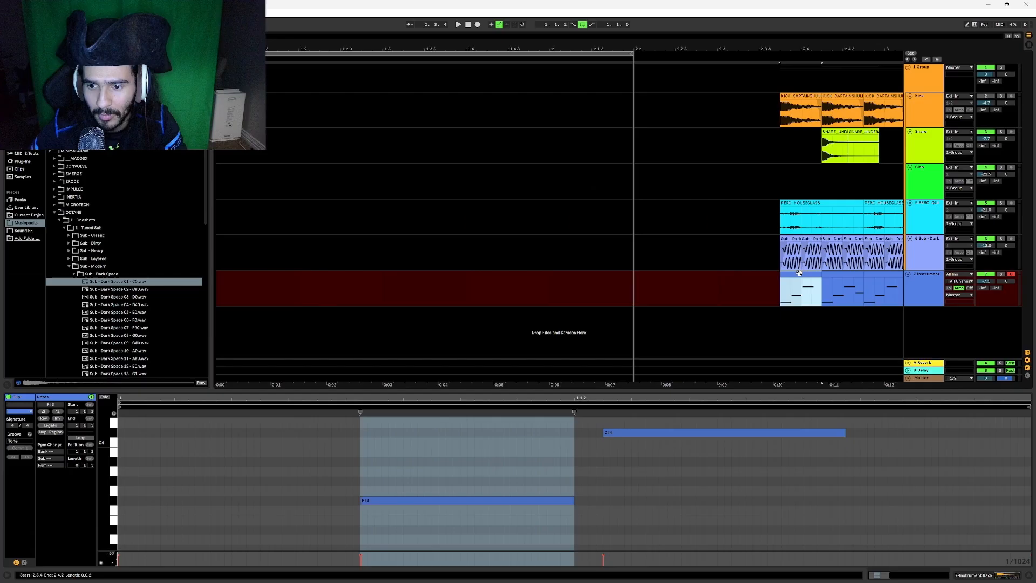
- Copy the opening melody clips to 1.1.1 on the instrument track and place further copies after them up to 2.2
{"action": "left_click_drag", "start_coordinate": [798, 273], "coordinate": [230, 287]}
{"action": "left_click", "coordinate": [288, 289]}
{"action": "left_click_drag", "start_coordinate": [382, 275], "coordinate": [492, 279]}
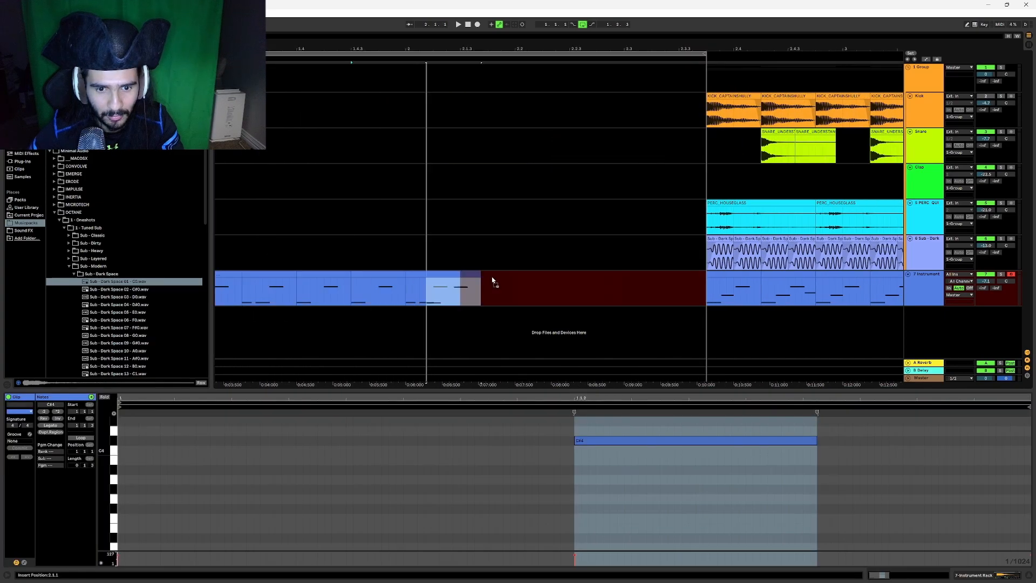
- Split the last intro melody clip at 2.1.4 and repeat its first slice back to back up to 2.2.4
{"action": "left_click", "coordinate": [485, 293]}
{"action": "left_click", "coordinate": [487, 293]}
{"action": "key", "text": "ctrl+e"}
{"action": "left_click", "coordinate": [476, 275]}
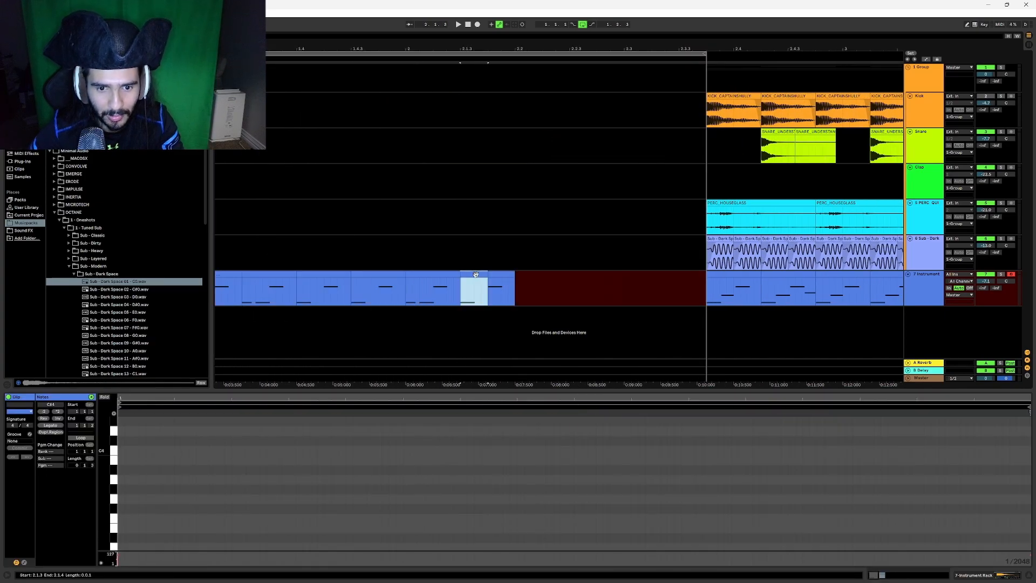
{"action": "key", "text": "ctrl+d"}
{"action": "key", "text": "ctrl+d"}
{"action": "key", "text": "ctrl+d"}
{"action": "key", "text": "ctrl+d"}
- Split the melody slice at 2.2.2 in half and repeat the first half back to back up to 2.3
{"action": "left_click", "coordinate": [575, 284]}
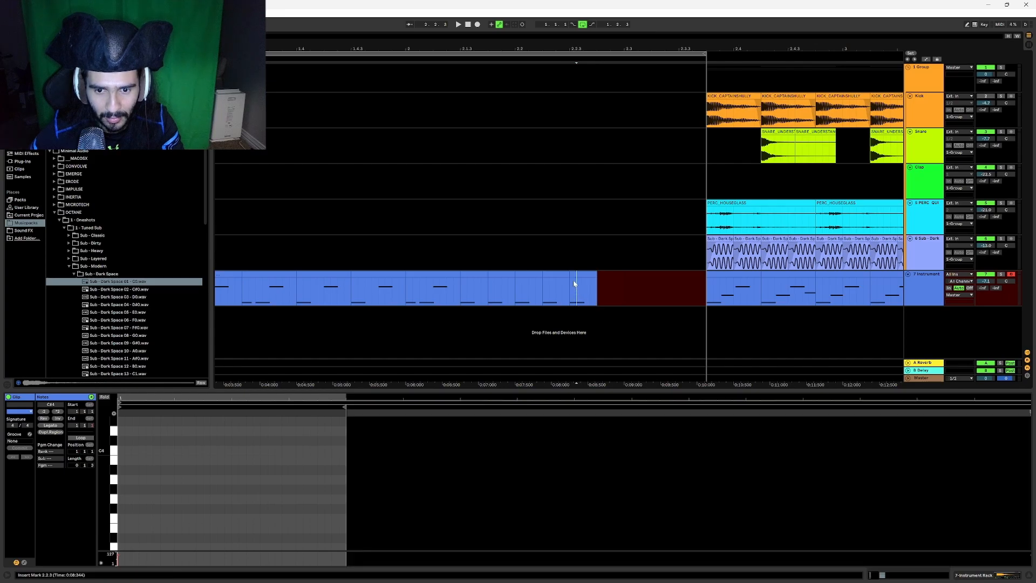
{"action": "left_click", "coordinate": [571, 272]}
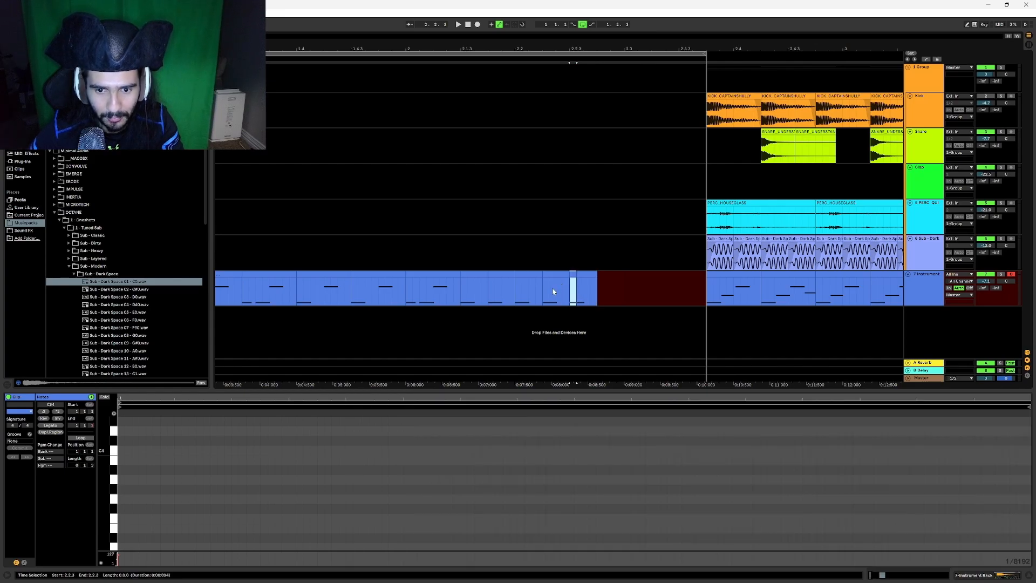
{"action": "left_click", "coordinate": [554, 288]}
{"action": "key", "text": "ctrl+e"}
{"action": "left_click", "coordinate": [549, 275]}
{"action": "key", "text": "ctrl+d"}
{"action": "key", "text": "ctrl+d"}
{"action": "key", "text": "ctrl+d"}
{"action": "key", "text": "ctrl+d"}
{"action": "key", "text": "ctrl+d"}
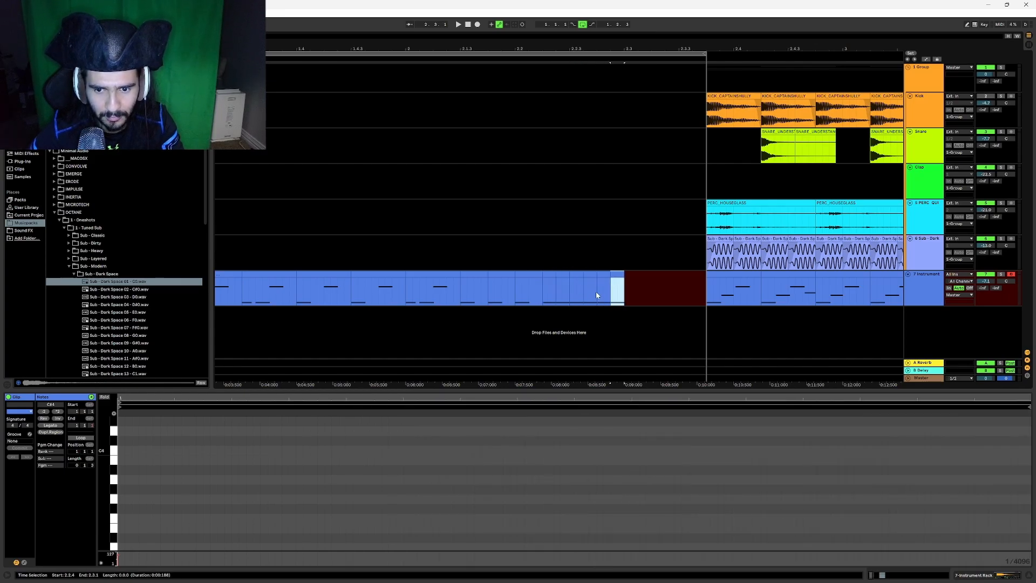
{"action": "left_click", "coordinate": [612, 281]}
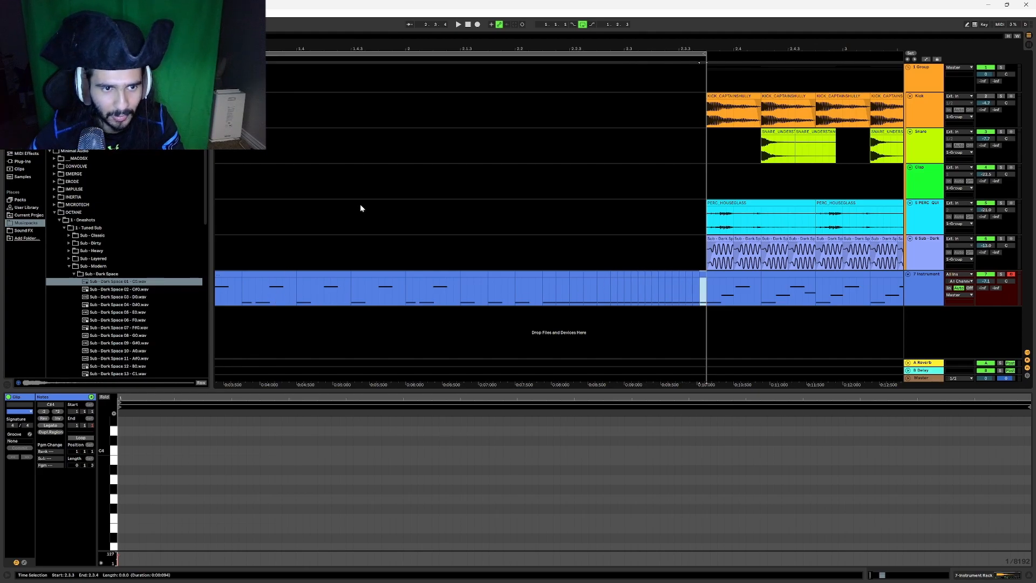
- Find the classic claps among the OCTANE one-shots and audition Clap - Classic Bright Decay 1.wav
{"action": "key", "text": "minus"}
{"action": "key", "text": "minus"}
{"action": "left_click", "coordinate": [337, 234]}
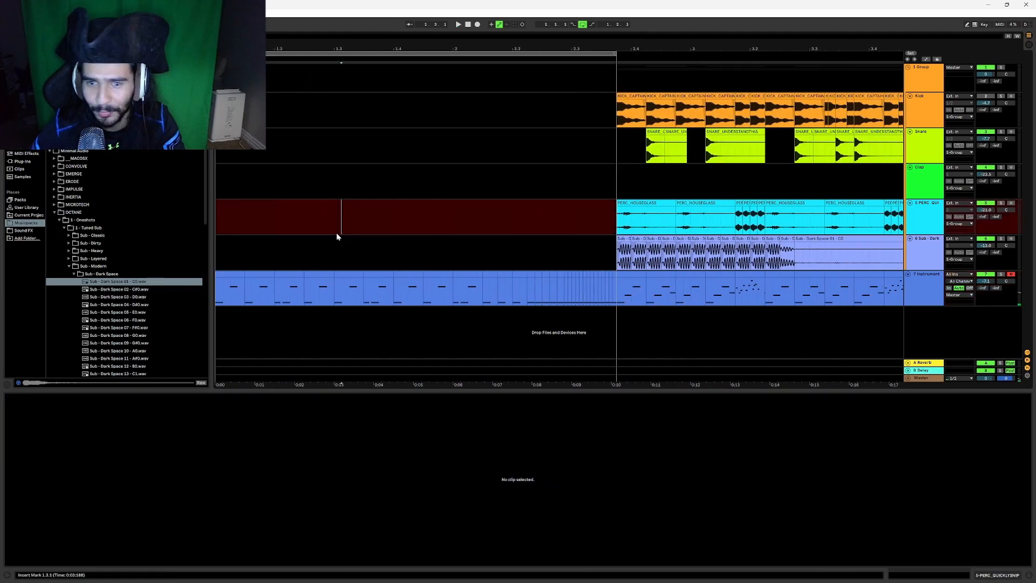
{"action": "left_click", "coordinate": [69, 269]}
{"action": "left_click", "coordinate": [64, 290]}
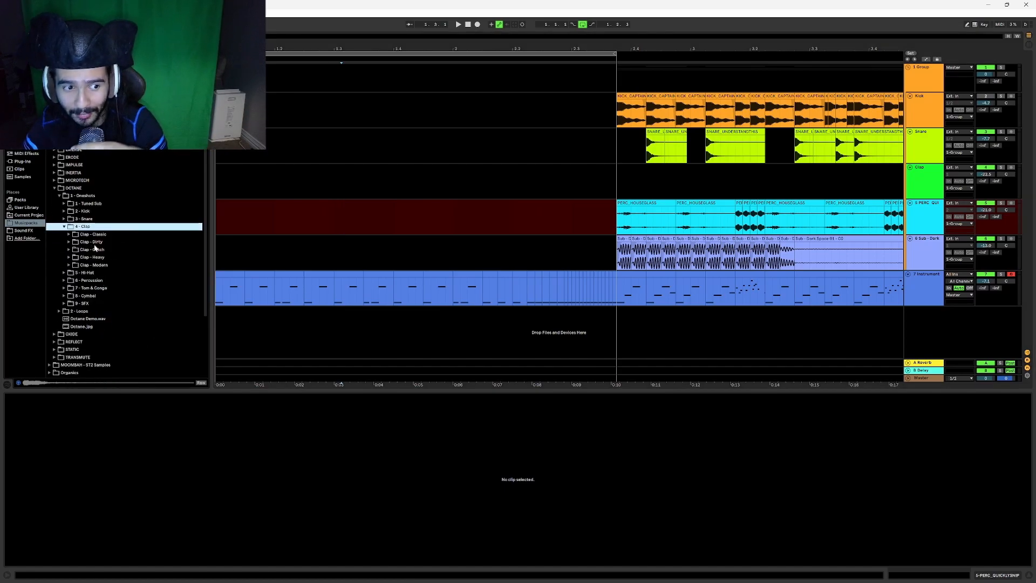
{"action": "left_click", "coordinate": [69, 235]}
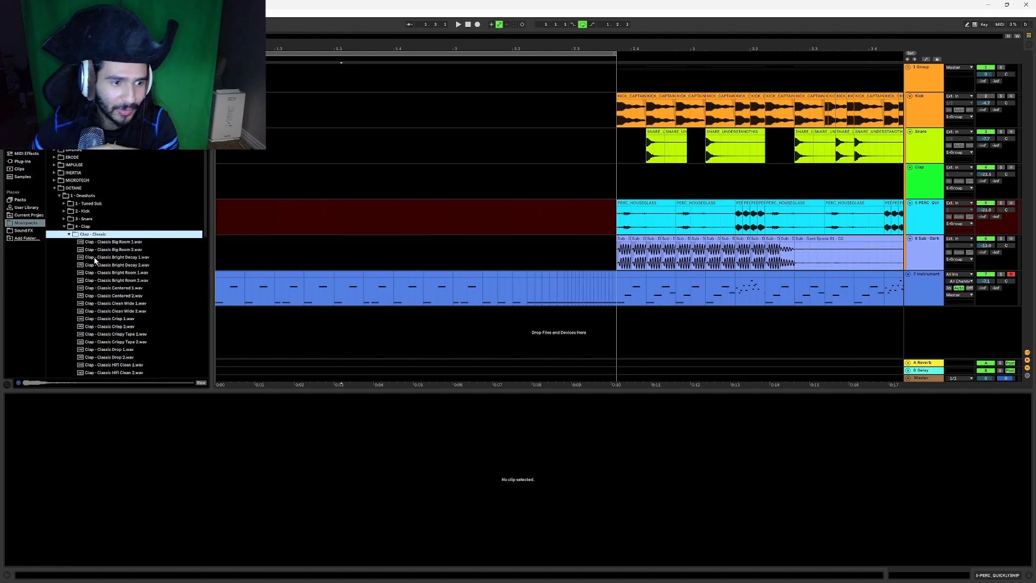
{"action": "left_click", "coordinate": [96, 257]}
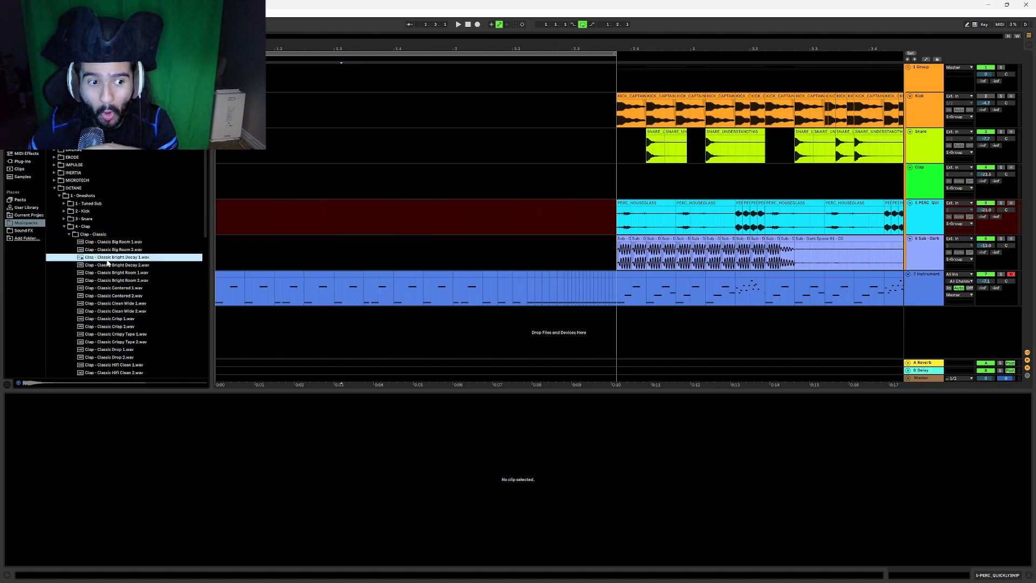
- Tag Clap - Classic Bright Decay 1.wav with a collection colour and place it on the Clap track at 1.1.1
{"action": "right_click", "coordinate": [107, 260]}
{"action": "left_click", "coordinate": [125, 330]}
{"action": "left_click_drag", "start_coordinate": [105, 260], "coordinate": [276, 167]}
- Duplicate the clap clip back to back along the Clap track from 1.1.3 onwards
{"action": "key", "text": "ctrl+d"}
{"action": "key", "text": "ctrl+d"}
{"action": "key", "text": "ctrl+d"}
{"action": "key", "text": "ctrl+d"}
{"action": "key", "text": "ctrl+d"}
{"action": "key", "text": "ctrl+d"}
{"action": "key", "text": "ctrl+d"}
{"action": "key", "text": "ctrl+d"}
{"action": "key", "text": "ctrl+d"}
{"action": "key", "text": "ctrl+d"}
{"action": "key", "text": "ctrl+d"}
{"action": "key", "text": "ctrl+d"}
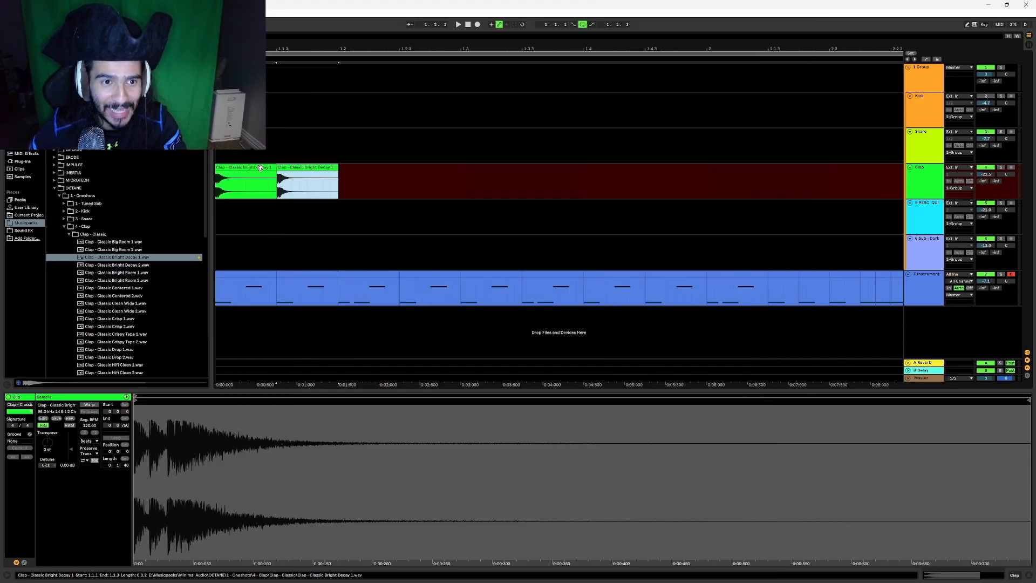
- Duplicate the Clap track and delete all the clap clips from the copy
{"action": "left_click", "coordinate": [921, 186]}
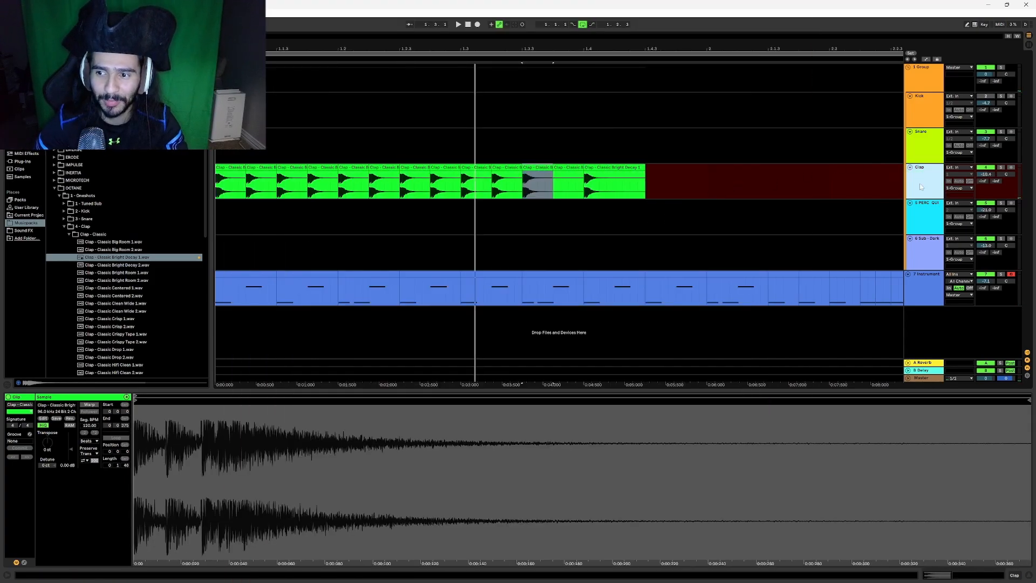
{"action": "key", "text": "ctrl+d"}
{"action": "left_click", "coordinate": [245, 209]}
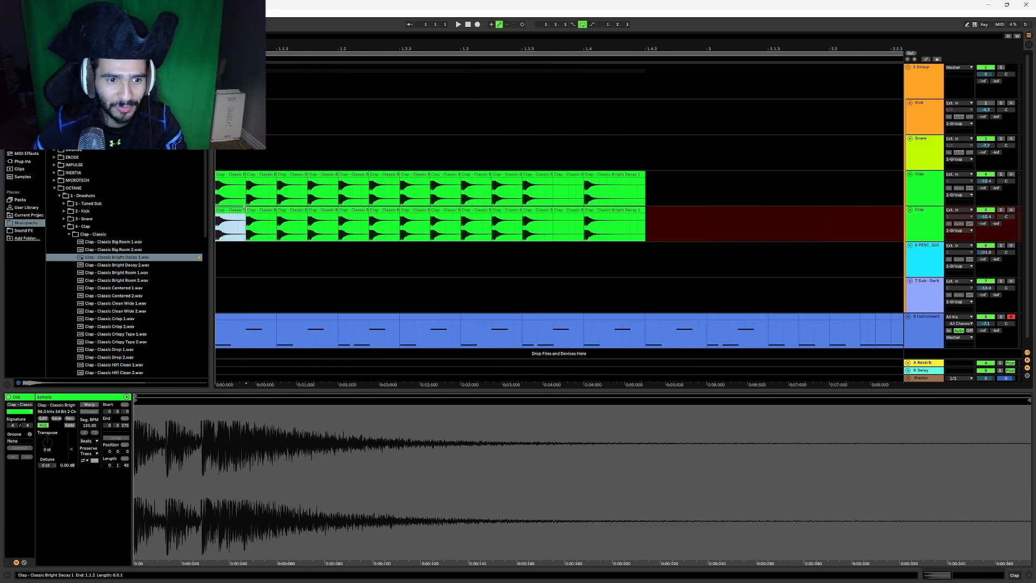
{"action": "left_click", "coordinate": [677, 223]}
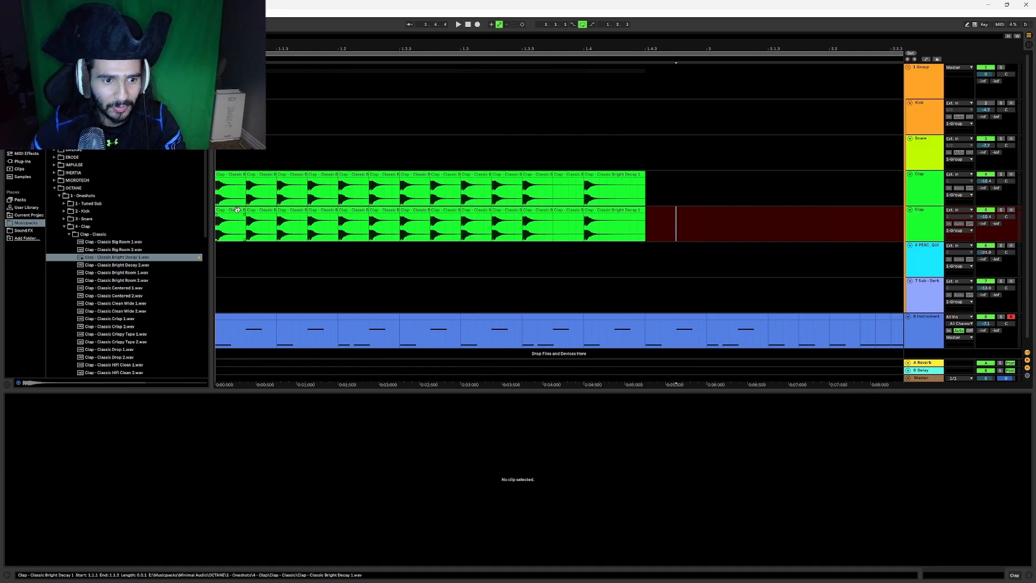
{"action": "left_click", "coordinate": [230, 210]}
{"action": "left_click", "coordinate": [670, 220], "text": "shift"}
{"action": "key", "text": "Delete"}
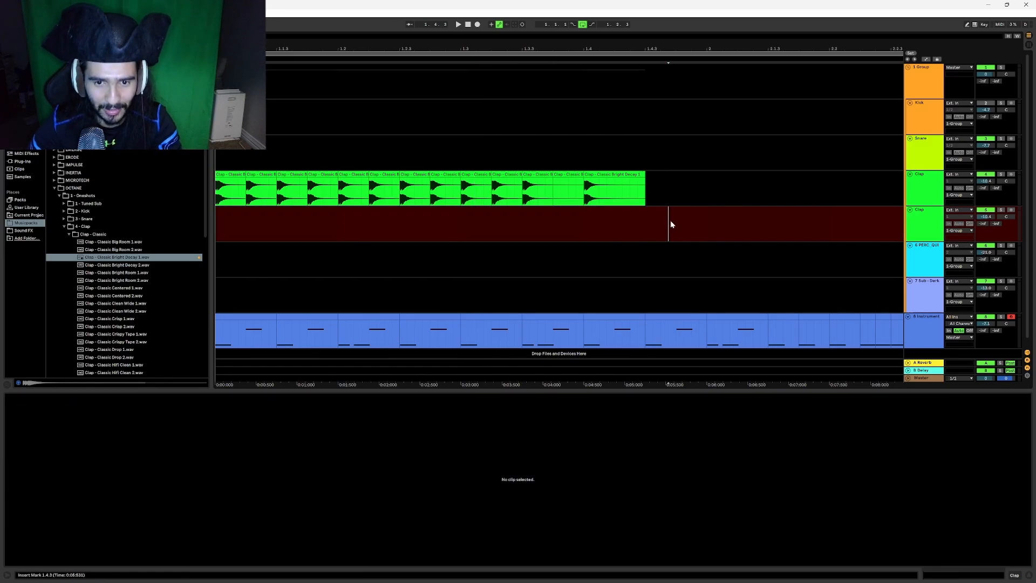
- Place Clap - Classic Crisp 1.wav at 1.1.1 on the empty Clap track and repeat it every sixteenth note along the track
{"action": "left_click", "coordinate": [107, 319]}
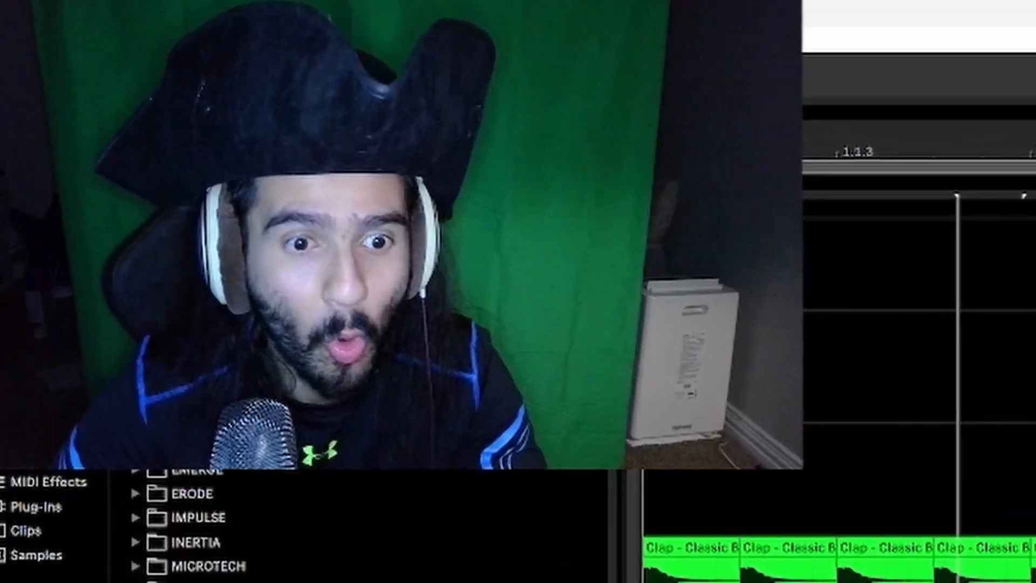
{"action": "left_click_drag", "start_coordinate": [107, 321], "coordinate": [230, 212]}
{"action": "left_click", "coordinate": [255, 221]}
{"action": "key", "text": "ctrl+d"}
{"action": "key", "text": "ctrl+d"}
{"action": "key", "text": "ctrl+d"}
{"action": "key", "text": "ctrl+d"}
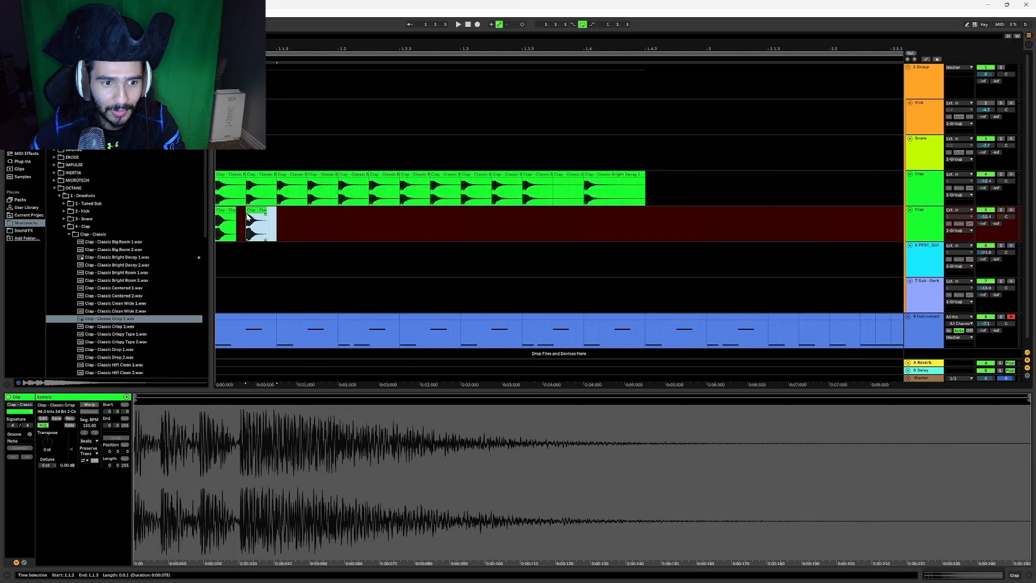
{"action": "key", "text": "ctrl+d"}
{"action": "key", "text": "ctrl+d"}
{"action": "key", "text": "ctrl+d"}
{"action": "key", "text": "ctrl+d"}
{"action": "left_click", "coordinate": [821, 222]}
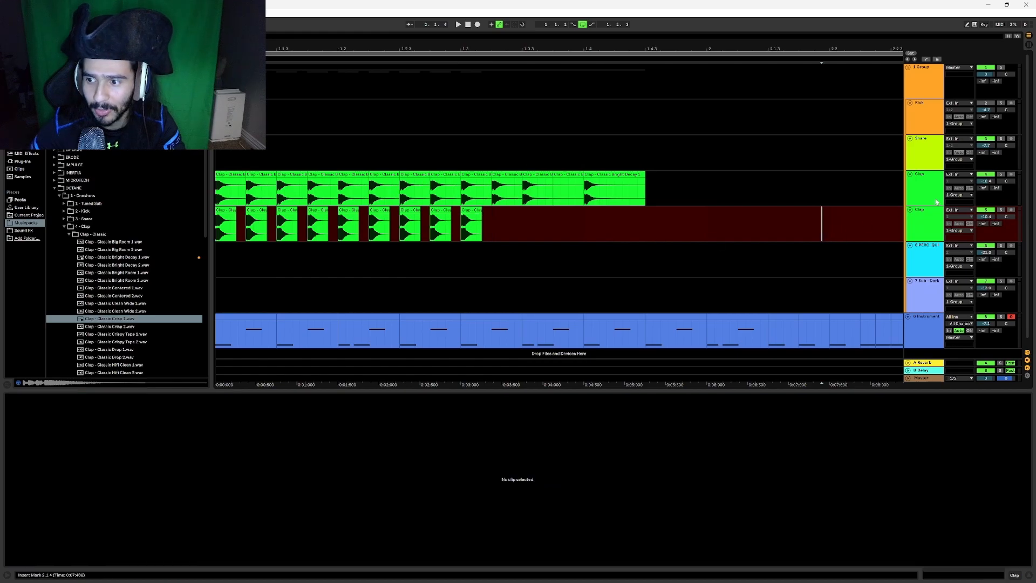
- Group the two Clap tracks as Clap Stack
{"action": "left_click", "coordinate": [235, 175]}
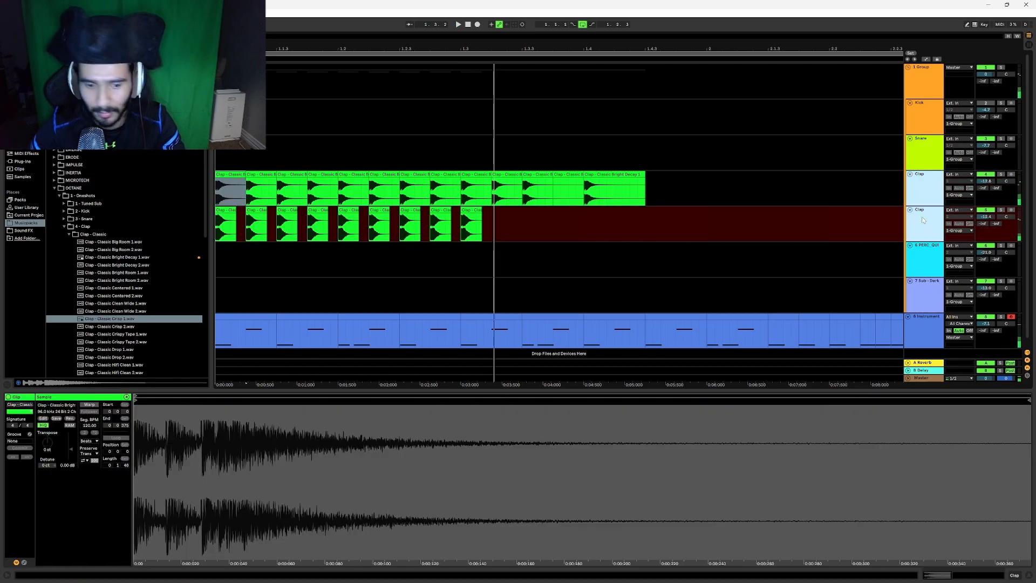
{"action": "key", "text": "ctrl+g"}
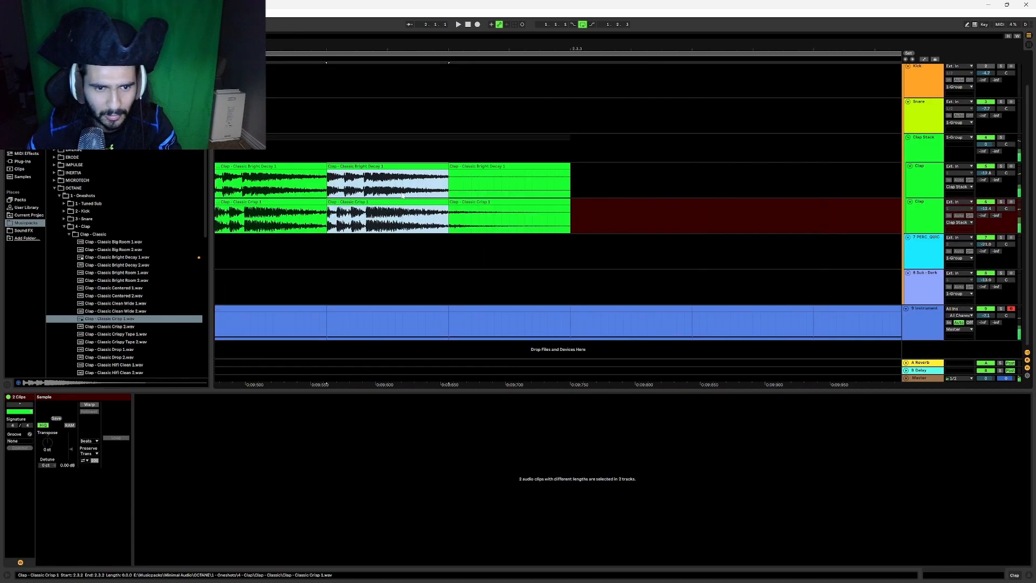
{"action": "left_click", "coordinate": [351, 172]}
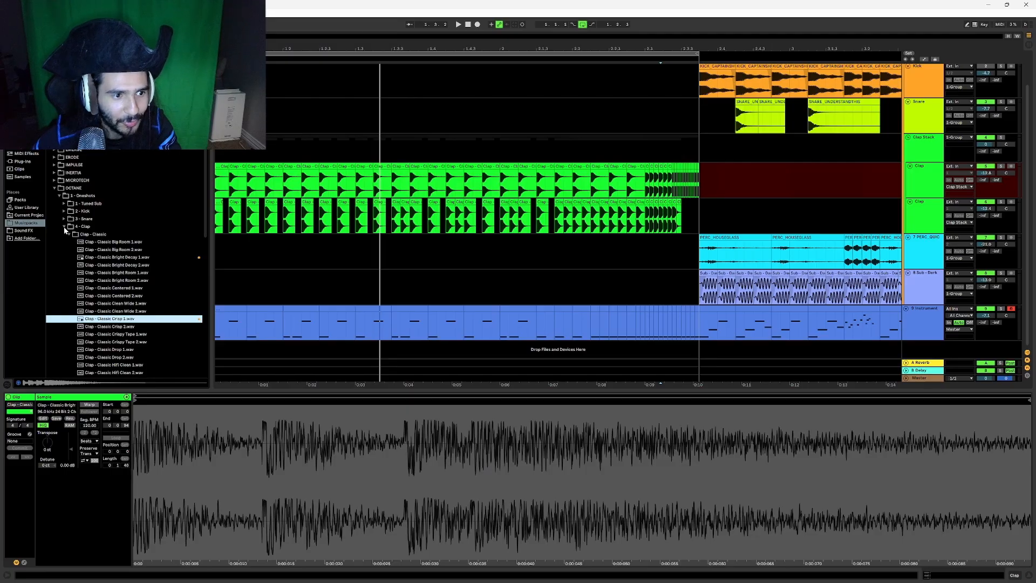
- Place Perc - Clave - Classic Low.wav from the OCTANE classic percussion at 1.1.1 and move it onto a new track of its own
{"action": "left_click", "coordinate": [64, 228]}
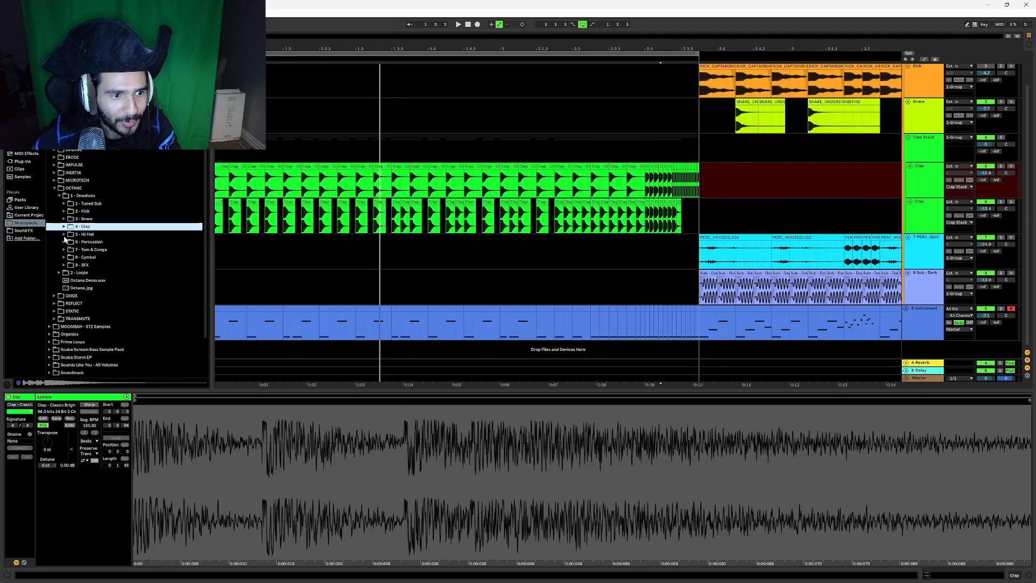
{"action": "left_click", "coordinate": [63, 242]}
{"action": "left_click", "coordinate": [70, 250]}
{"action": "left_click", "coordinate": [90, 265]}
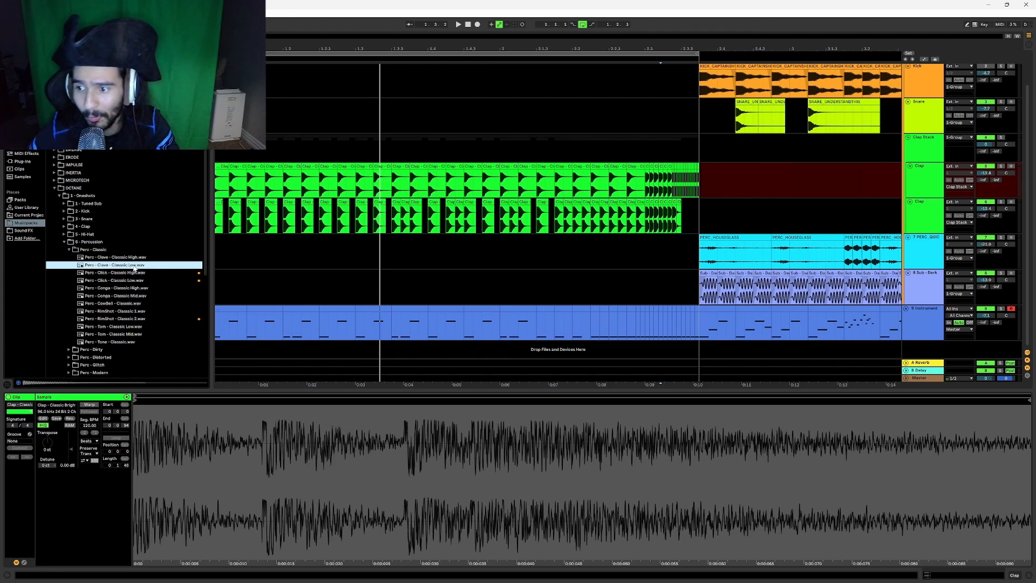
{"action": "left_click", "coordinate": [395, 268]}
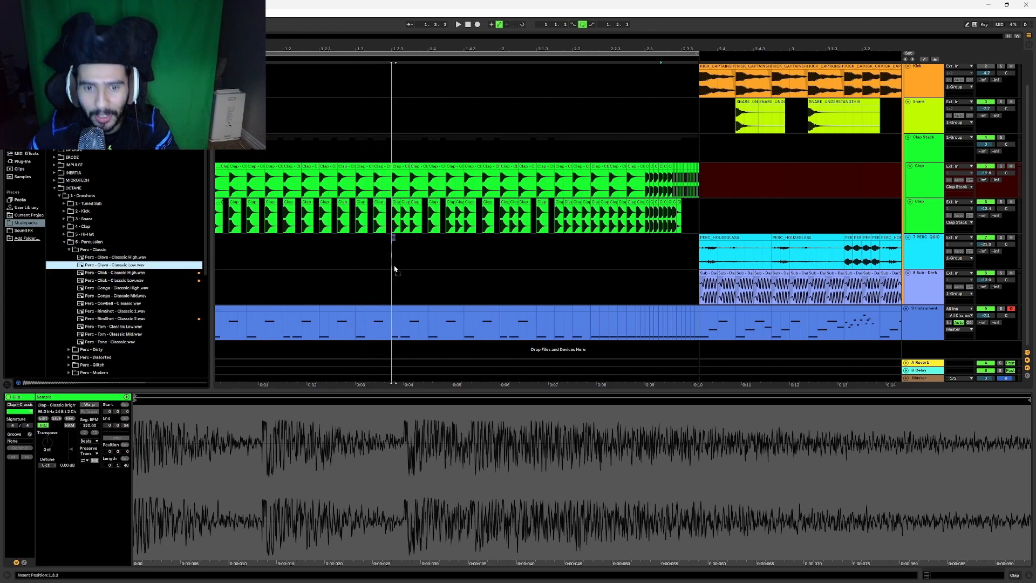
{"action": "left_click_drag", "start_coordinate": [395, 268], "coordinate": [222, 254]}
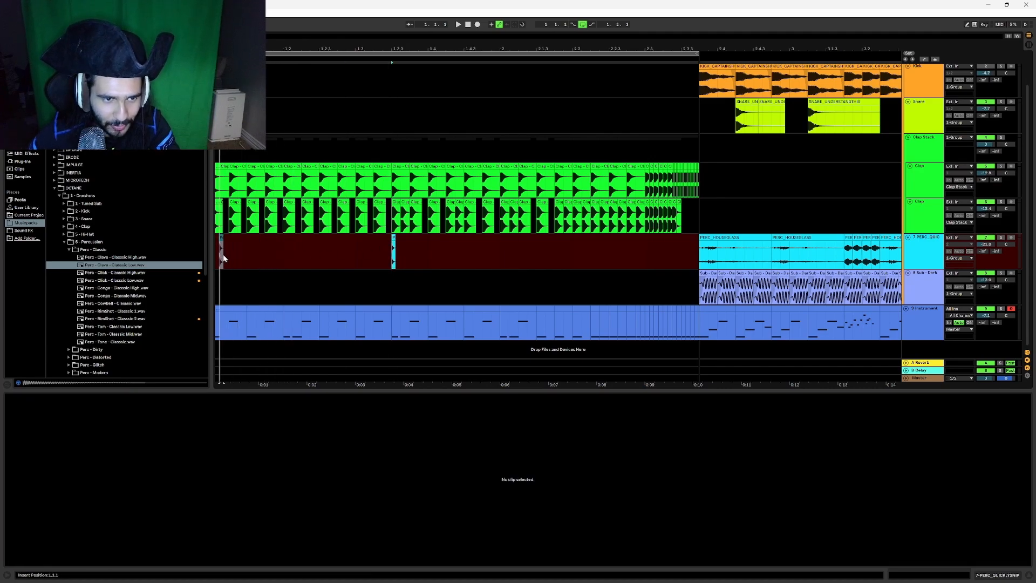
{"action": "key", "text": "plus"}
{"action": "key", "text": "plus"}
{"action": "key", "text": "plus"}
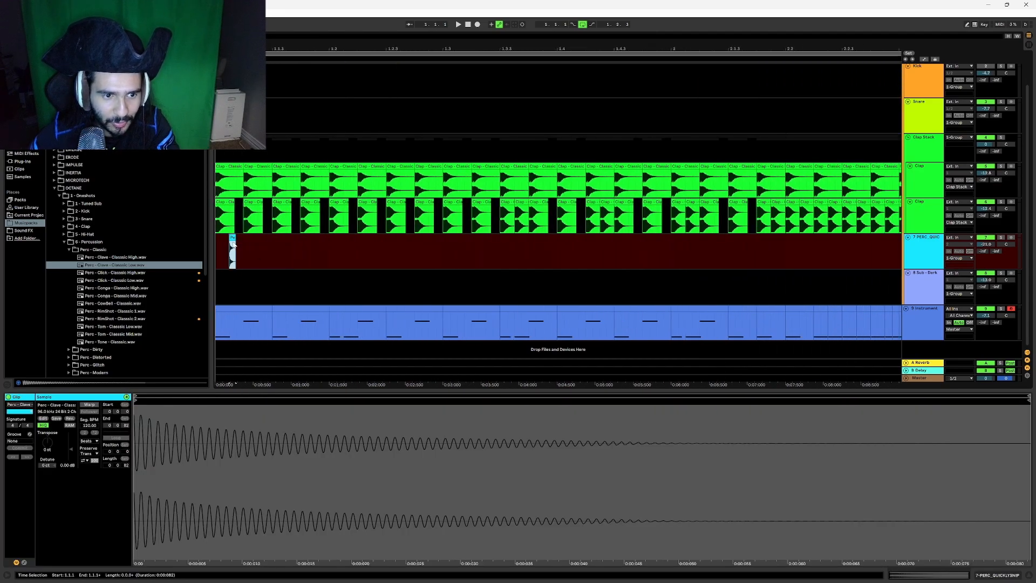
{"action": "left_click_drag", "start_coordinate": [231, 239], "coordinate": [232, 350]}
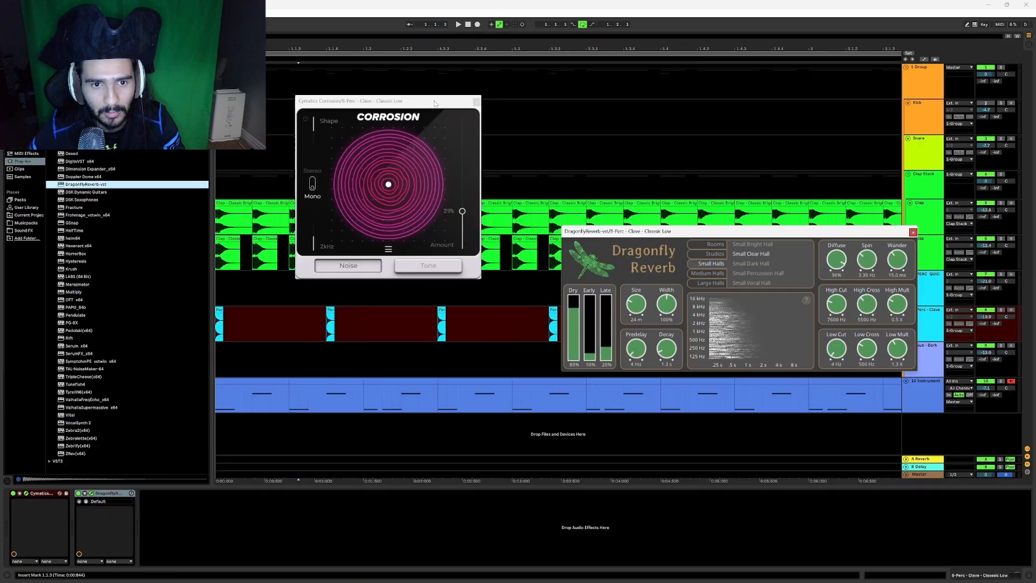
- Solo the clave track and intensify its Corrosion noise, setting the amount to 84% and the frequency to 18 kHz
{"action": "left_click_drag", "start_coordinate": [432, 104], "coordinate": [457, 221]}
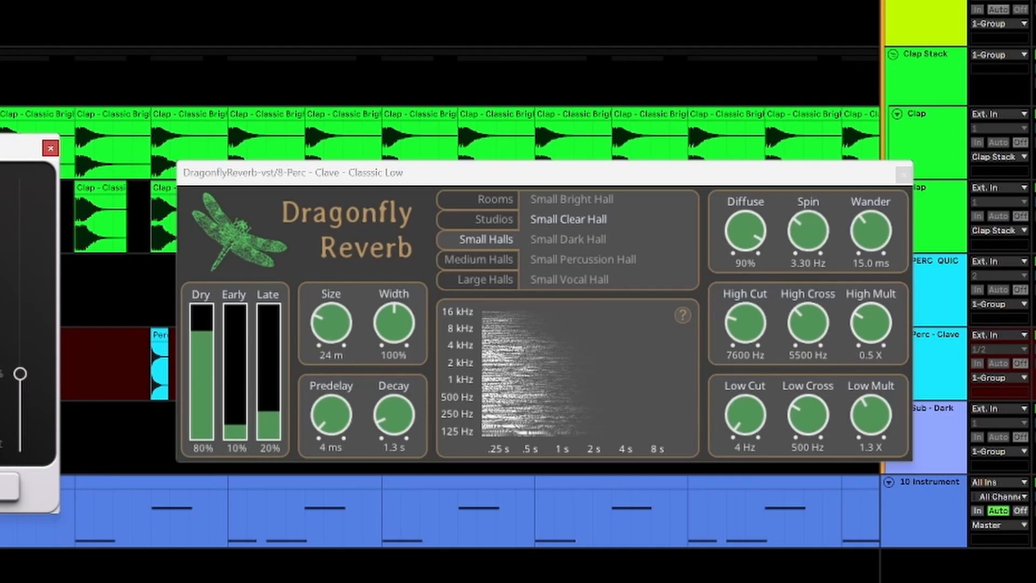
{"action": "left_click_drag", "start_coordinate": [419, 223], "coordinate": [710, 99]}
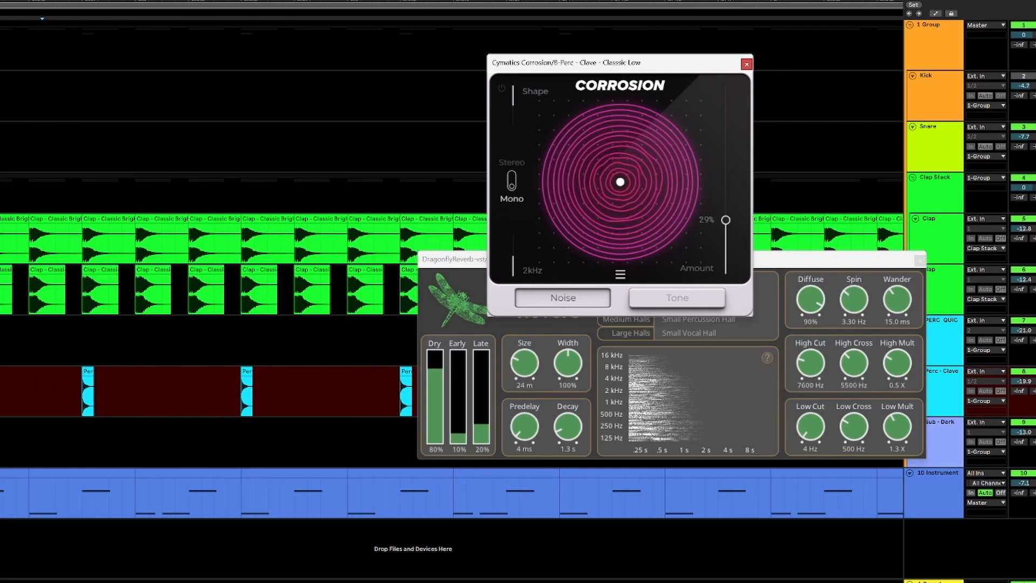
{"action": "key", "text": "s"}
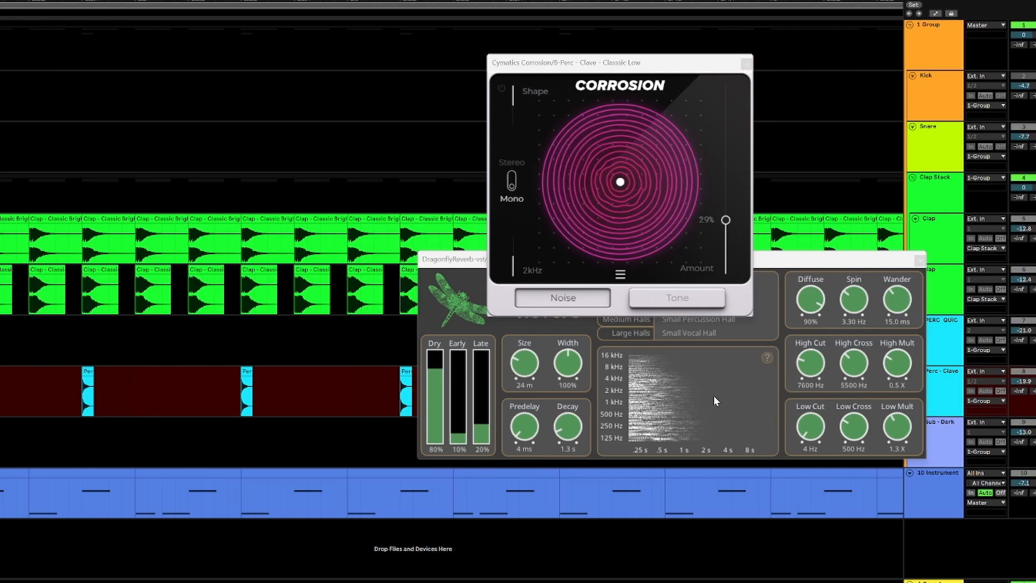
{"action": "key", "text": "space"}
{"action": "left_click_drag", "start_coordinate": [726, 220], "coordinate": [726, 116]}
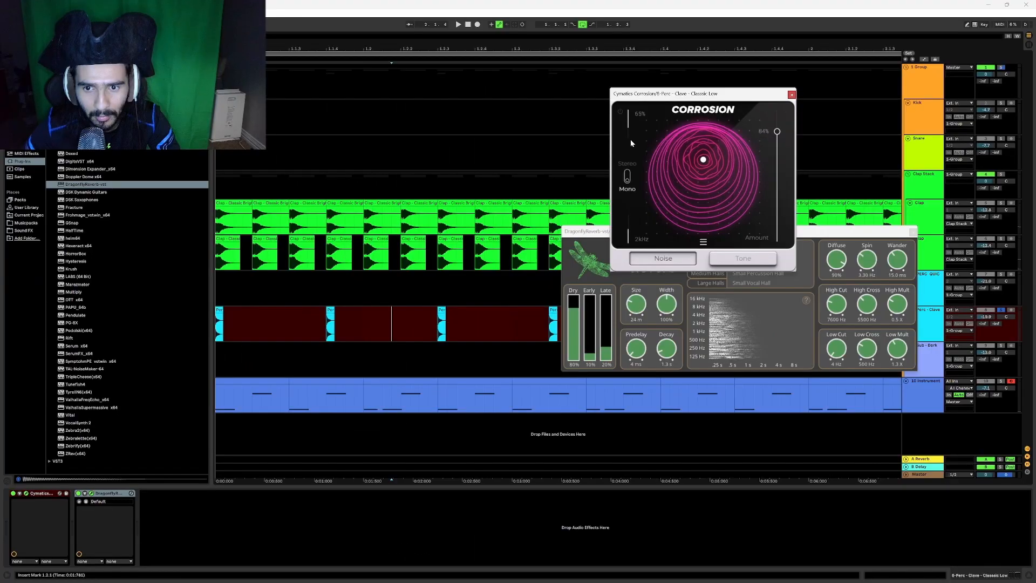
{"action": "mouse_move", "coordinate": [630, 140]}
{"action": "left_mouse_down"}
{"action": "mouse_move", "coordinate": [636, 116]}
{"action": "mouse_move", "coordinate": [640, 172]}
{"action": "mouse_move", "coordinate": [645, 151]}
{"action": "left_mouse_up"}
{"action": "left_click_drag", "start_coordinate": [719, 145], "coordinate": [758, 146]}
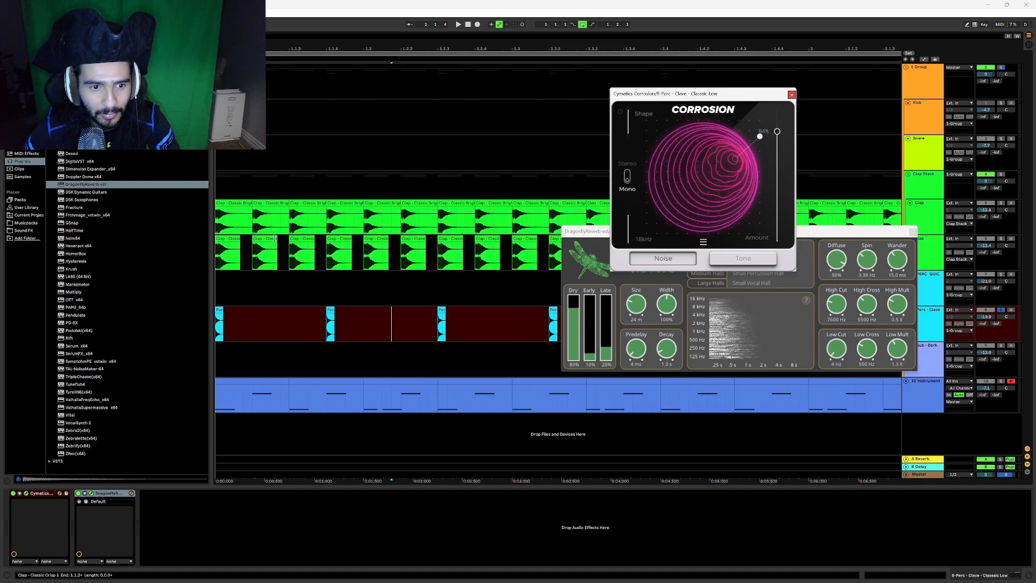
{"action": "key", "text": "space"}
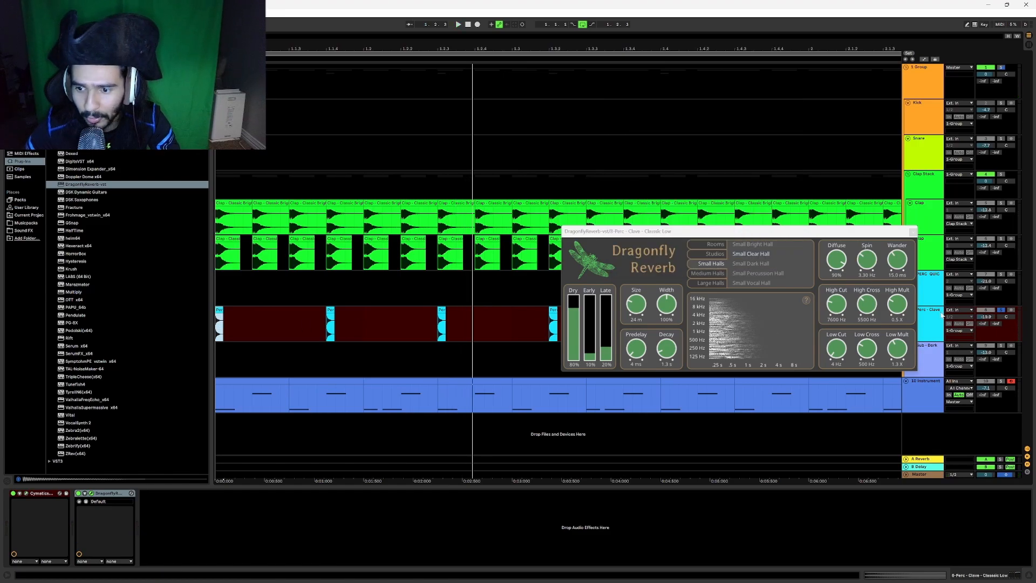
- Set the clave track's Dragonfly Reverb to the Great Hall preset from Large Halls and close the plug-in
{"action": "left_click", "coordinate": [711, 283]}
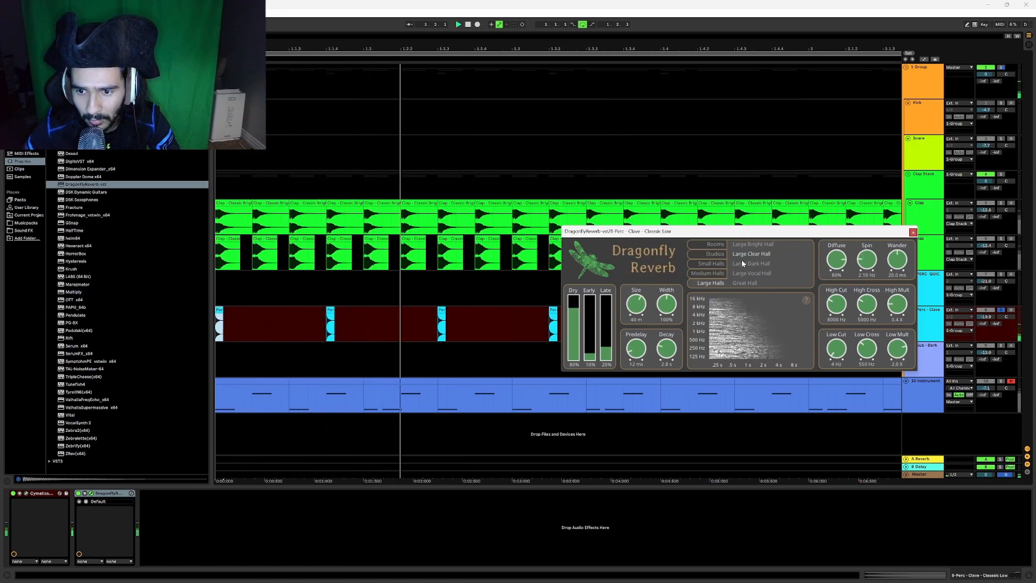
{"action": "left_click", "coordinate": [760, 282]}
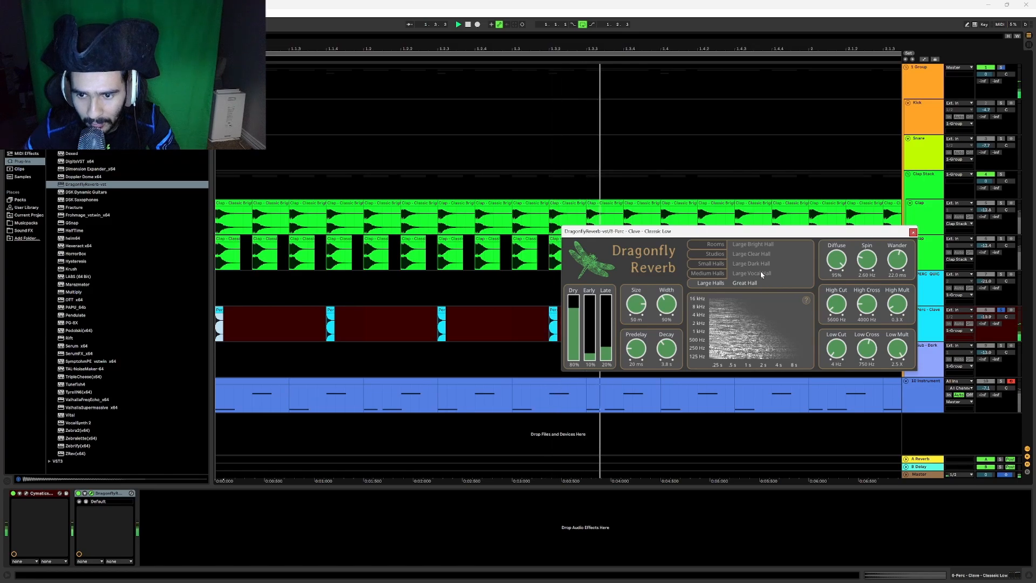
{"action": "left_click", "coordinate": [912, 232]}
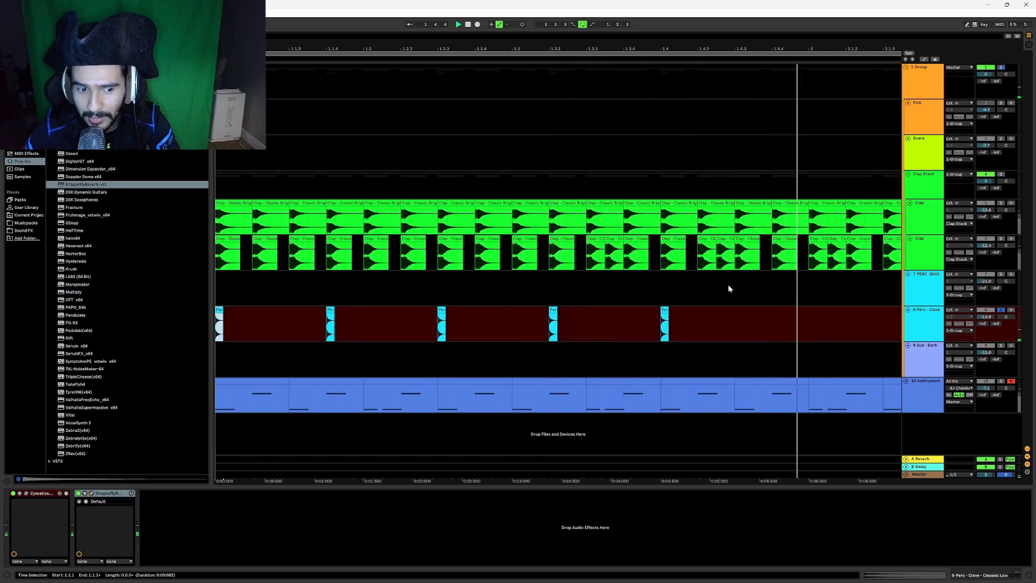
- Add EQ Eight after the clave track's reverb and raise its high shelf by about 6 dB near 4 kHz
{"action": "left_click", "coordinate": [31, 150]}
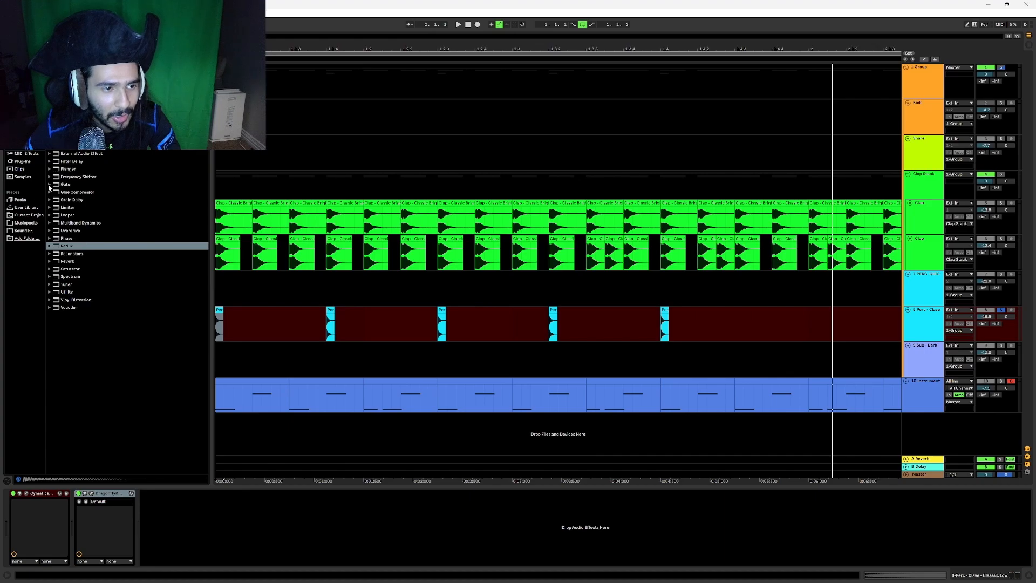
{"action": "left_click_drag", "start_coordinate": [68, 130], "coordinate": [297, 526]}
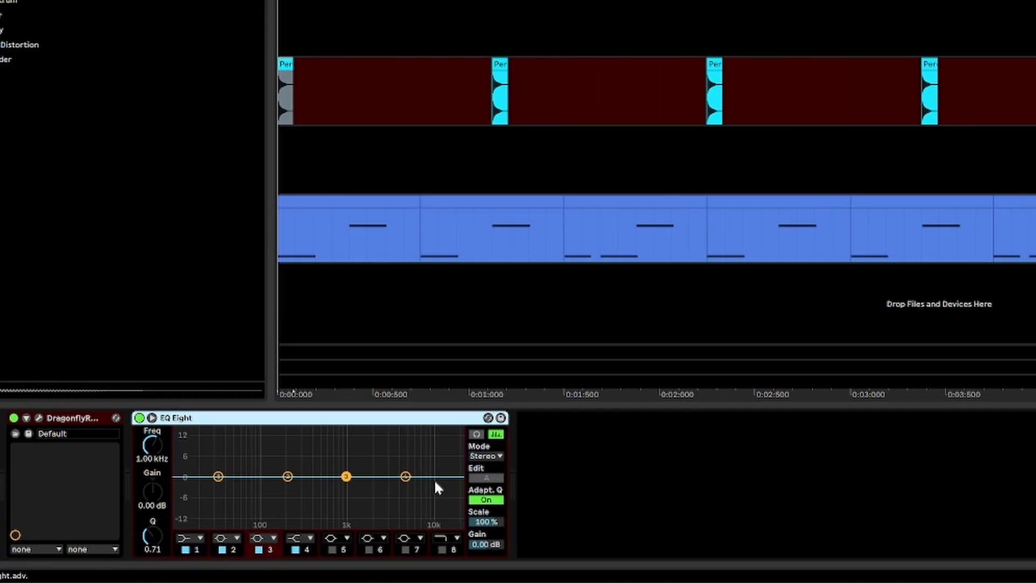
{"action": "left_click_drag", "start_coordinate": [404, 477], "coordinate": [397, 458]}
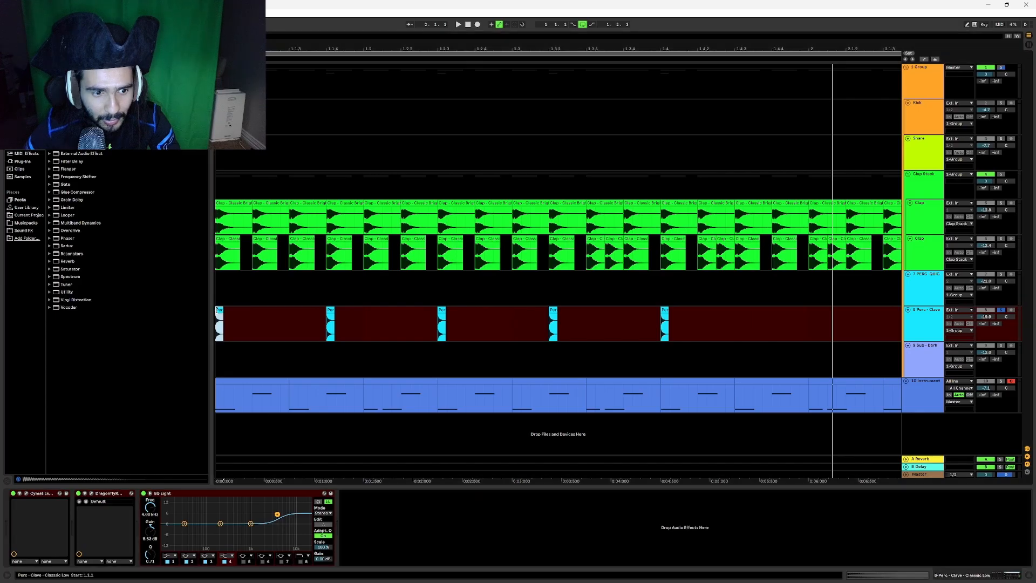
{"action": "key", "text": "space"}
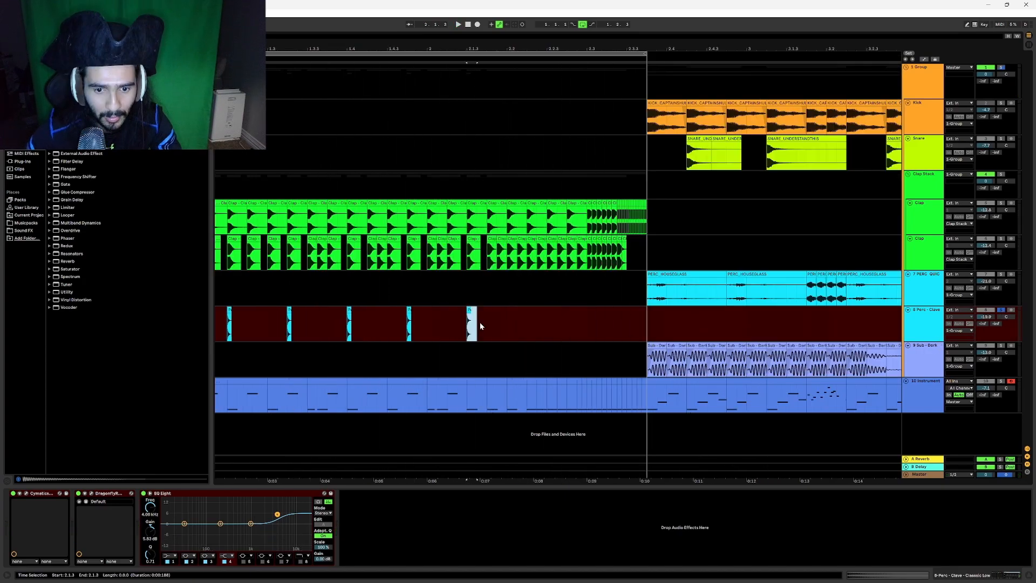
- Duplicate the clave clip at 2.1.3 repeatedly at sixteenth-note spacing up to 2.3.3
{"action": "key", "text": "ctrl+d"}
{"action": "key", "text": "ctrl+d"}
{"action": "key", "text": "ctrl+d"}
{"action": "key", "text": "ctrl+d"}
{"action": "key", "text": "ctrl+d"}
{"action": "key", "text": "ctrl+d"}
{"action": "key", "text": "ctrl+d"}
{"action": "key", "text": "ctrl+d"}
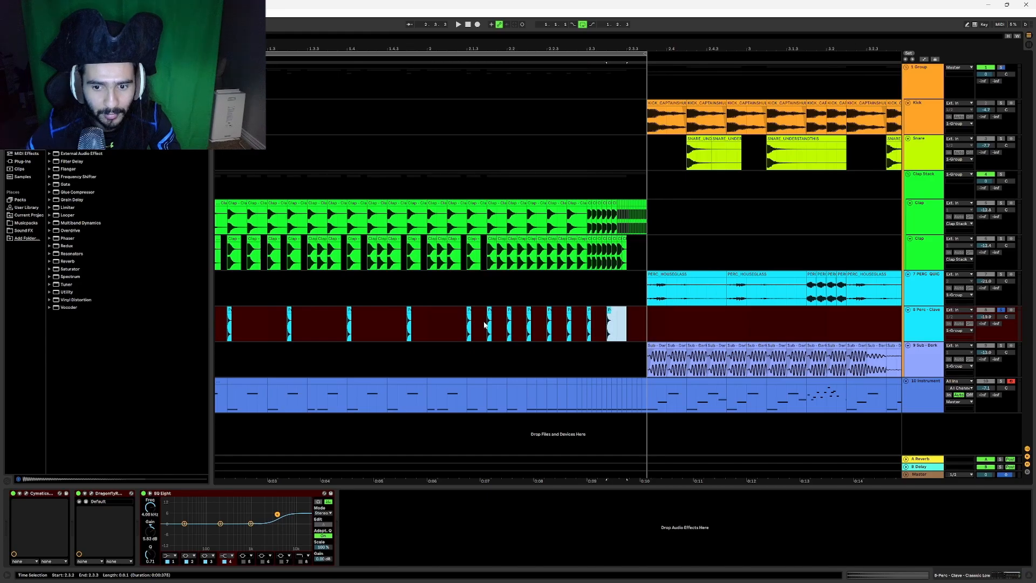
- Consolidate the clave clips from 2.1.3 to 2.3.4 into one clip and set its warp mode to Texture
{"action": "left_click", "coordinate": [469, 311]}
{"action": "left_click", "coordinate": [693, 320], "text": "shift"}
{"action": "right_click", "coordinate": [698, 317]}
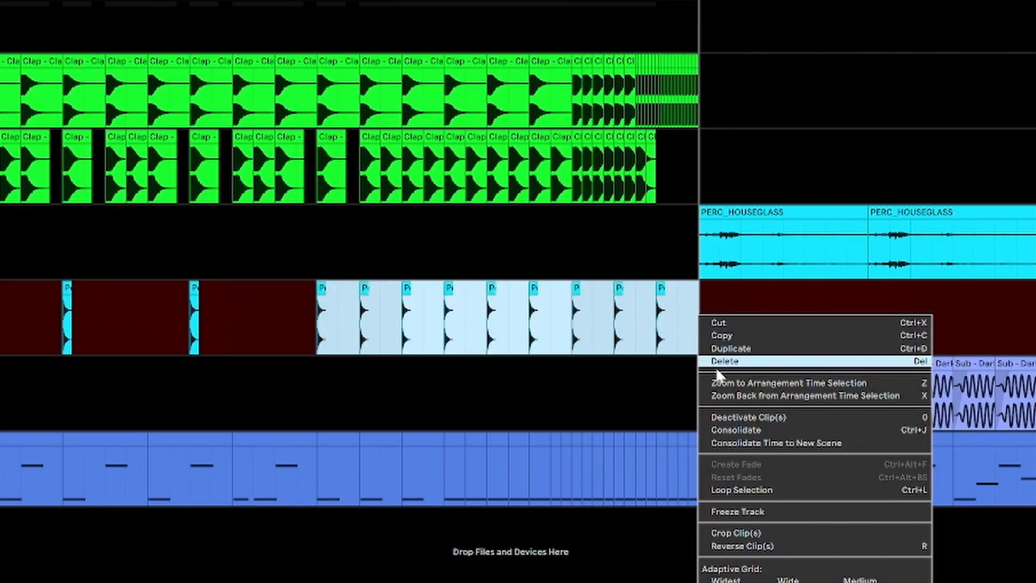
{"action": "left_click", "coordinate": [743, 430]}
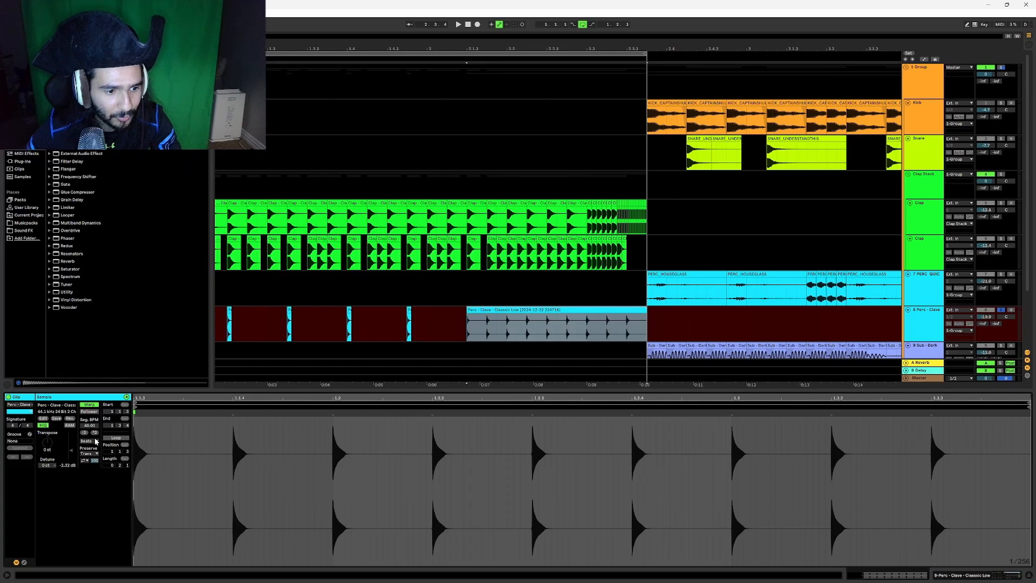
{"action": "left_click", "coordinate": [89, 441]}
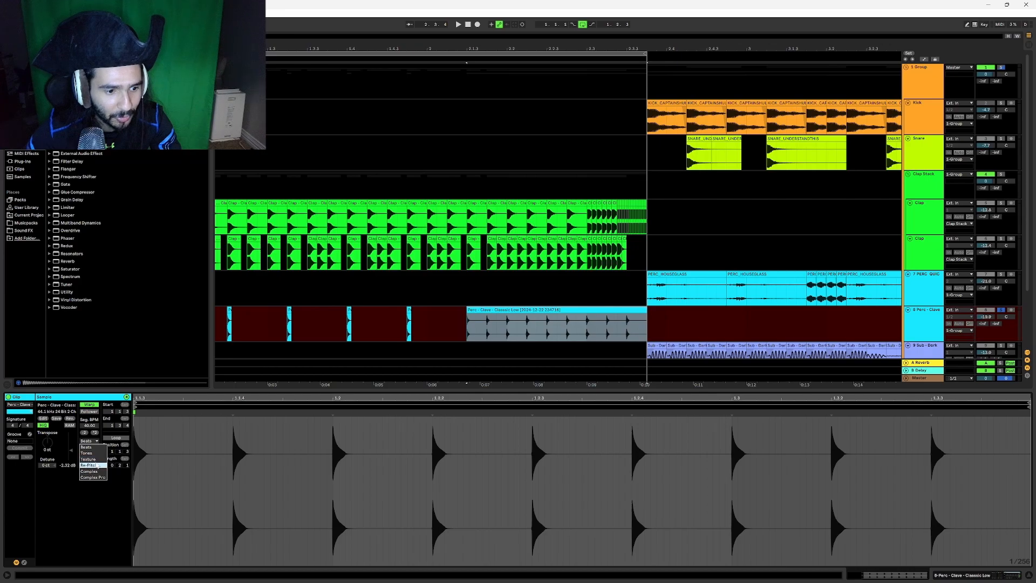
{"action": "left_click", "coordinate": [91, 459]}
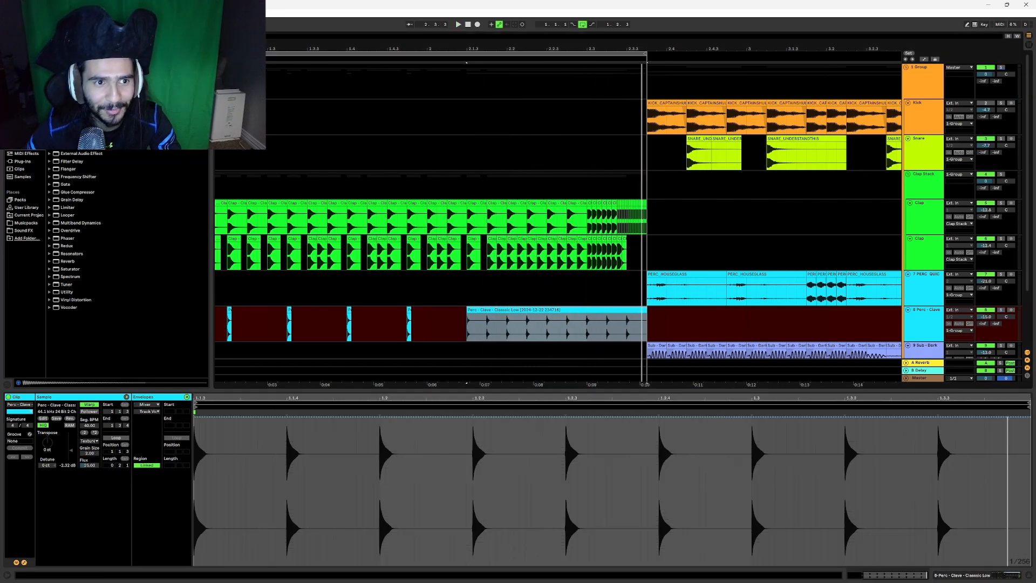
{"action": "key", "text": "minus"}
{"action": "key", "text": "minus"}
{"action": "key", "text": "minus"}
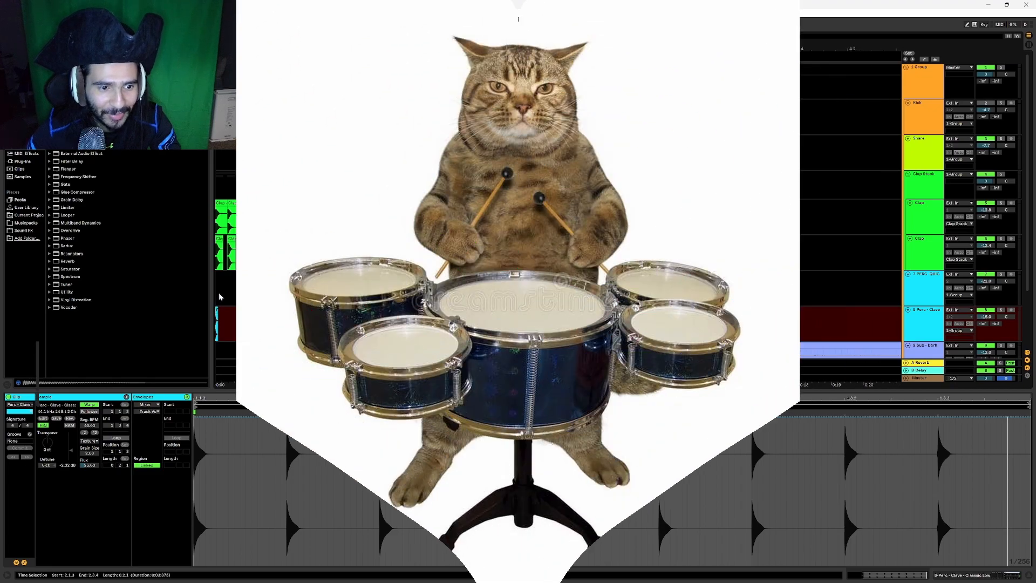
- Listen to the intro, reposition its early clave clips to 1.3.1, 1.3.3 and 1.4.3, and add a clave copy at 2.1.1
{"action": "left_click", "coordinate": [218, 294]}
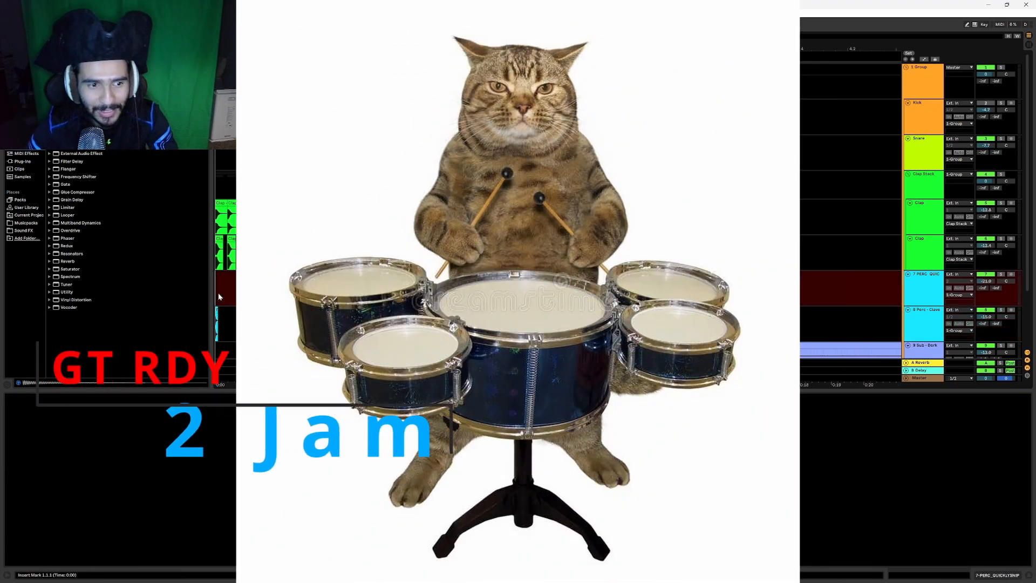
{"action": "key", "text": "space"}
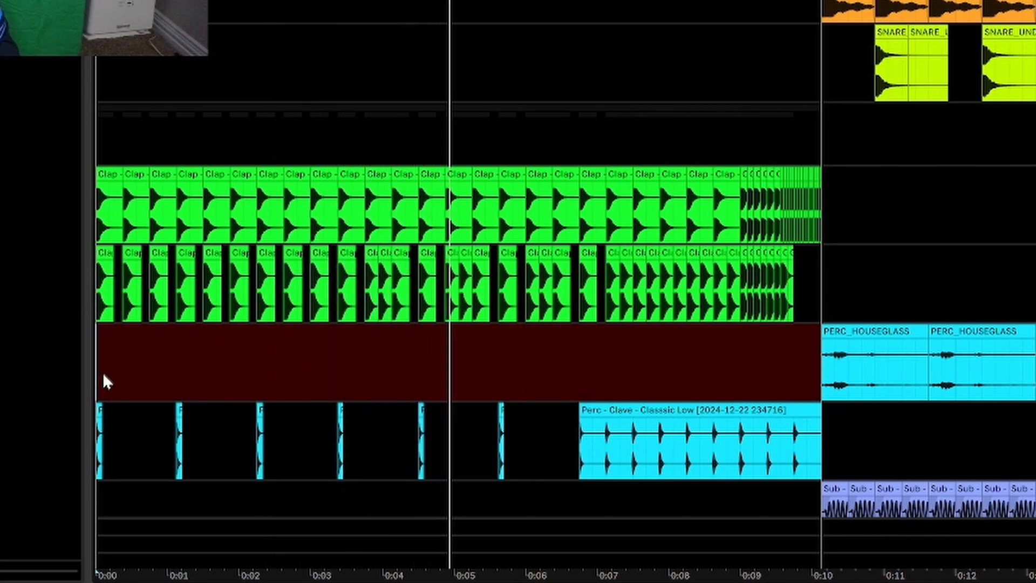
{"action": "scroll", "coordinate": [351, 366], "scroll_direction": "down", "scroll_amount": 5}
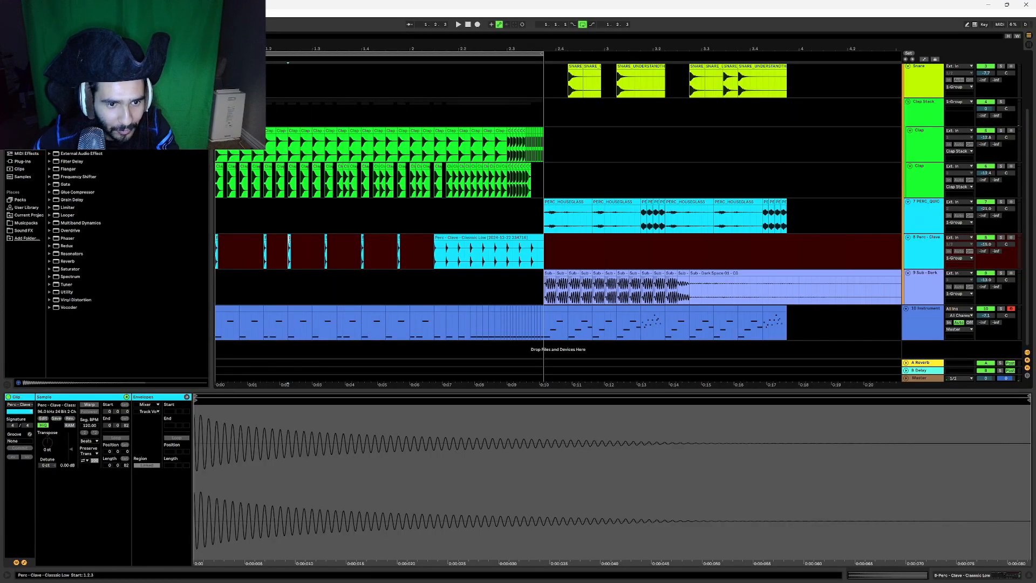
{"action": "left_click", "coordinate": [303, 240]}
{"action": "left_click", "coordinate": [315, 241]}
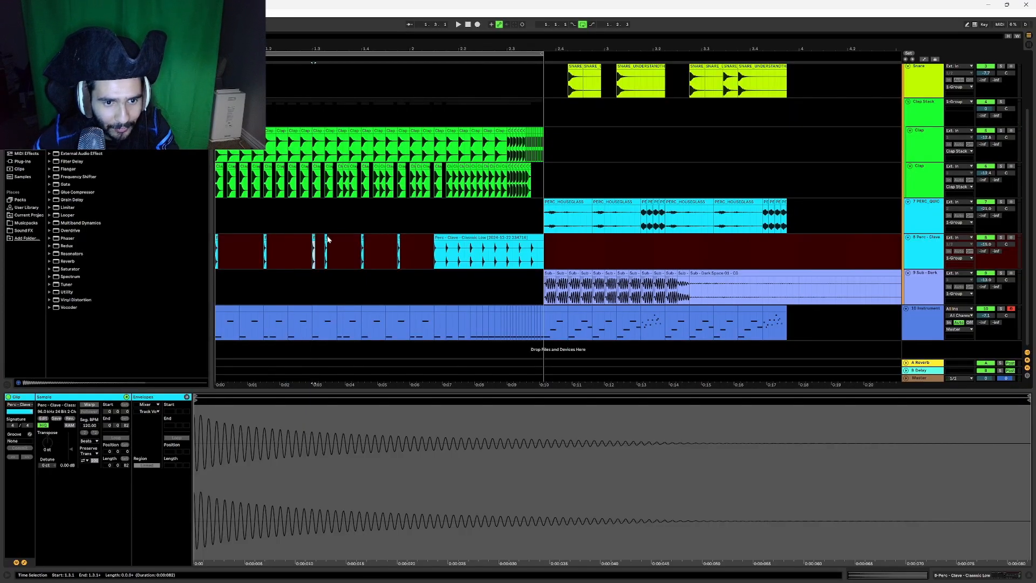
{"action": "left_click_drag", "start_coordinate": [327, 240], "coordinate": [388, 240]}
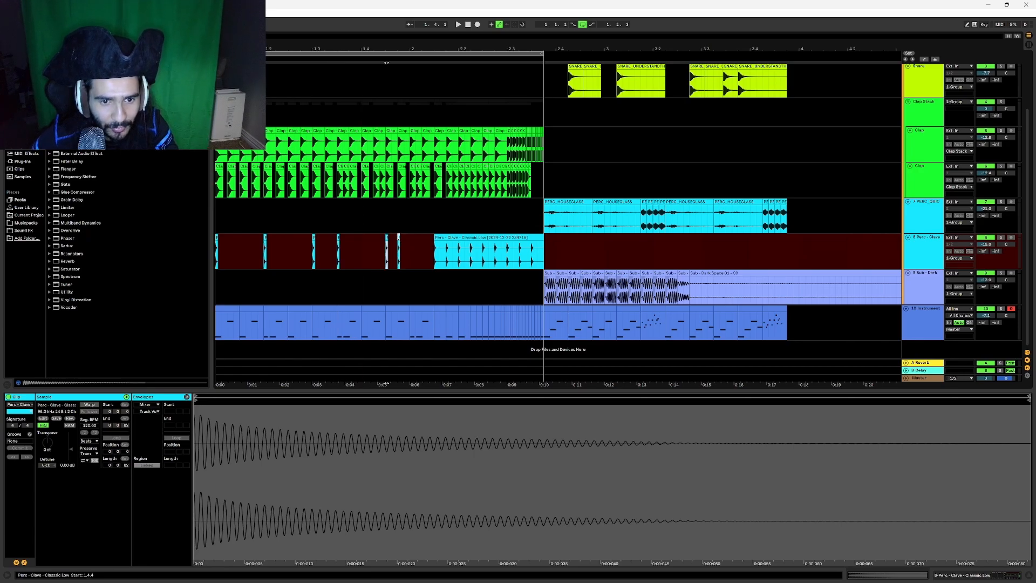
{"action": "left_click", "coordinate": [412, 243]}
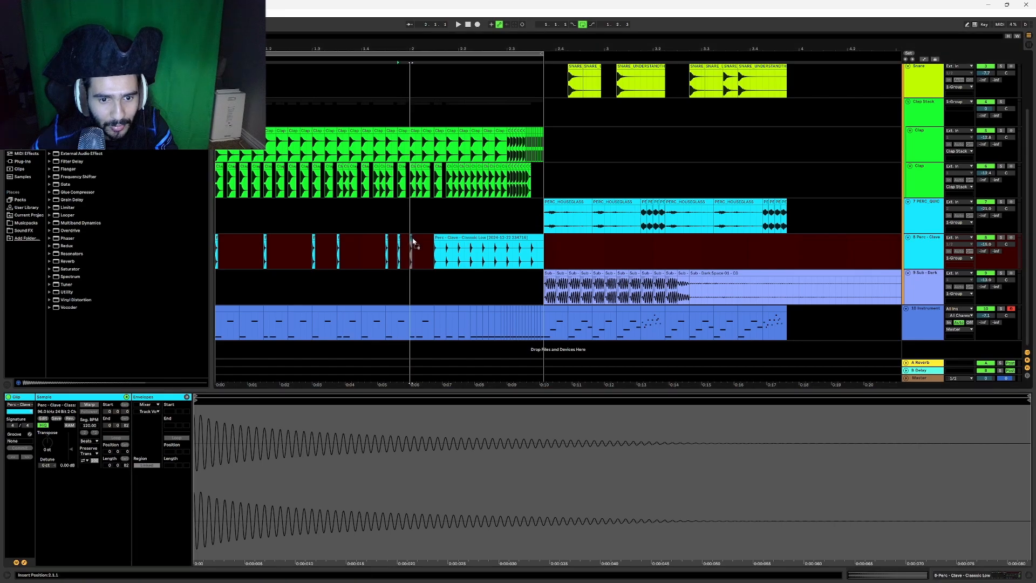
{"action": "key", "text": "Up"}
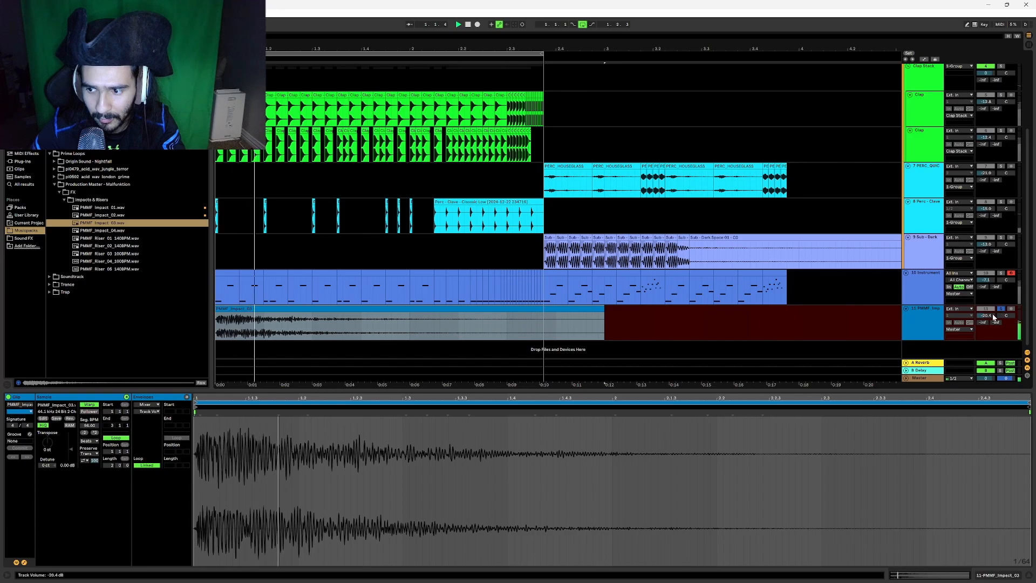
- Set the PMMF_Impact_03 clip's segment BPM to 40 and play the start of the intro with it
{"action": "left_click", "coordinate": [332, 313]}
{"action": "key", "text": "space"}
{"action": "left_click", "coordinate": [267, 308]}
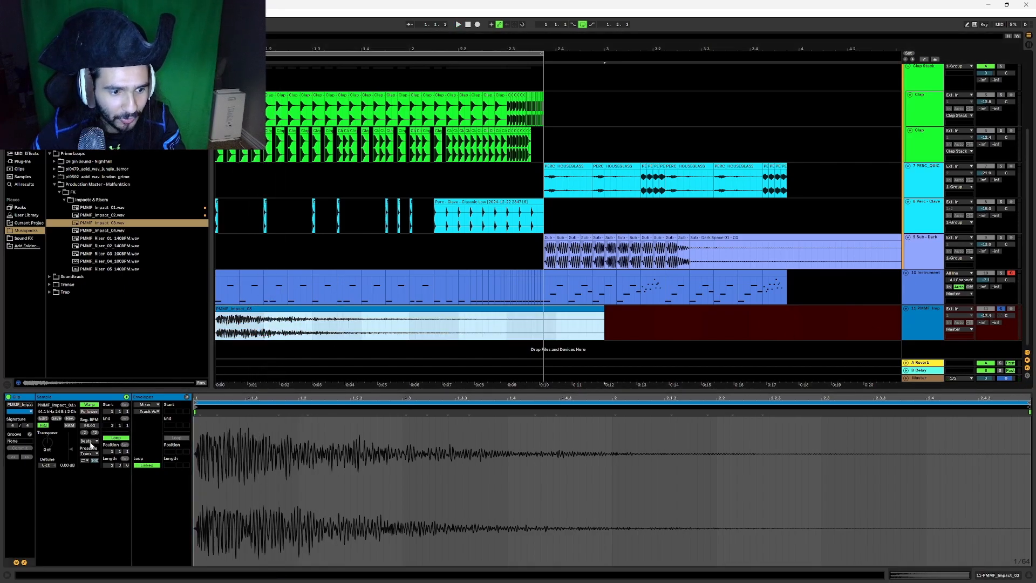
{"action": "left_click", "coordinate": [90, 412]}
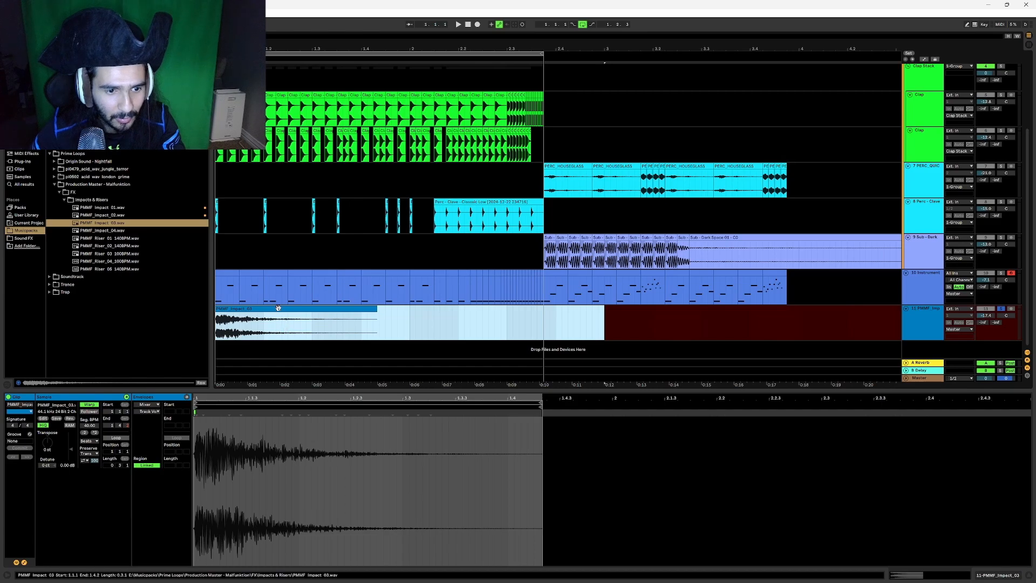
{"action": "key", "text": "space"}
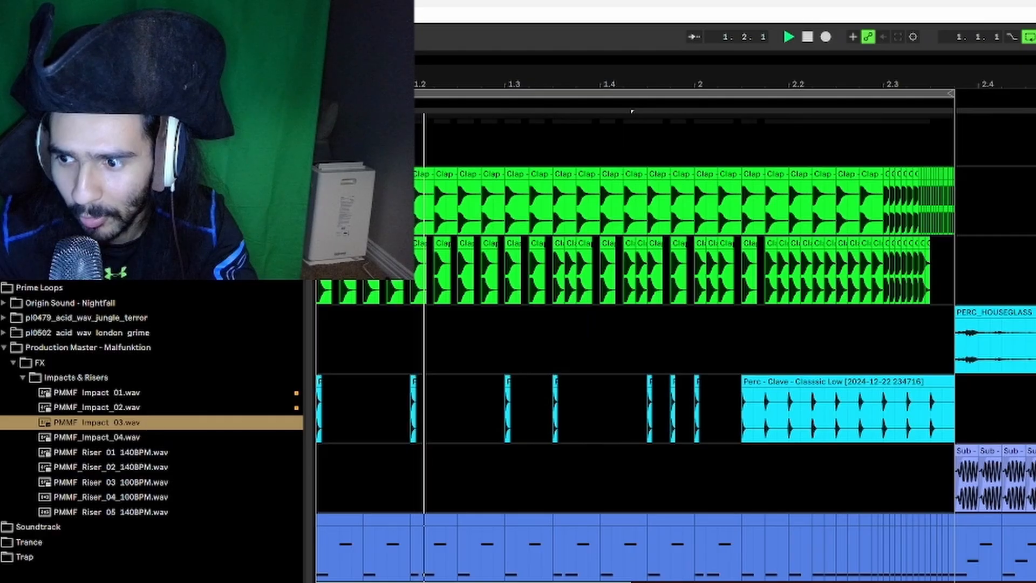
{"action": "key", "text": "space"}
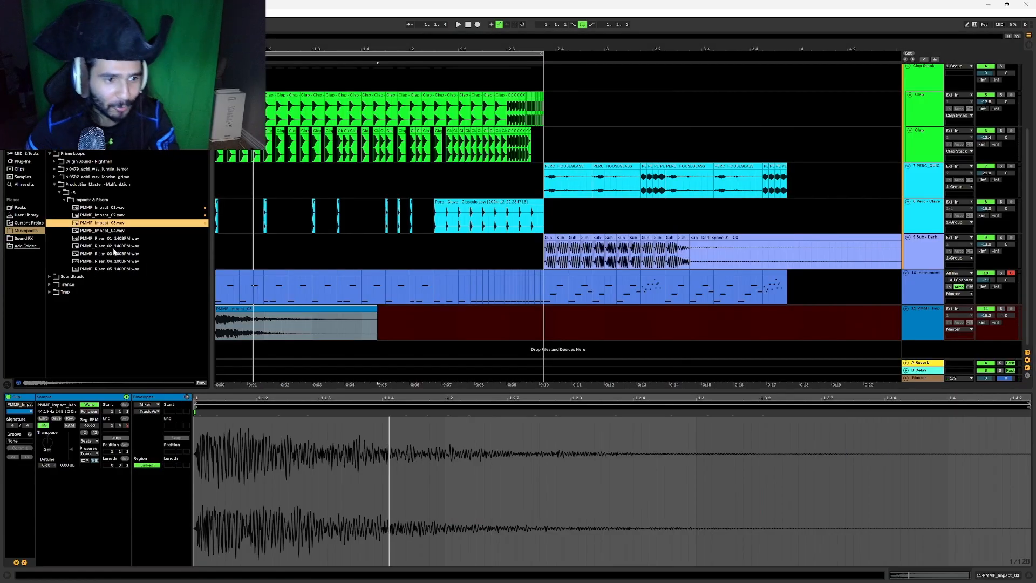
- Add PMMF_Riser_03_100BPM to the impact track, stretched from 2.1.1 to 2.3.4 in Texture warp mode, and play the intro
{"action": "left_click_drag", "start_coordinate": [115, 251], "coordinate": [485, 310]}
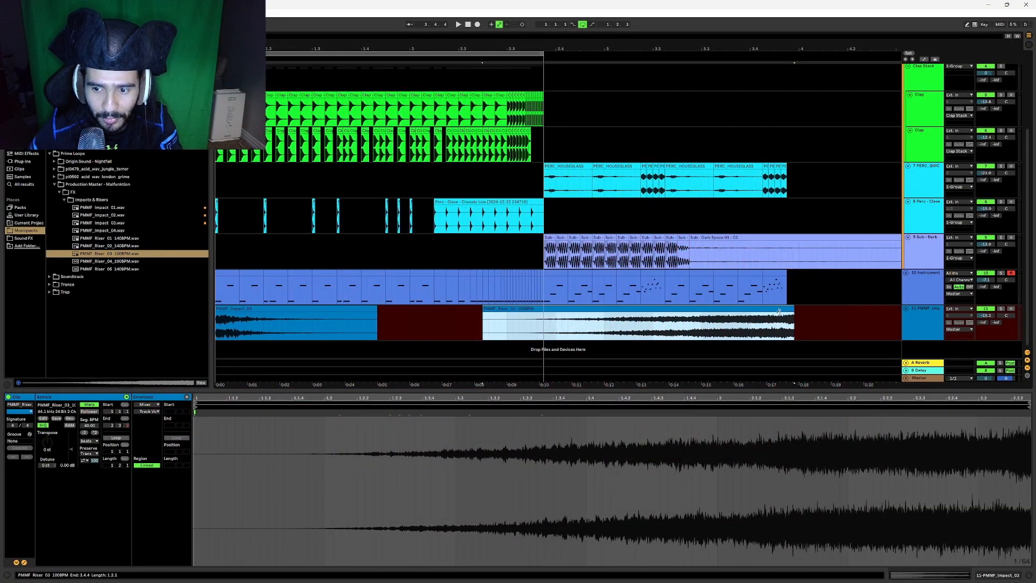
{"action": "left_click_drag", "start_coordinate": [779, 312], "coordinate": [526, 321]}
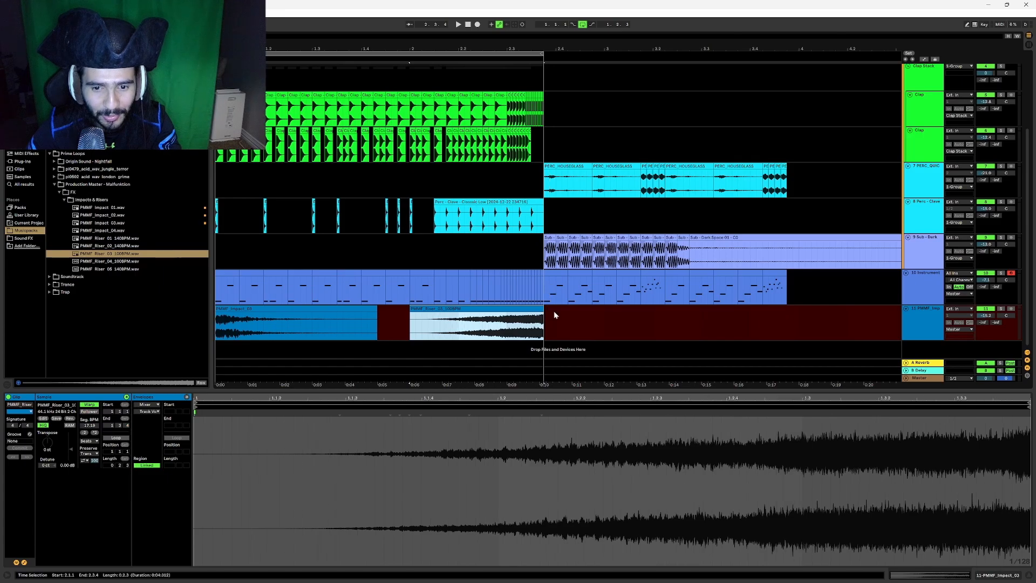
{"action": "left_click_drag", "start_coordinate": [414, 317], "coordinate": [604, 322]}
{"action": "left_click", "coordinate": [605, 322]}
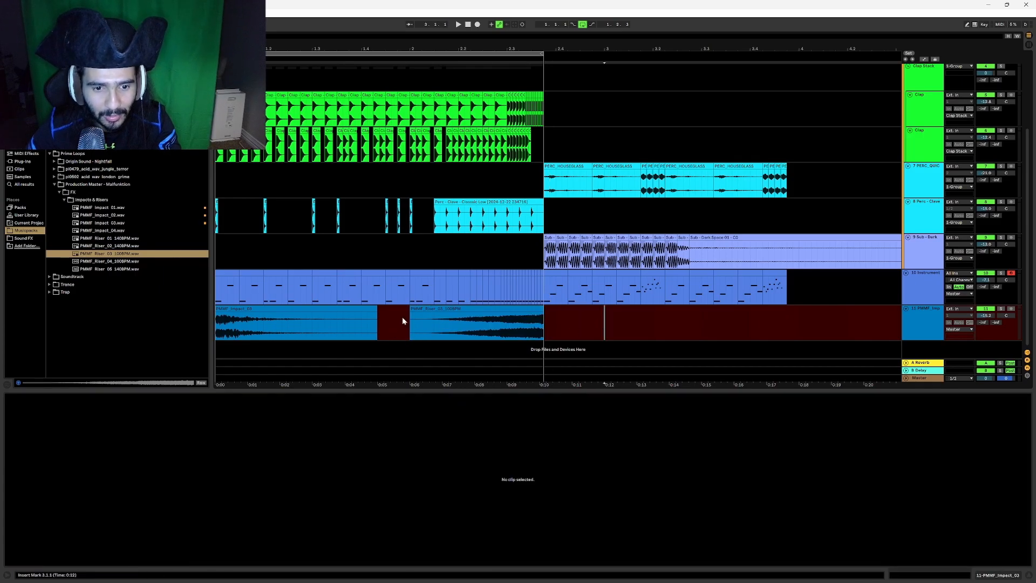
{"action": "left_click", "coordinate": [411, 316]}
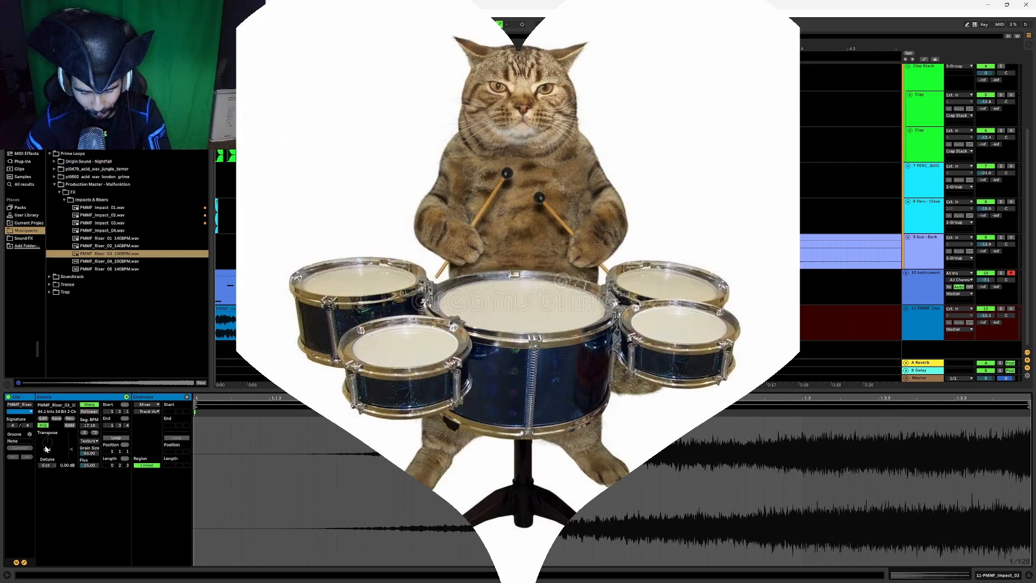
{"action": "left_click", "coordinate": [218, 225]}
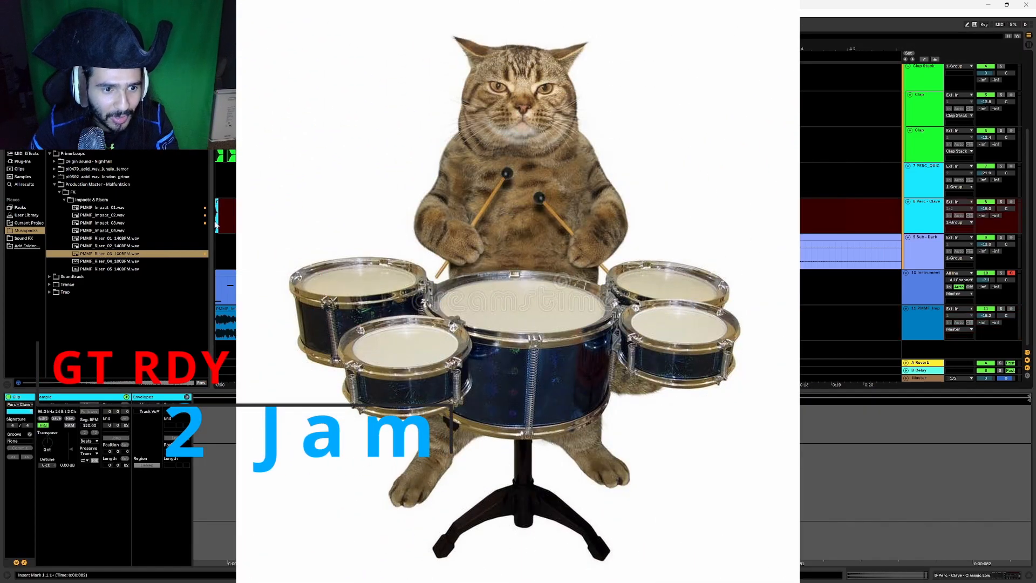
{"action": "left_click", "coordinate": [216, 223]}
{"action": "key", "text": "space"}
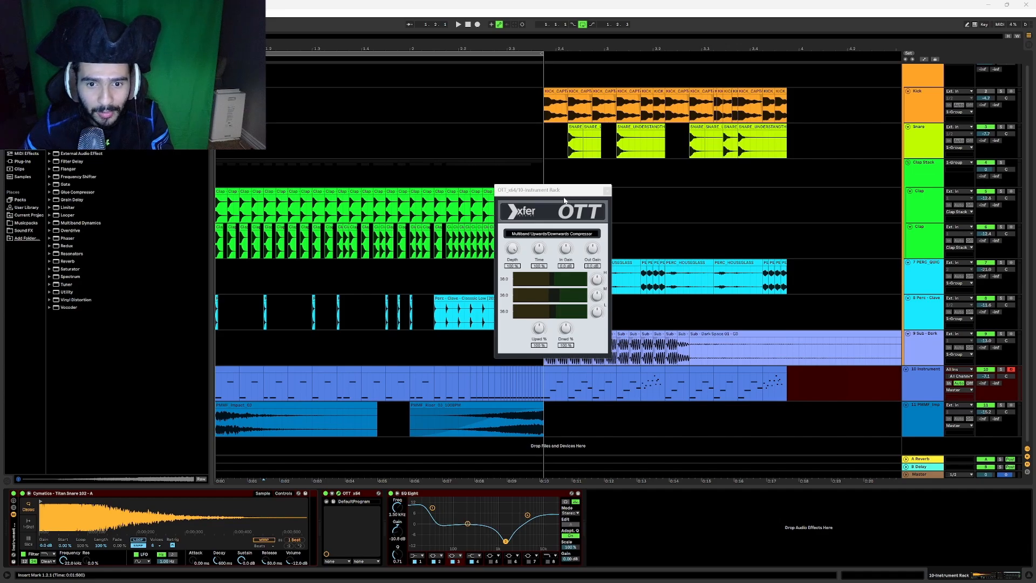
- Audition the soloed instrument track with OTT, set its volume to -2.8 dB and close the plug-in window
{"action": "left_click_drag", "start_coordinate": [564, 200], "coordinate": [609, 220]}
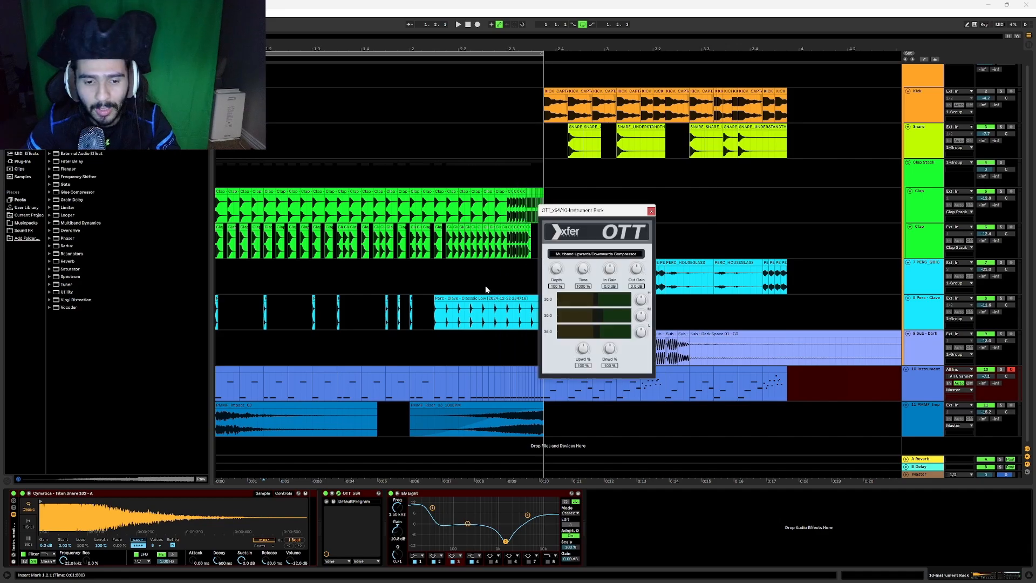
{"action": "left_click", "coordinate": [1002, 372]}
{"action": "left_click", "coordinate": [263, 378]}
{"action": "key", "text": "space"}
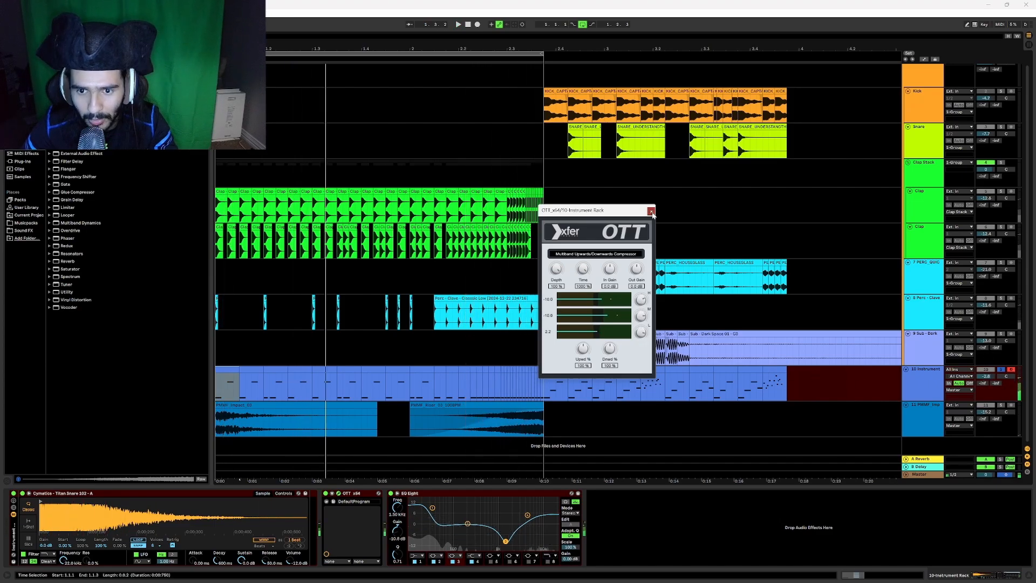
{"action": "left_click", "coordinate": [651, 211]}
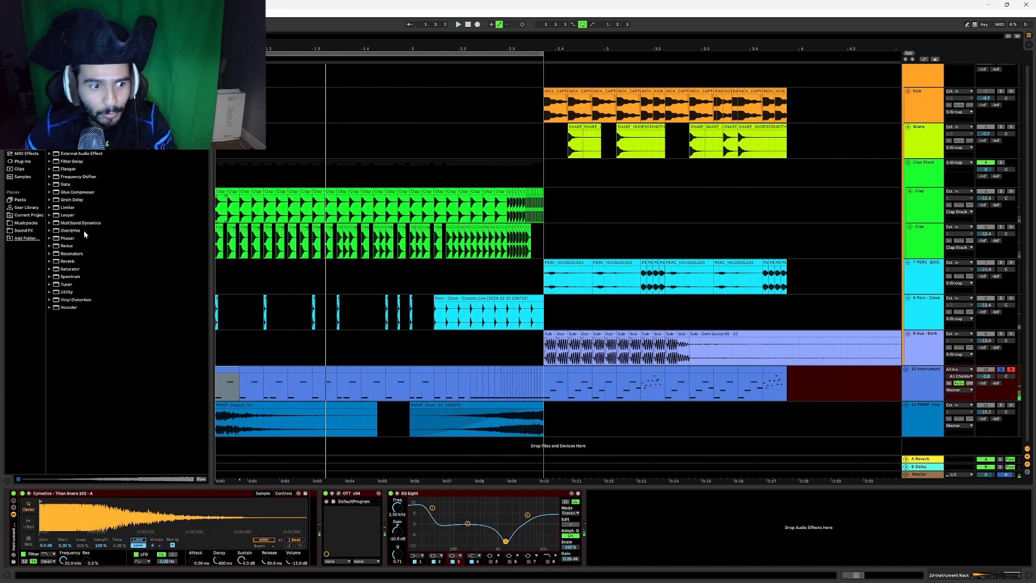
- Add the PMMF_Bass_One_Shot_22_F sample on a new audio track and position its clips in the gap after the intro
{"action": "left_click", "coordinate": [23, 160]}
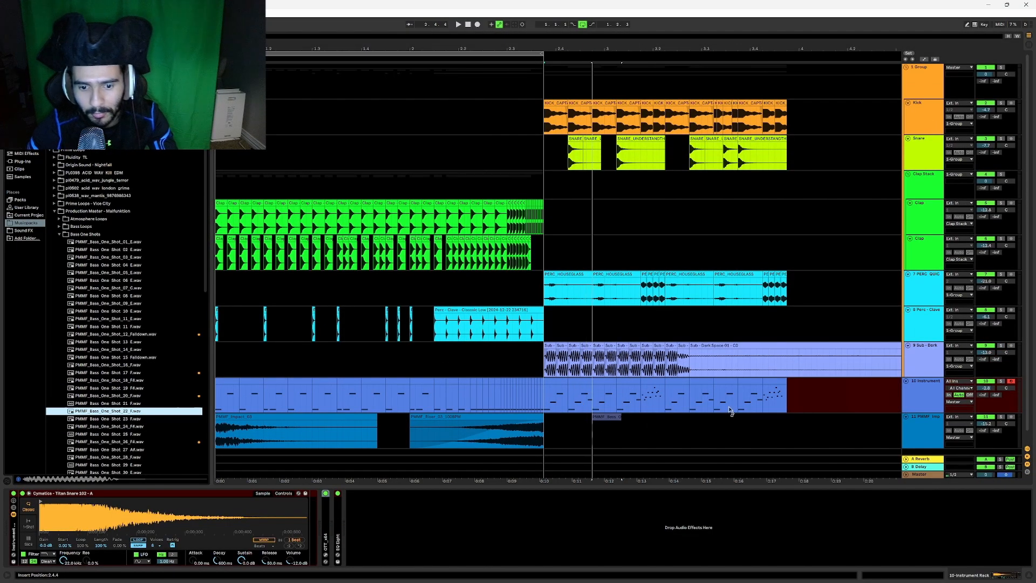
{"action": "left_click_drag", "start_coordinate": [730, 411], "coordinate": [779, 455]}
{"action": "left_click_drag", "start_coordinate": [399, 330], "coordinate": [400, 329]}
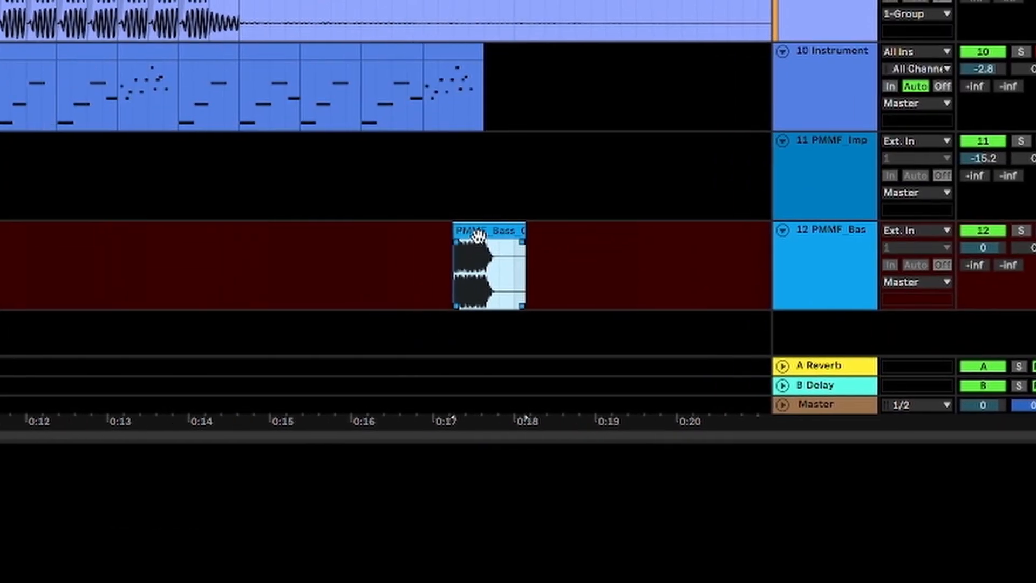
{"action": "left_click_drag", "start_coordinate": [420, 234], "coordinate": [425, 310]}
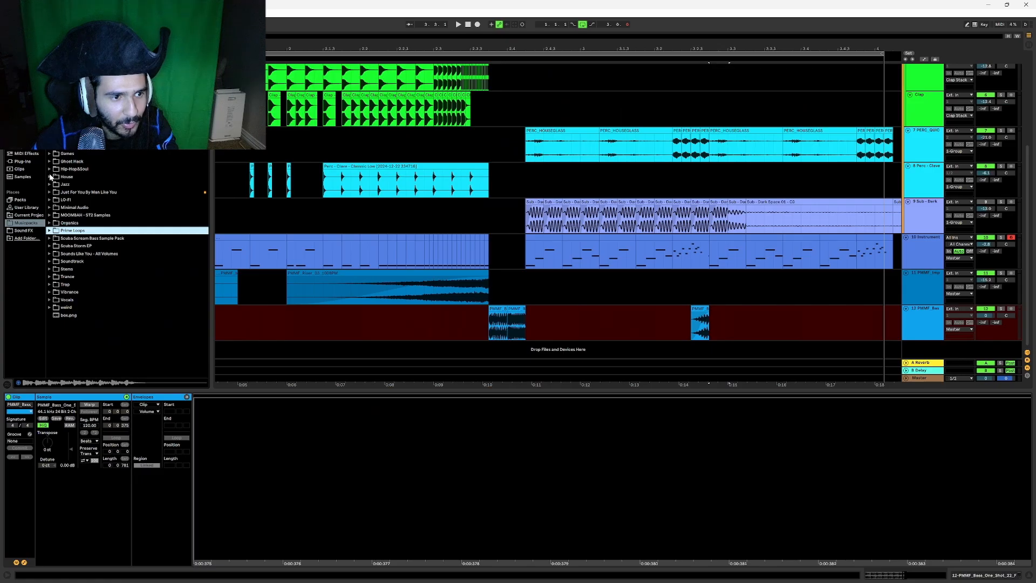
- Add the Cymatics - Tension White Noise Up 4 sample to the impact track within the main beat section
{"action": "left_click", "coordinate": [49, 146]}
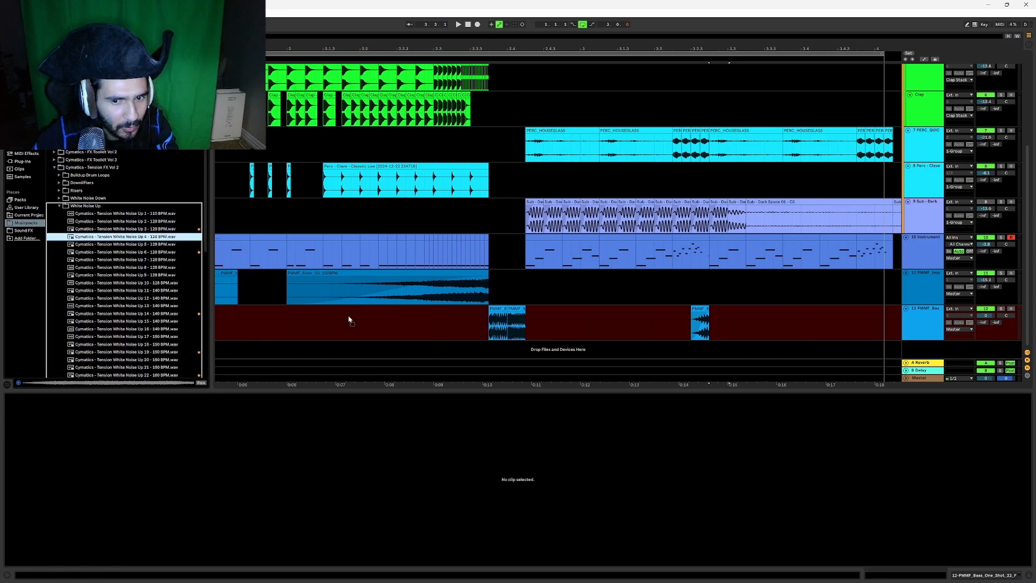
{"action": "left_click_drag", "start_coordinate": [349, 320], "coordinate": [651, 275]}
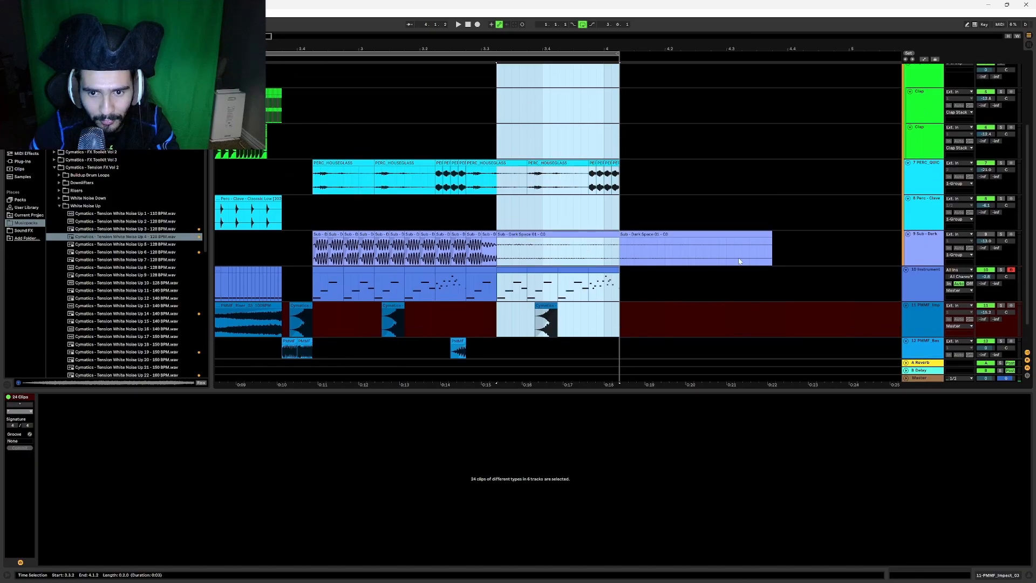
- Select everything from 3.3.2 to the end of the arrangement and shift it two sixteenths later to 3.3.4
{"action": "left_click", "coordinate": [776, 284], "text": "shift"}
{"action": "left_click", "coordinate": [780, 331], "text": "shift"}
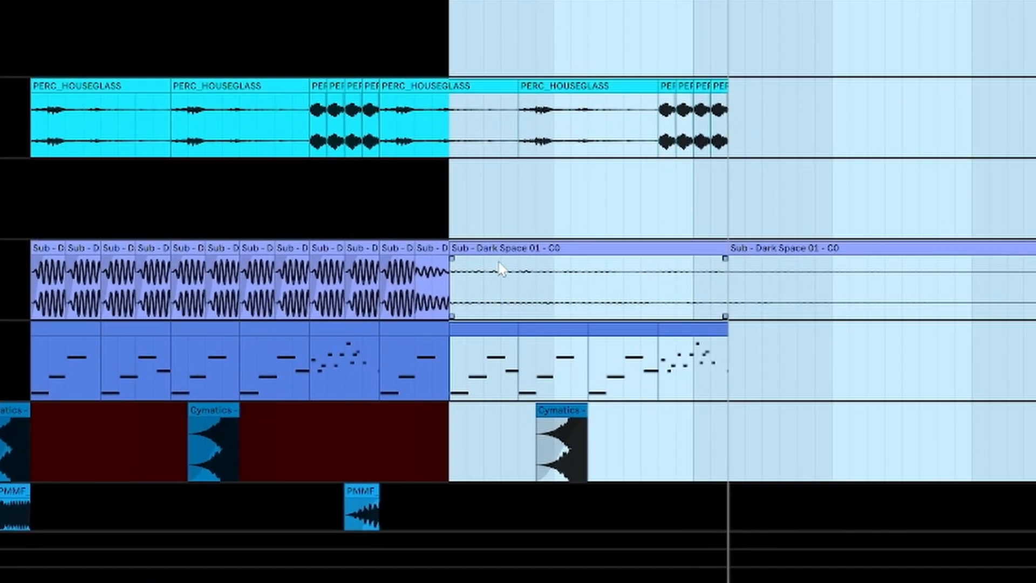
{"action": "left_click_drag", "start_coordinate": [518, 234], "coordinate": [557, 251]}
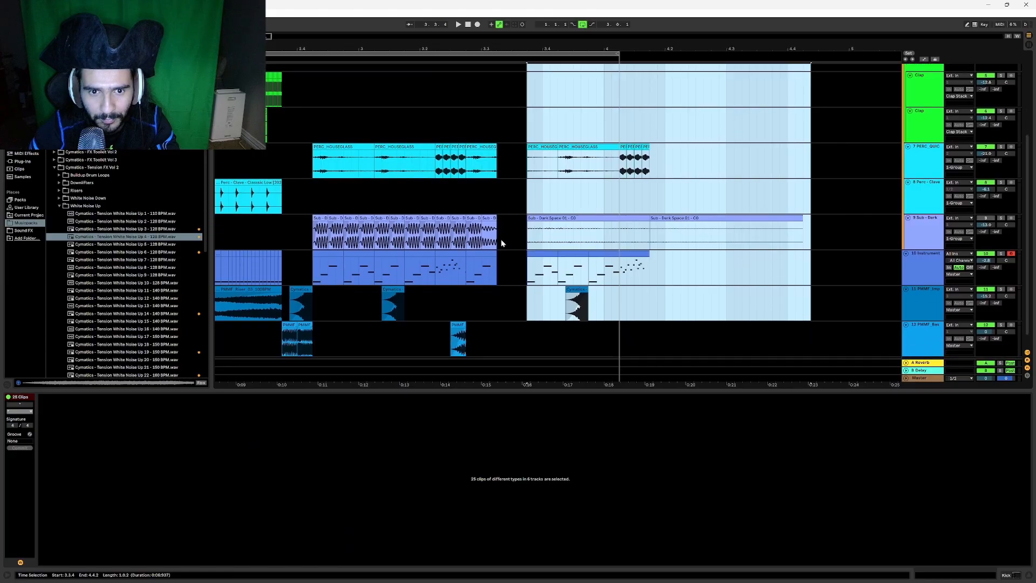
- Duplicate the kick clip at 3.2.4 into the gap starting at 3.3.2
{"action": "scroll", "coordinate": [451, 304], "scroll_direction": "up", "scroll_amount": 2}
{"action": "scroll", "coordinate": [493, 197], "scroll_direction": "up", "scroll_amount": 2}
{"action": "left_click", "coordinate": [481, 108]}
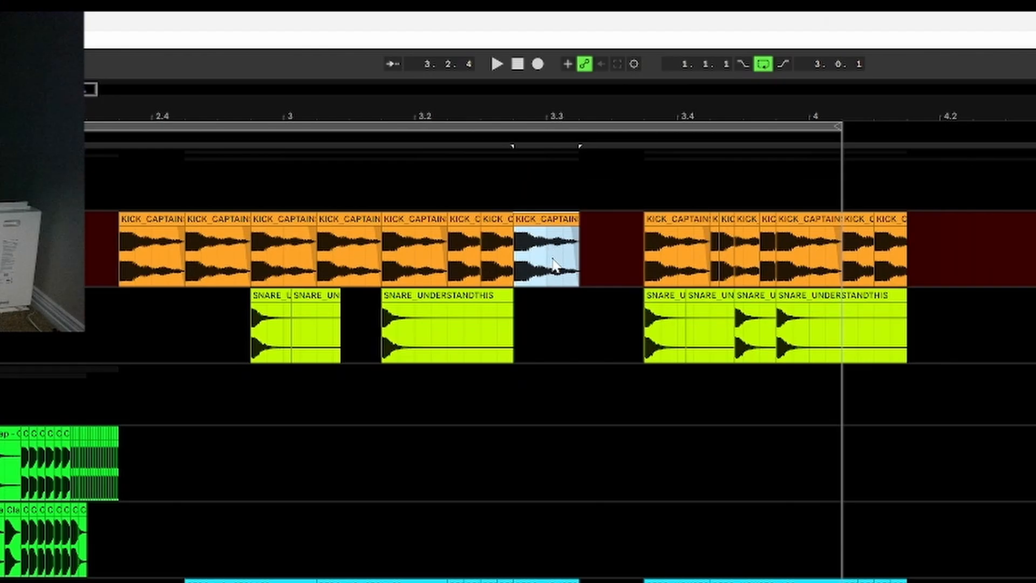
{"action": "left_click", "coordinate": [507, 152]}
- Copy the two bass one-shot clips located right after the intro into the gap between 3.3.2 and 3.3.4
{"action": "scroll", "coordinate": [502, 102], "scroll_direction": "down", "scroll_amount": 4}
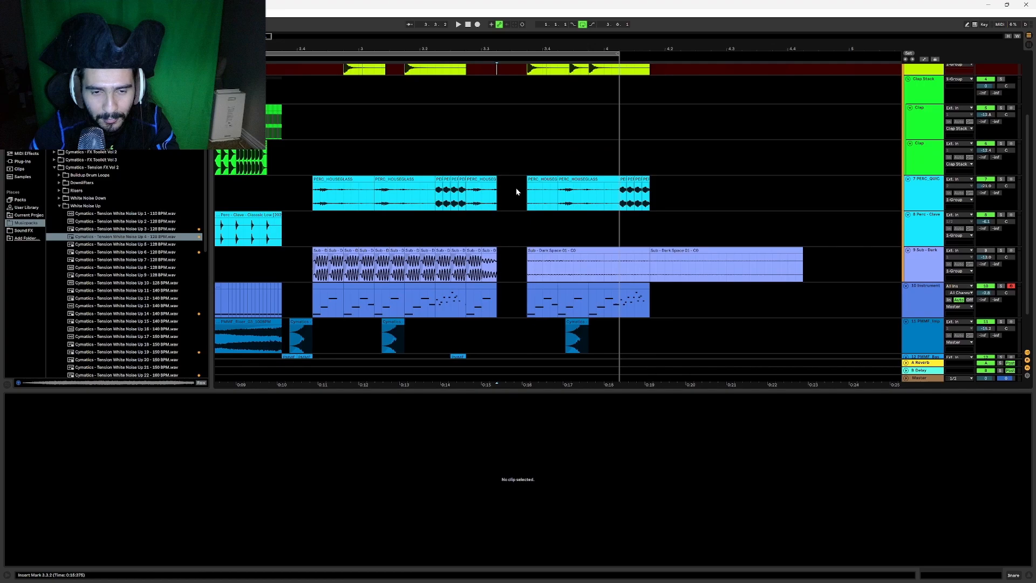
{"action": "scroll", "coordinate": [516, 191], "scroll_direction": "down", "scroll_amount": 2}
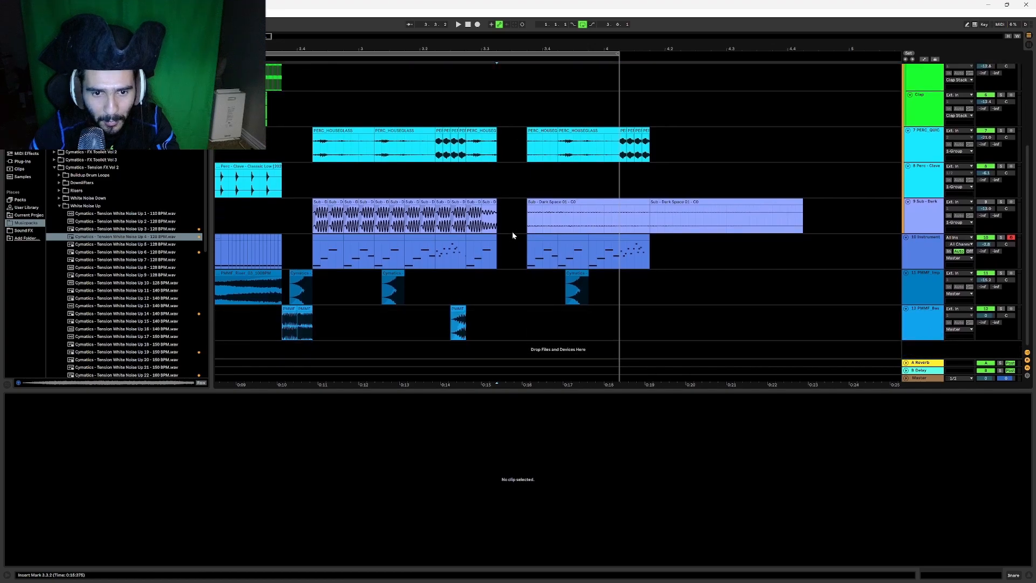
{"action": "left_click", "coordinate": [288, 313]}
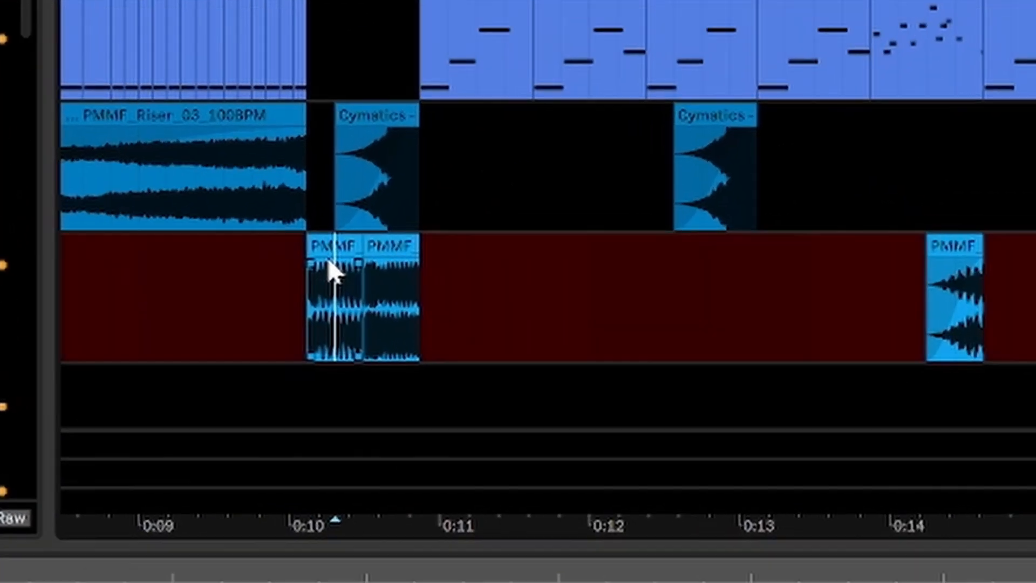
{"action": "left_click_drag", "start_coordinate": [313, 313], "coordinate": [280, 313]}
{"action": "left_click", "coordinate": [357, 231]}
{"action": "left_click", "coordinate": [416, 233], "text": "shift"}
{"action": "left_click_drag", "start_coordinate": [417, 234], "coordinate": [456, 327]}
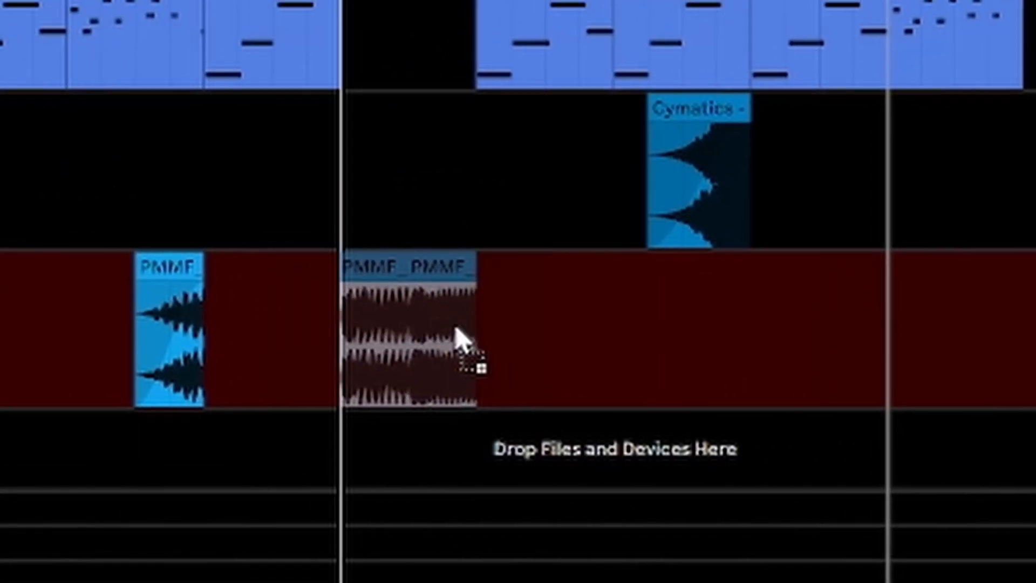
- Add the Cymatics Bumped drum fill to the snare track just before the kick enters and play the transition from 2.2.4
{"action": "left_click", "coordinate": [390, 20]}
{"action": "scroll", "coordinate": [391, 21], "scroll_direction": "up", "scroll_amount": 5}
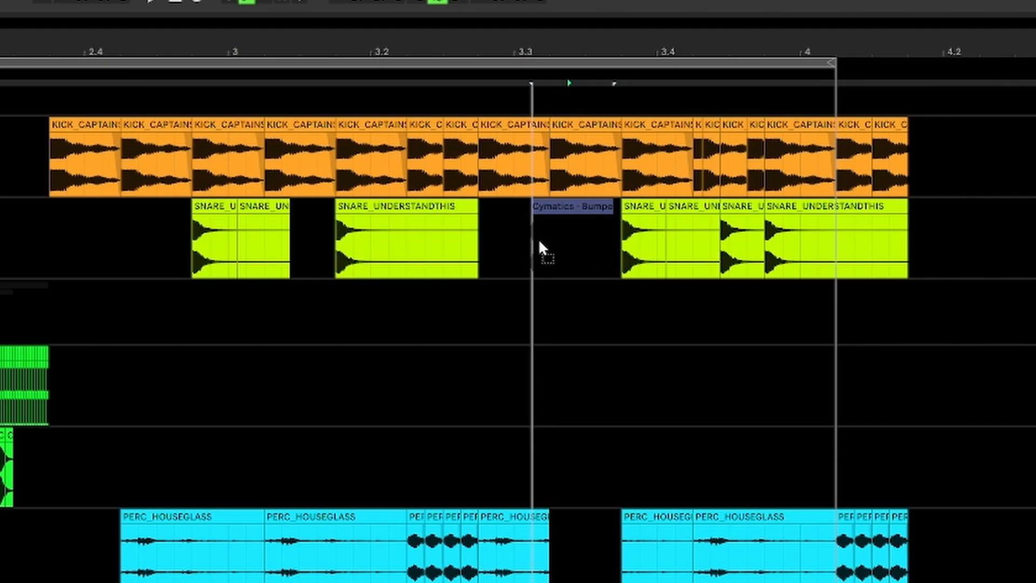
{"action": "left_click_drag", "start_coordinate": [541, 243], "coordinate": [538, 244]}
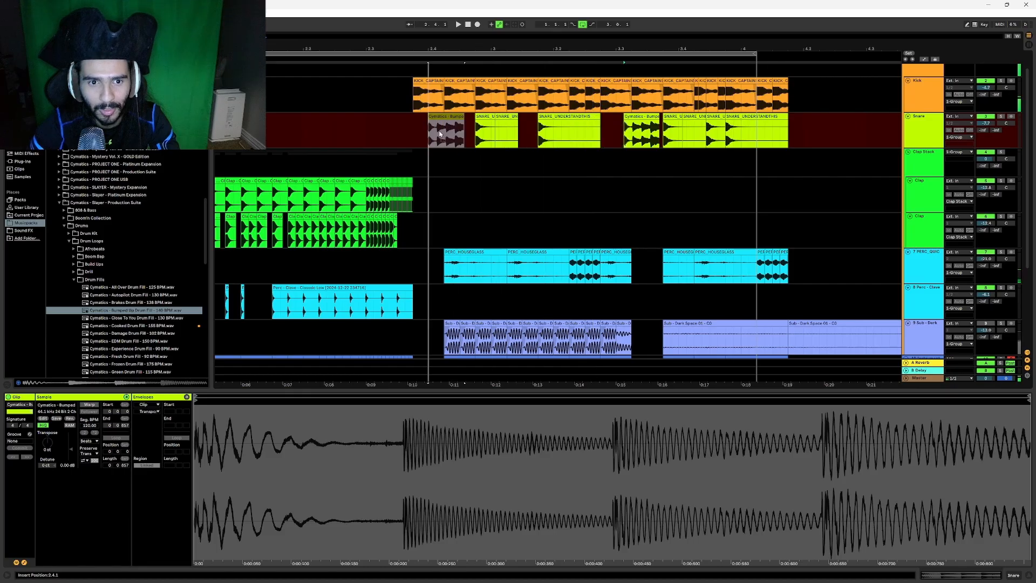
{"action": "left_click_drag", "start_coordinate": [447, 117], "coordinate": [388, 97]}
{"action": "left_click", "coordinate": [391, 138]}
{"action": "key", "text": "space"}
{"action": "scroll", "coordinate": [403, 138], "scroll_direction": "down", "scroll_amount": 2}
{"action": "left_click", "coordinate": [352, 116]}
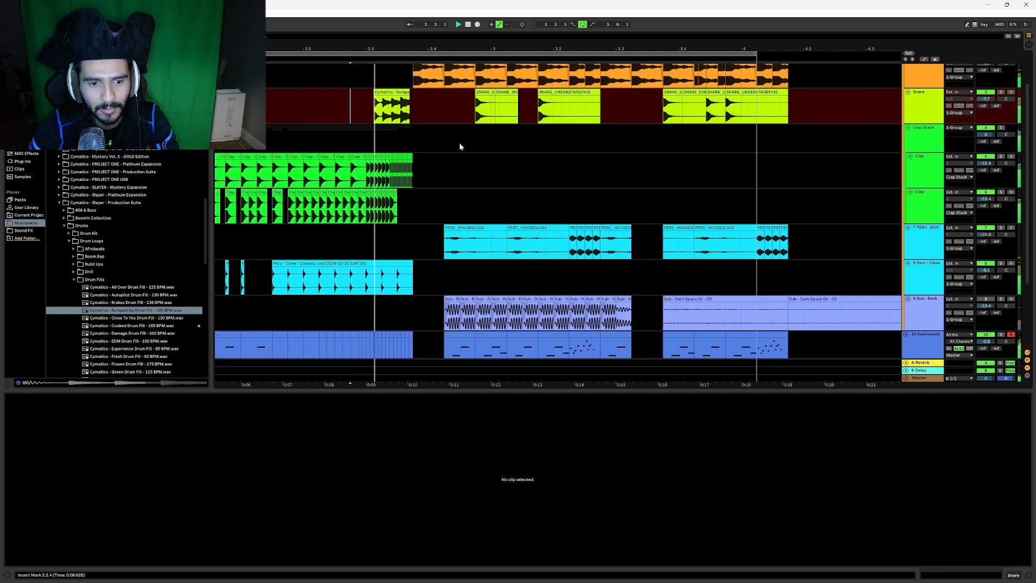
- Remove the Bumped Up drum fill from the snare track and audition the Brakes drum fill as a replacement
{"action": "left_click_drag", "start_coordinate": [394, 96], "coordinate": [402, 96]}
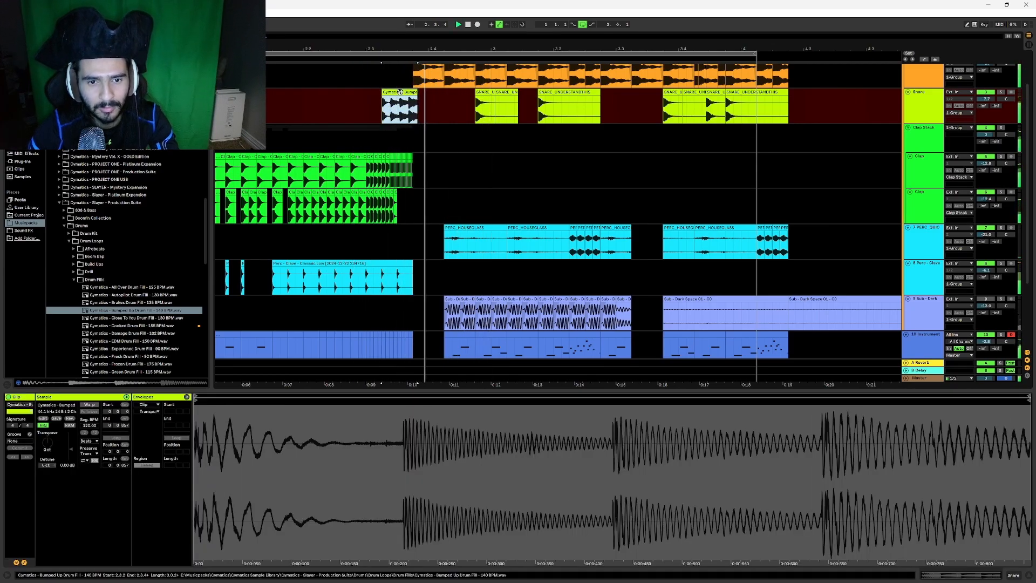
{"action": "key", "text": "Delete"}
{"action": "left_click", "coordinate": [155, 311]}
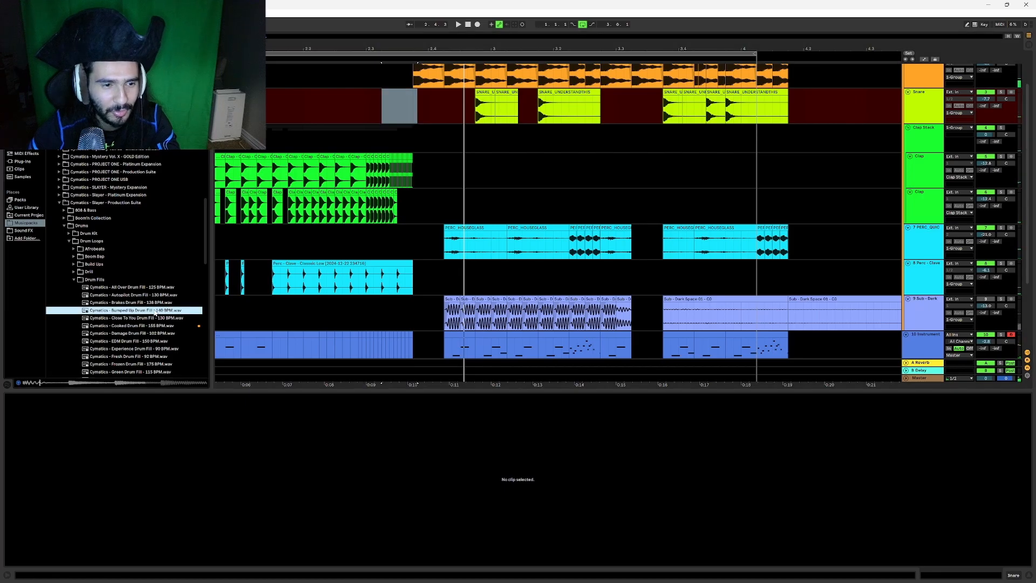
{"action": "left_click", "coordinate": [154, 303]}
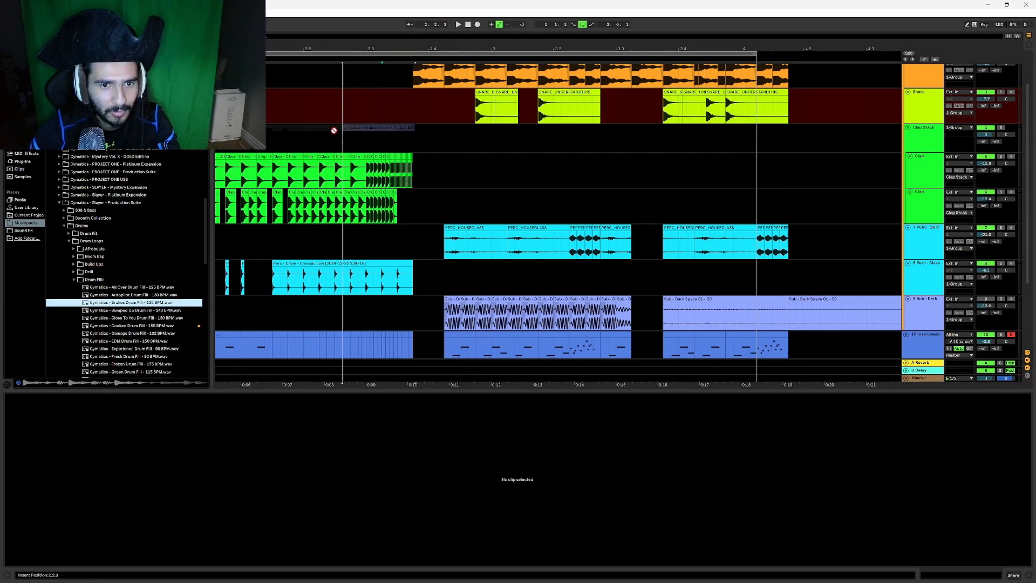
- Add the Cymatics Experience drum fill to the snare track after the beat and copy its opening section to 3.2.4 and 2.3.4
{"action": "left_click", "coordinate": [132, 349]}
{"action": "left_click_drag", "start_coordinate": [133, 352], "coordinate": [590, 131]}
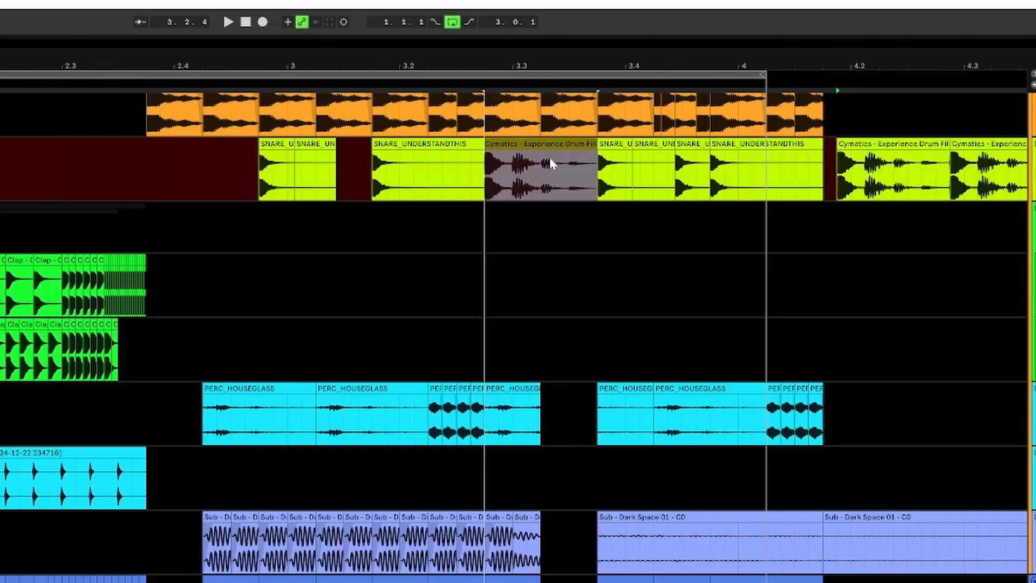
{"action": "mouse_move", "coordinate": [834, 93]}
{"action": "left_mouse_down"}
{"action": "mouse_move", "coordinate": [423, 98]}
{"action": "mouse_move", "coordinate": [446, 101]}
{"action": "left_mouse_up"}
{"action": "left_click", "coordinate": [405, 112]}
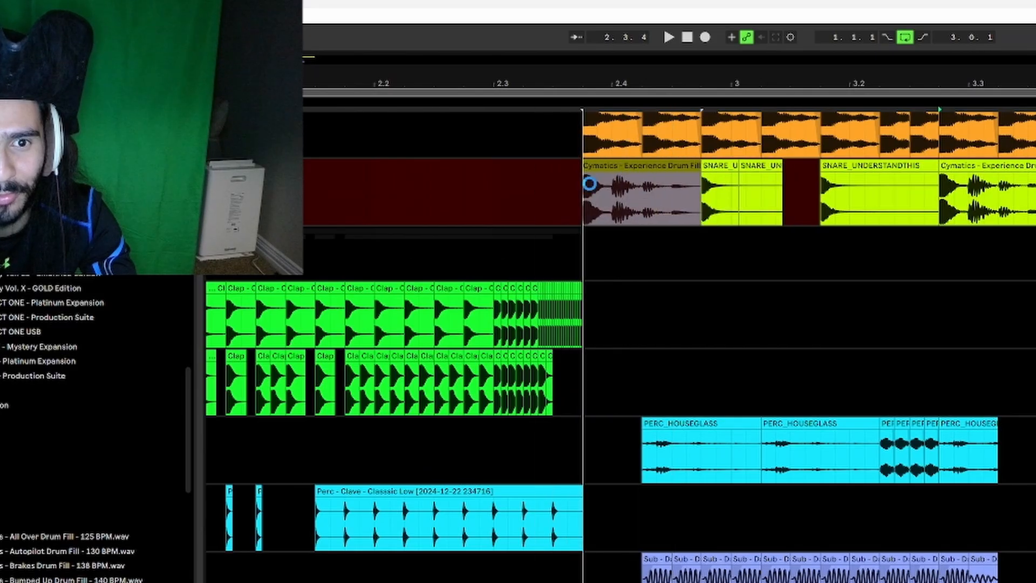
- Play the transition into the beat and shorten the first Experience drum fill clip on the snare track to end at 2.4.3
{"action": "left_click", "coordinate": [496, 198]}
{"action": "key", "text": "space"}
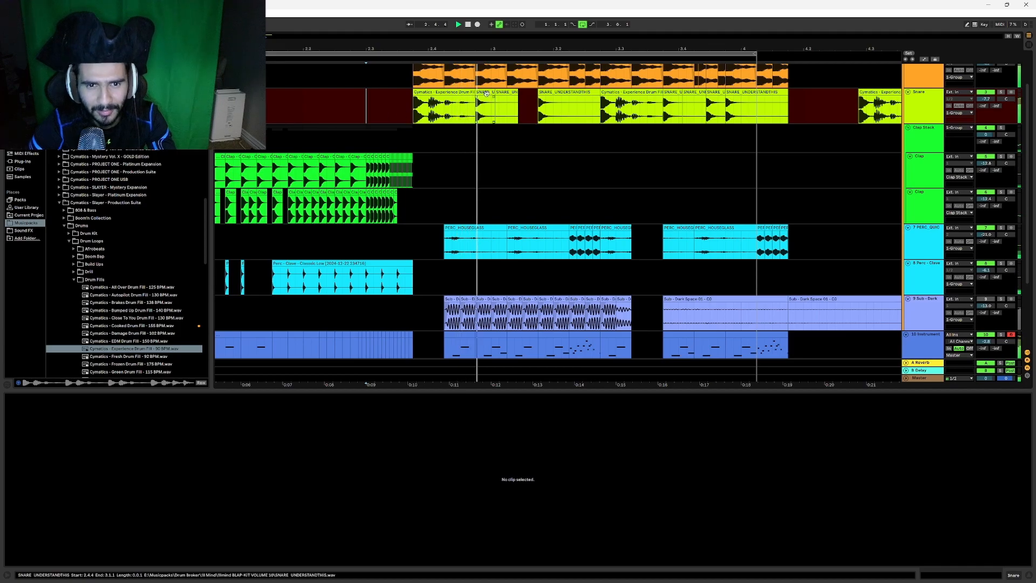
{"action": "left_click_drag", "start_coordinate": [474, 93], "coordinate": [459, 92]}
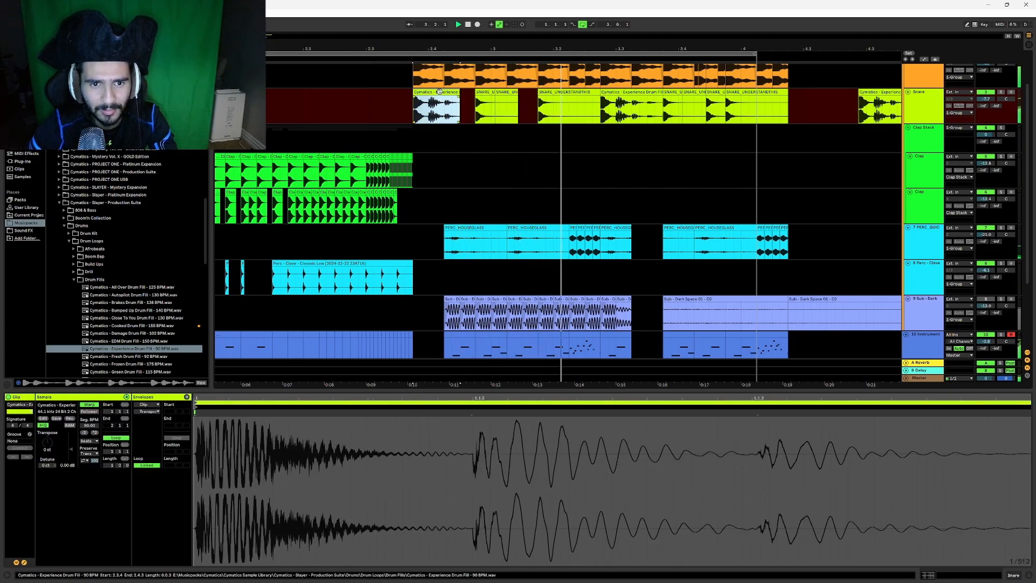
- Add the Tonal Ambience (Heavens) sample on a new track from the start of the song and split it at 1.4.3
{"action": "left_click", "coordinate": [156, 428]}
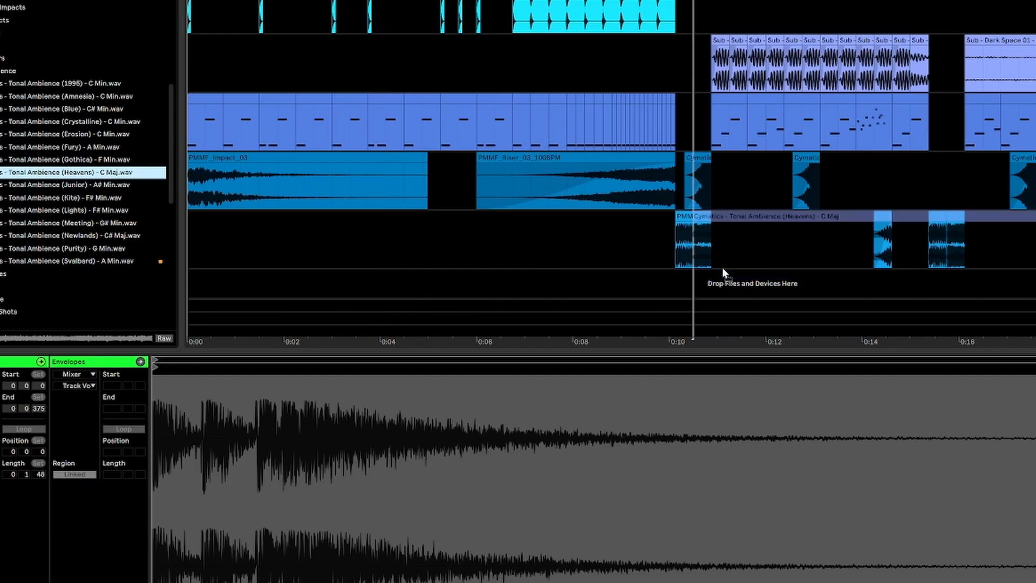
{"action": "left_click_drag", "start_coordinate": [722, 267], "coordinate": [472, 281]}
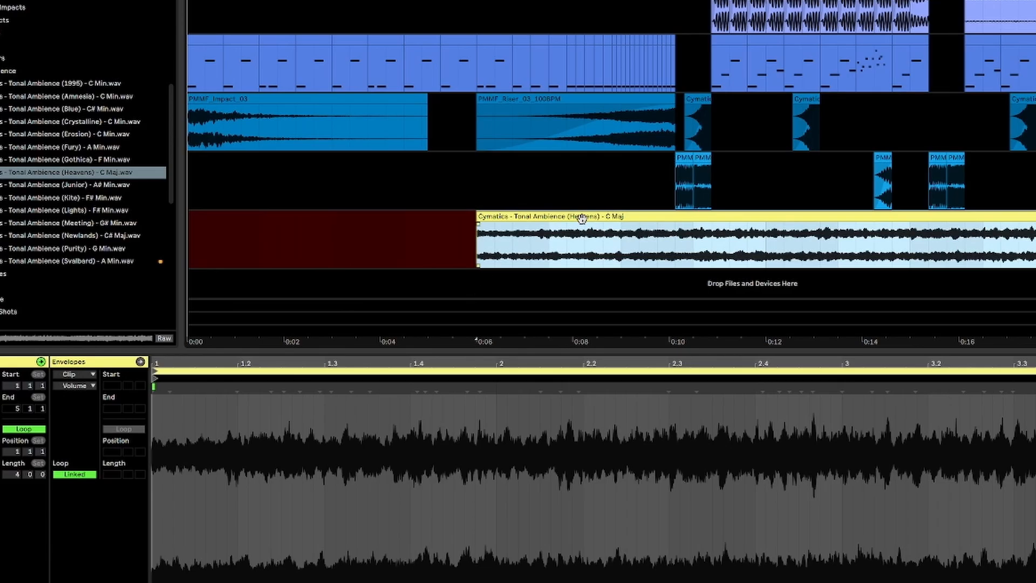
{"action": "left_click_drag", "start_coordinate": [582, 218], "coordinate": [231, 238]}
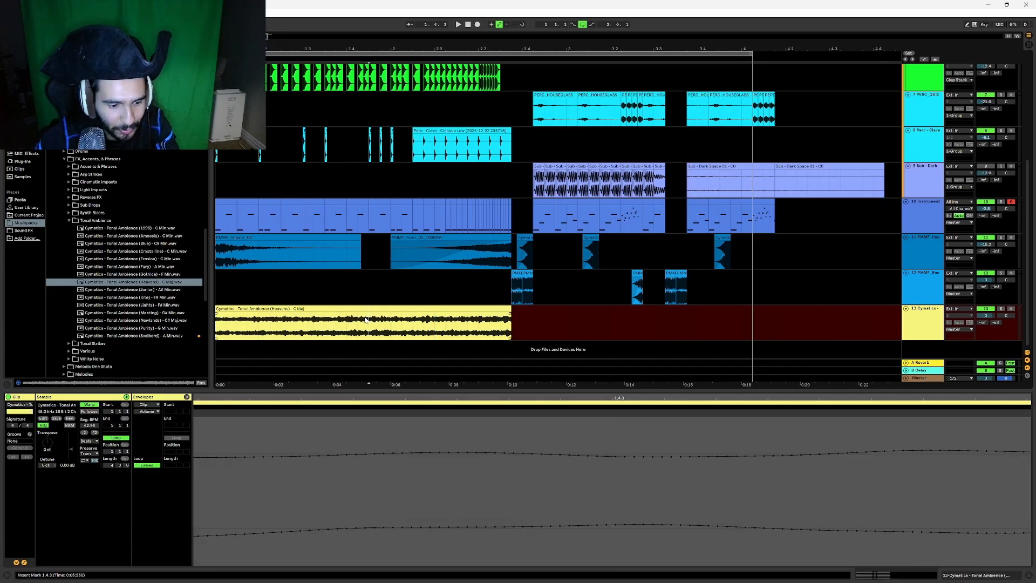
{"action": "key", "text": "ctrl+e"}
- Show the Transposition envelope of the second ambience clip and set its warp mode to Texture
{"action": "left_click", "coordinate": [147, 410]}
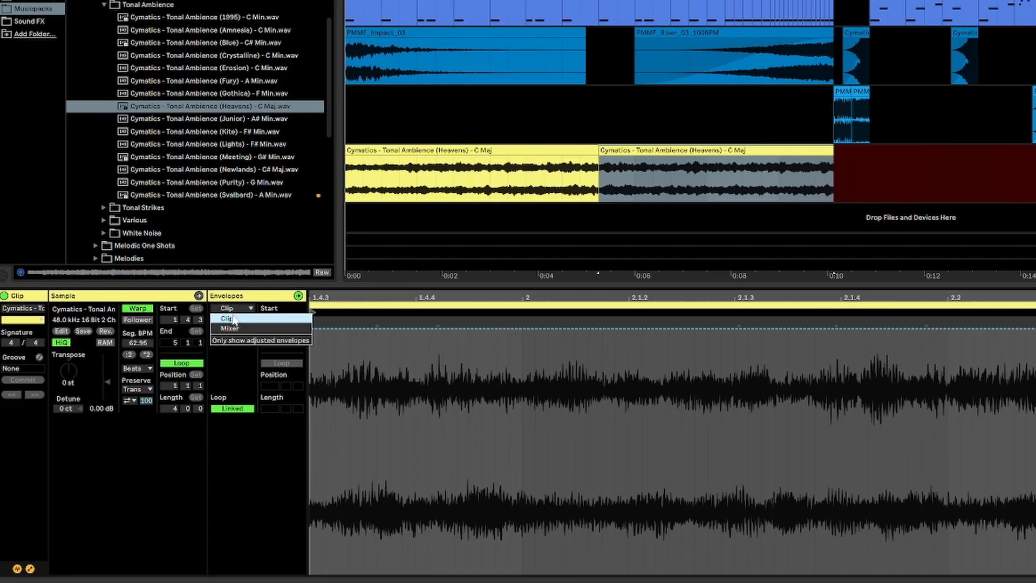
{"action": "left_click", "coordinate": [233, 320]}
{"action": "left_click", "coordinate": [234, 320]}
{"action": "left_click", "coordinate": [240, 345]}
{"action": "left_click", "coordinate": [135, 371]}
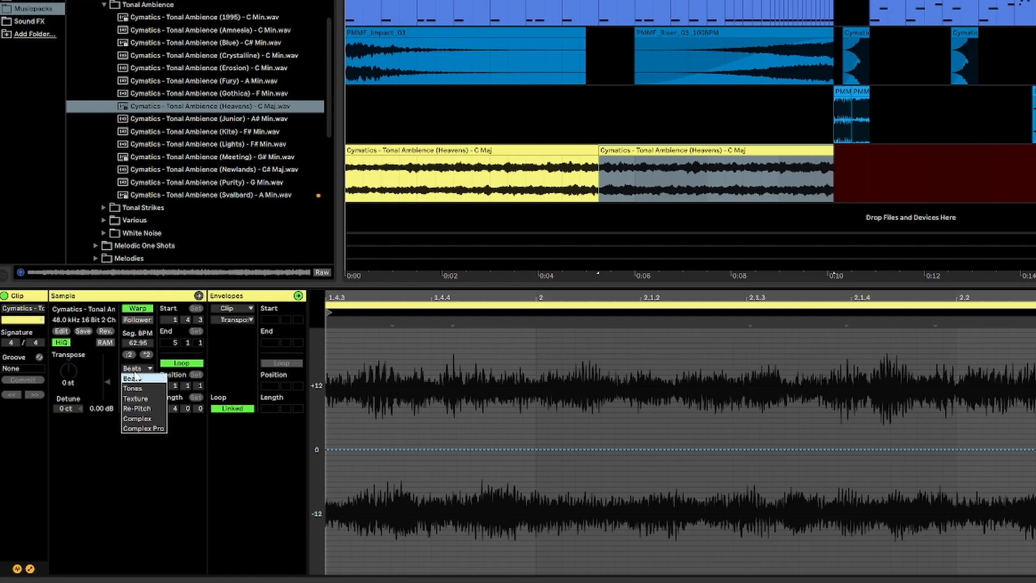
{"action": "left_click", "coordinate": [136, 398]}
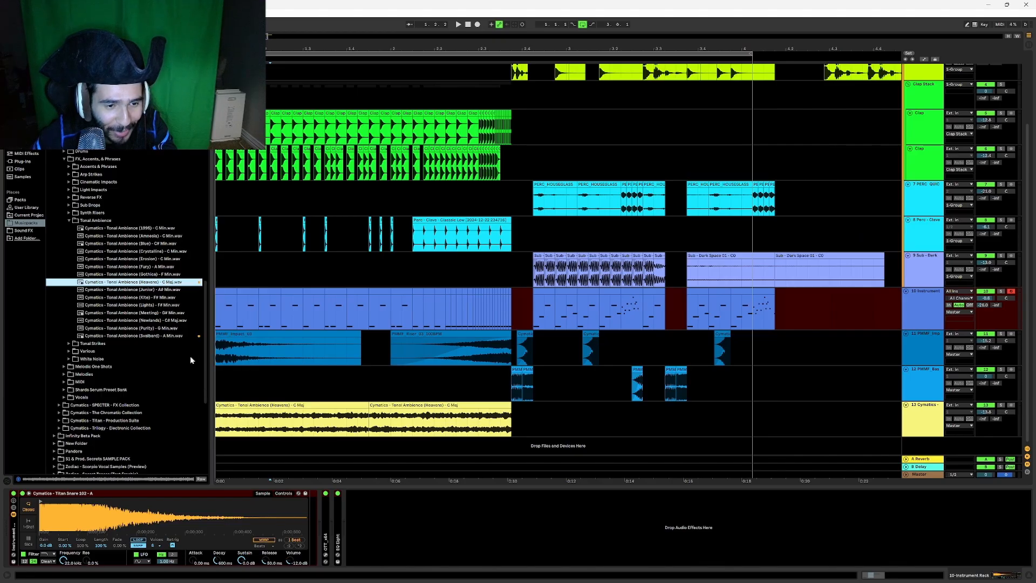
- Select the first kick clip at 2.3.4, where the beat comes in after the intro
{"action": "left_click", "coordinate": [287, 308]}
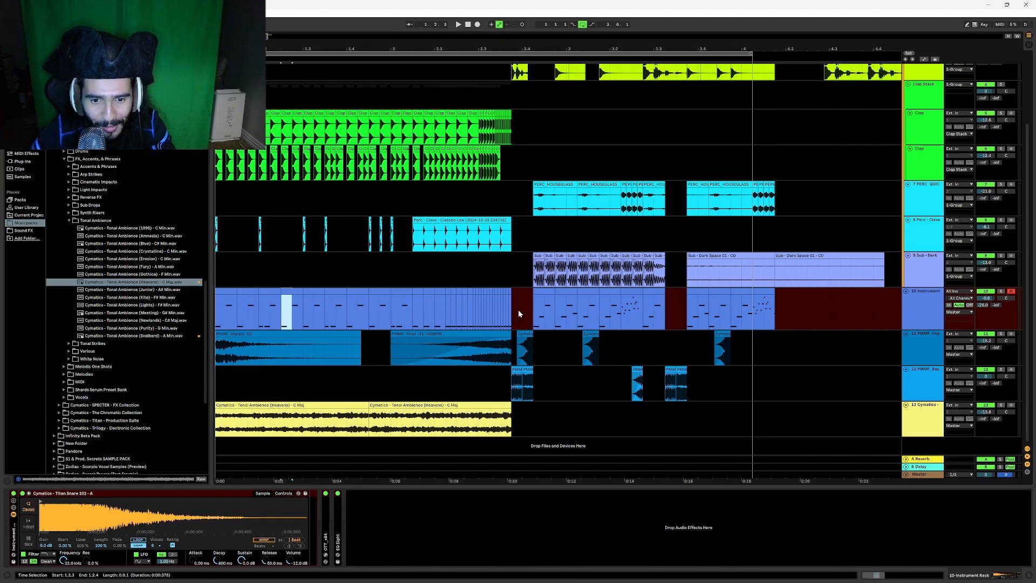
{"action": "left_click", "coordinate": [513, 264]}
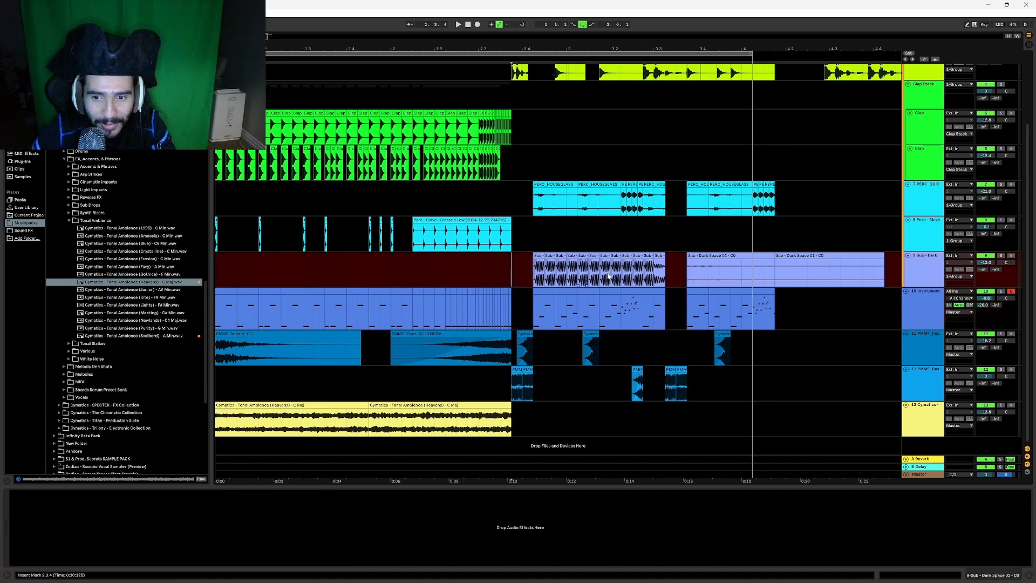
{"action": "scroll", "coordinate": [401, 243], "scroll_direction": "right", "scroll_amount": 4}
{"action": "scroll", "coordinate": [401, 243], "scroll_direction": "down", "scroll_amount": 2}
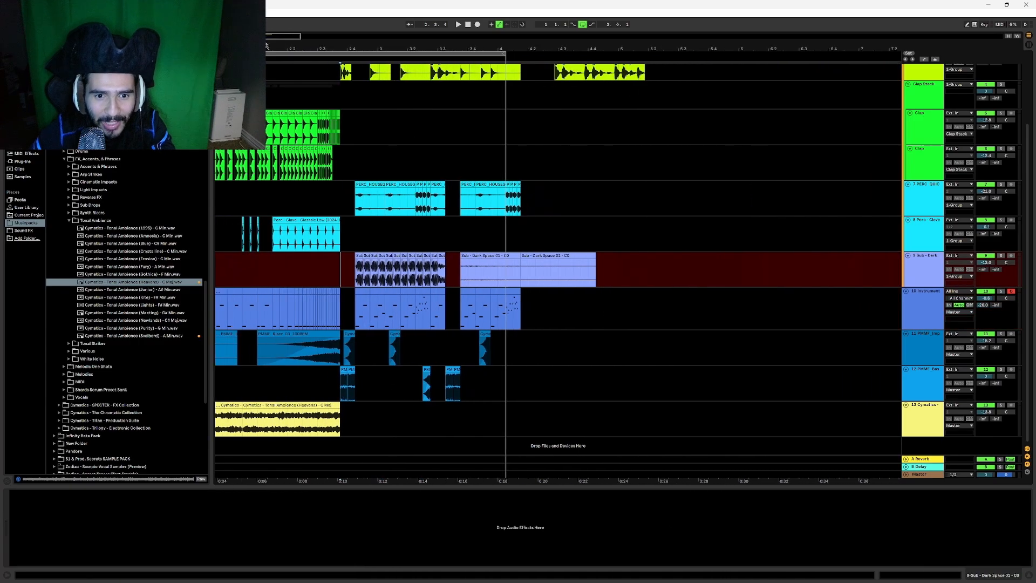
{"action": "scroll", "coordinate": [400, 251], "scroll_direction": "up", "scroll_amount": 3}
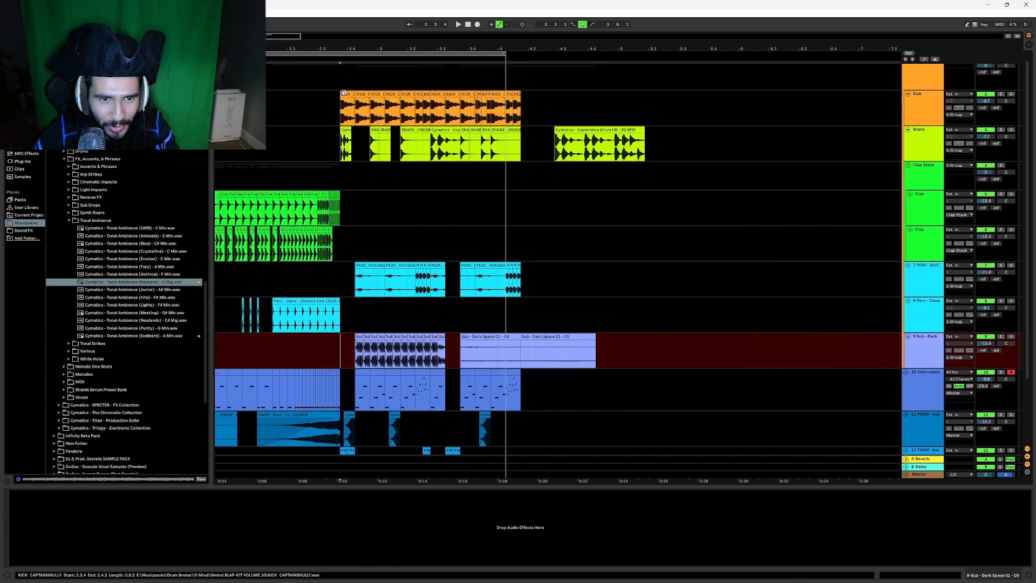
{"action": "left_click", "coordinate": [344, 92]}
{"action": "scroll", "coordinate": [500, 319], "scroll_direction": "down", "scroll_amount": 2}
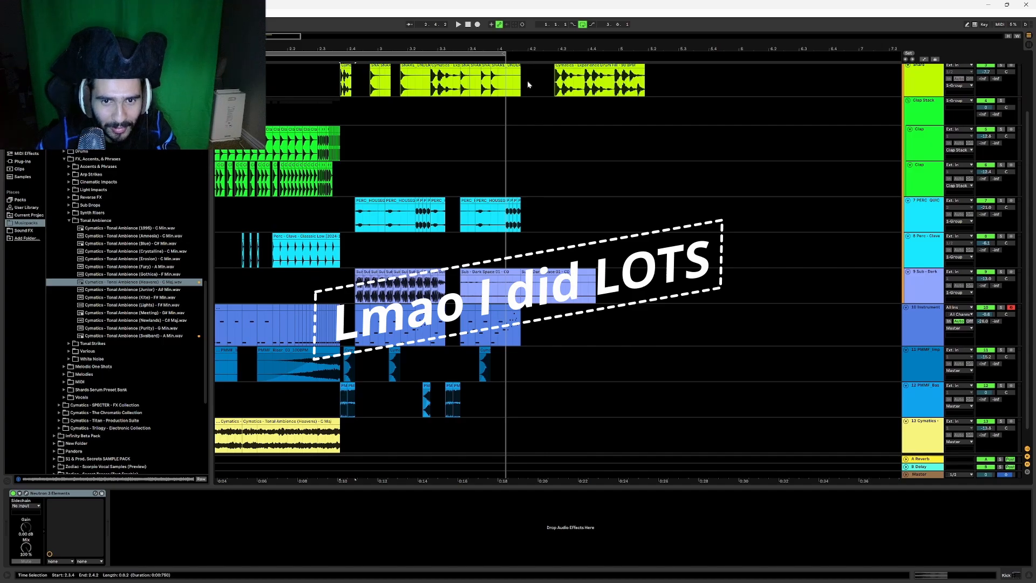